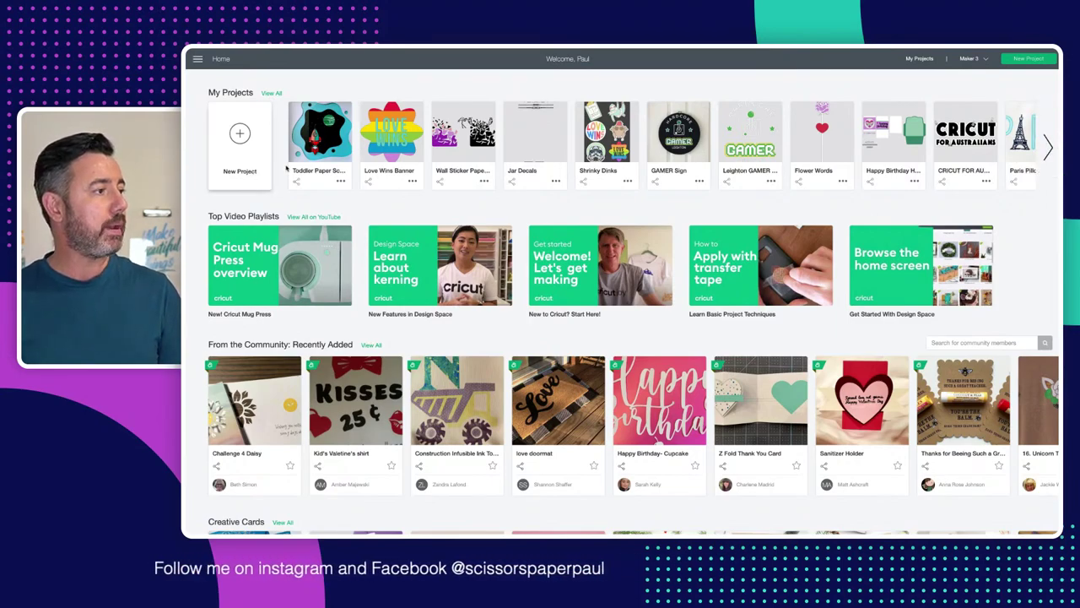
Step: Open the Toddler Paper Sculpture project for customizing on the canvas
{"action": "left_click", "coordinate": [319, 135]}
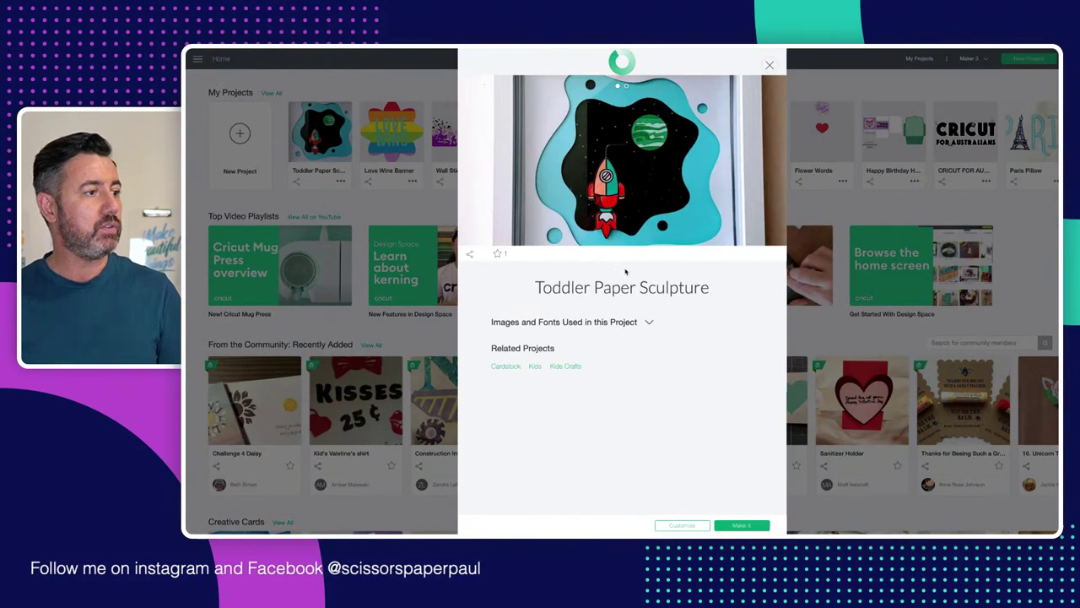
{"action": "scroll", "coordinate": [651, 316], "scroll_direction": "down", "scroll_amount": 3}
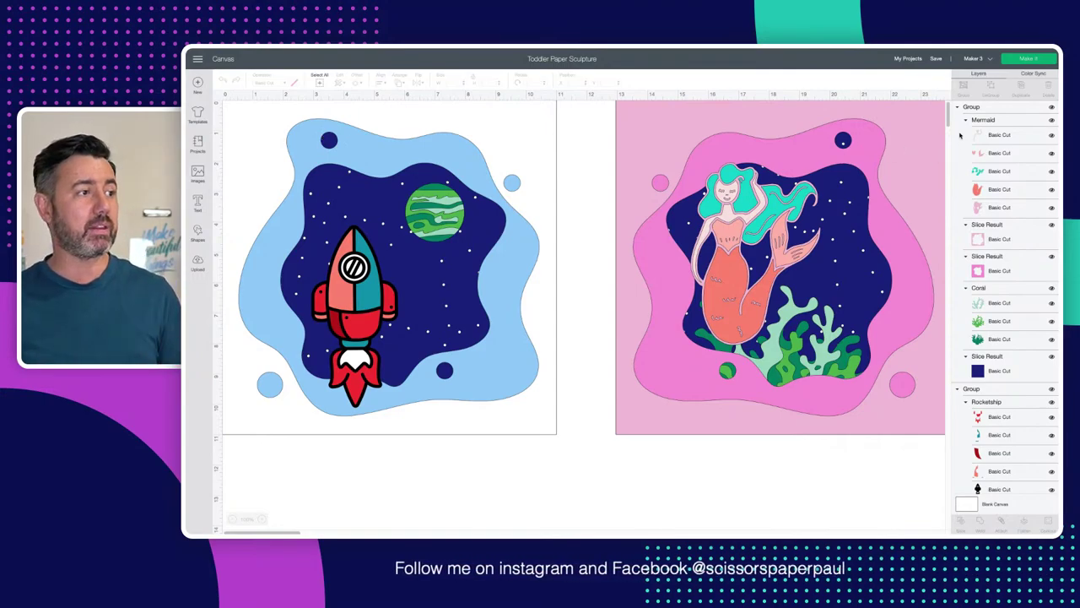
Step: Delete the pink mermaid design and hide the whole rocketship group on the canvas
{"action": "left_click_drag", "start_coordinate": [603, 127], "coordinate": [918, 426]}
{"action": "key", "text": "Delete"}
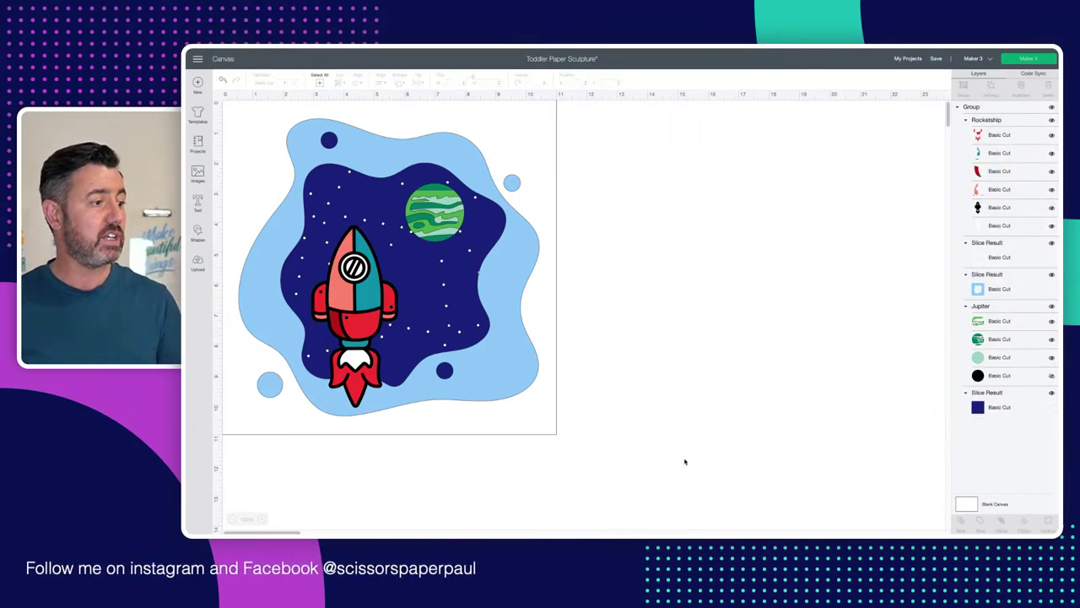
{"action": "left_click_drag", "start_coordinate": [685, 462], "coordinate": [263, 99]}
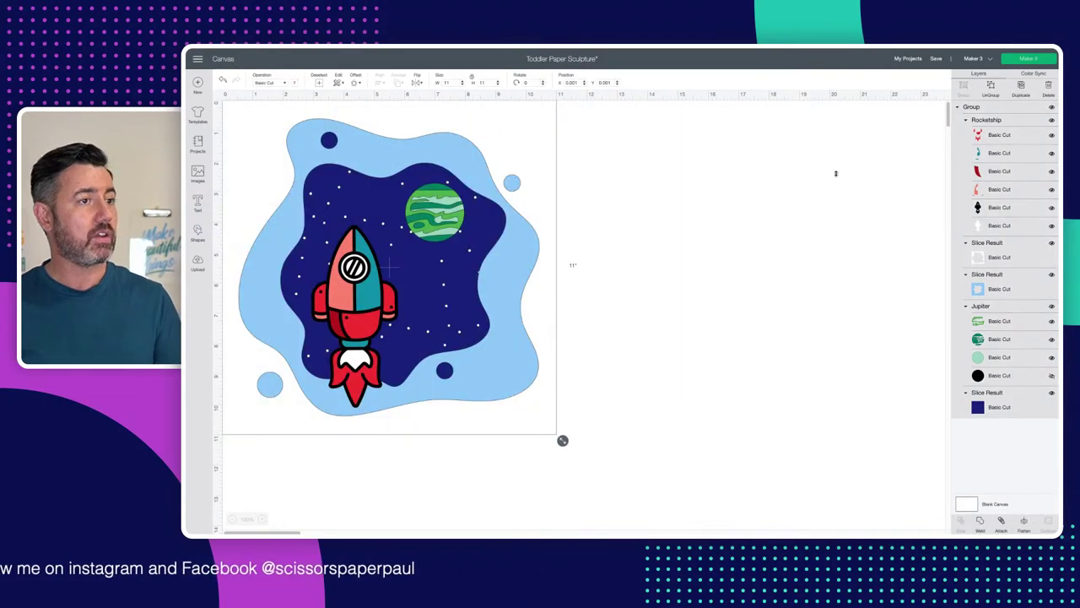
{"action": "left_click", "coordinate": [1052, 108]}
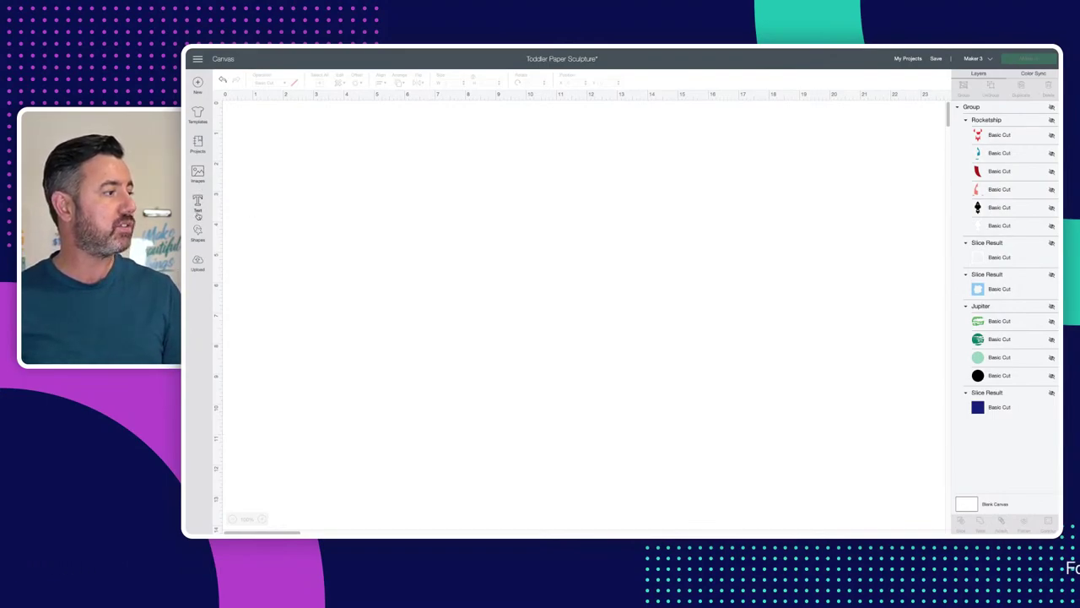
Step: Add a square shape to the canvas and enlarge it to about 11 inches wide
{"action": "left_click", "coordinate": [197, 233]}
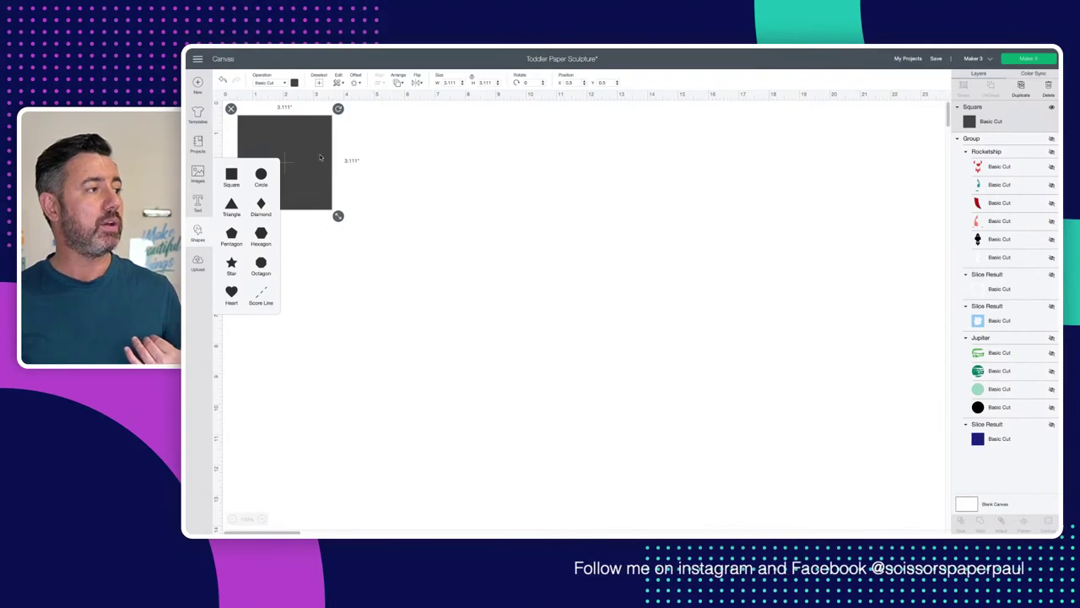
{"action": "left_click", "coordinate": [436, 85]}
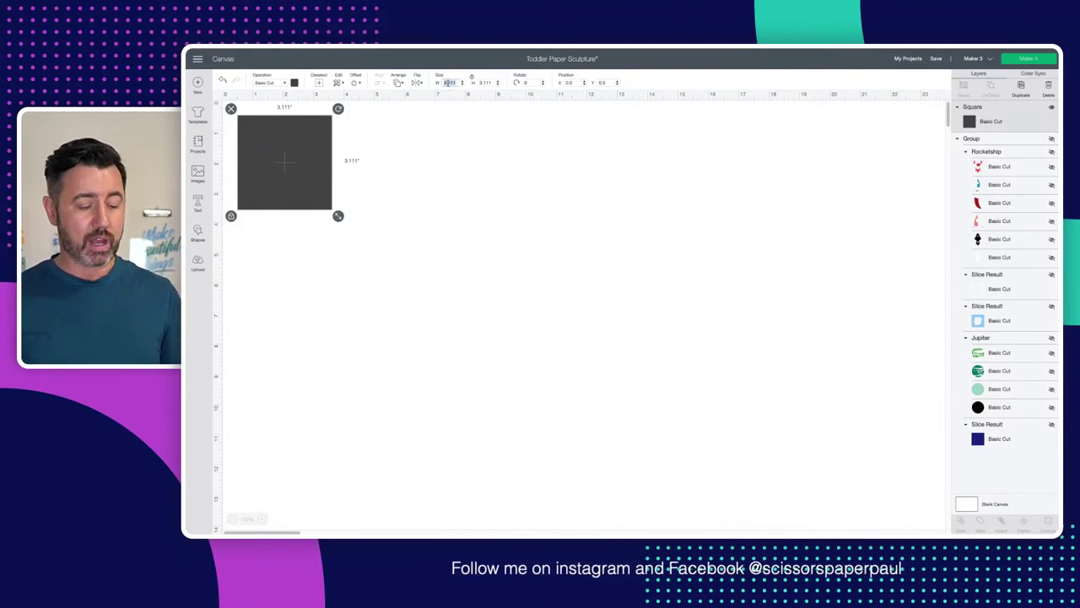
{"action": "key", "text": "Return"}
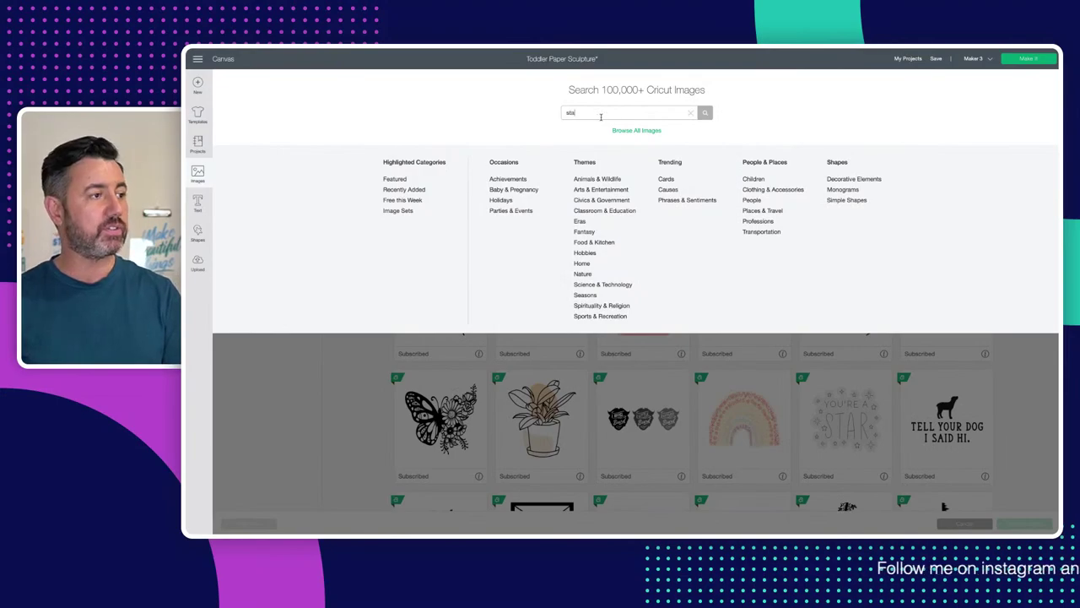
Step: Search the image library for "stars" and select the dark grey square filled with small star cutouts
{"action": "key", "text": "Return"}
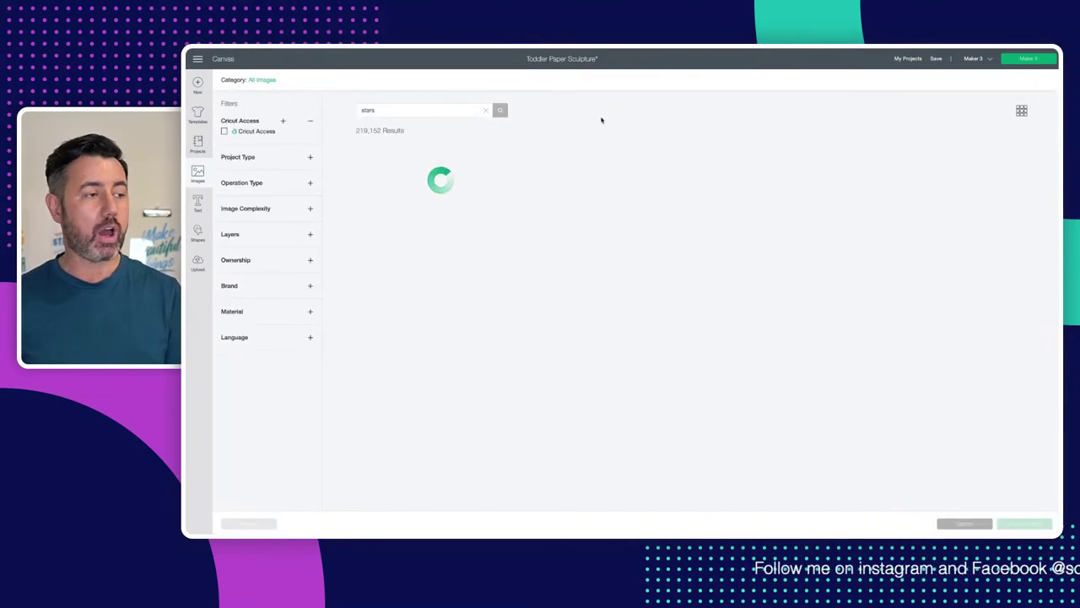
{"action": "scroll", "coordinate": [636, 233], "scroll_direction": "down", "scroll_amount": 5}
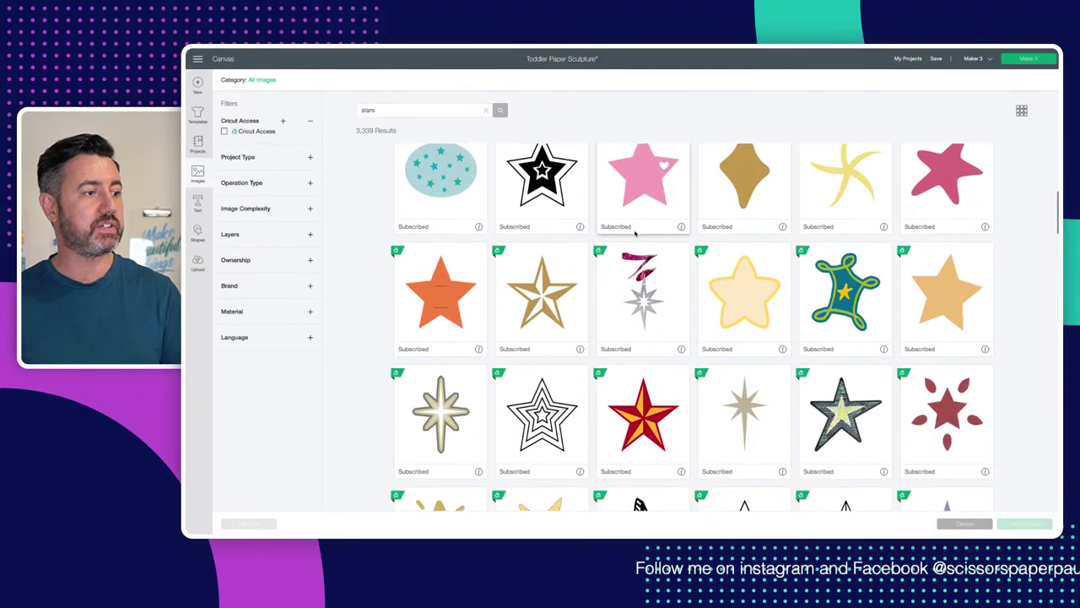
{"action": "scroll", "coordinate": [635, 233], "scroll_direction": "down", "scroll_amount": 10}
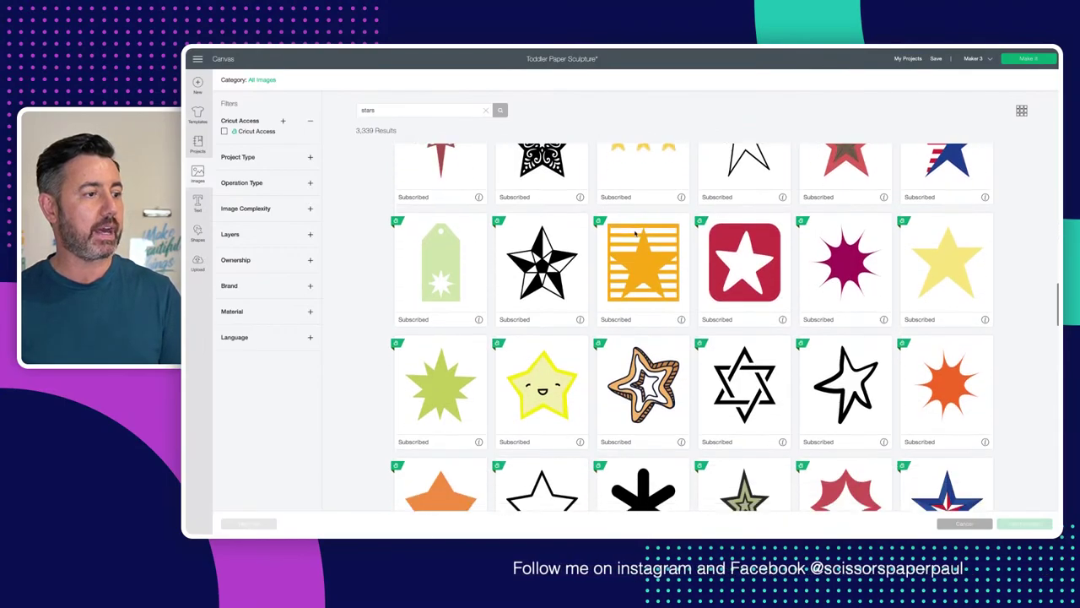
{"action": "scroll", "coordinate": [636, 233], "scroll_direction": "down", "scroll_amount": 10}
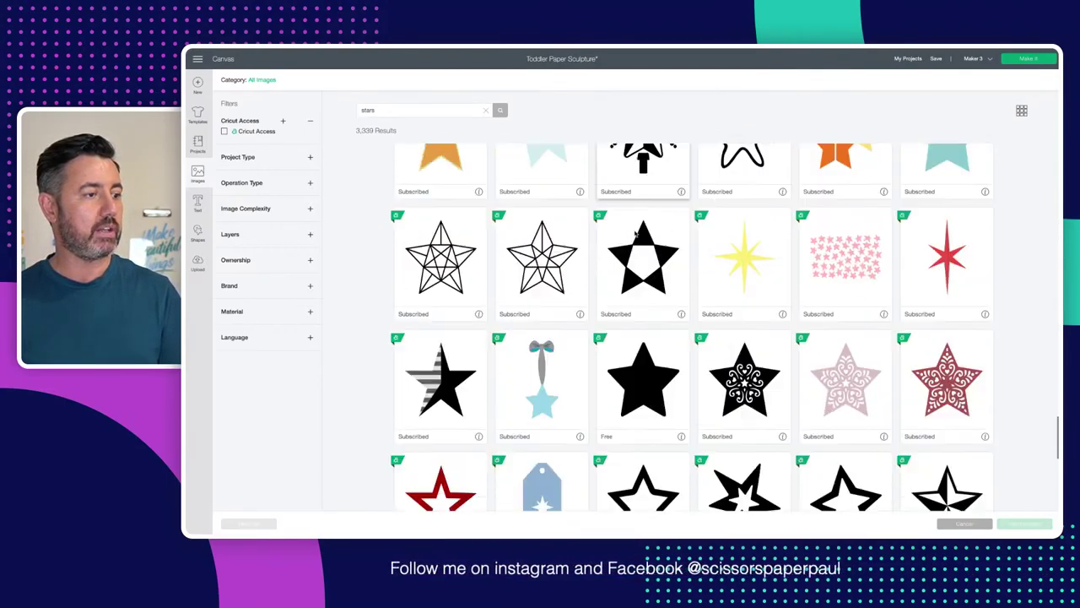
{"action": "scroll", "coordinate": [635, 234], "scroll_direction": "down", "scroll_amount": 10}
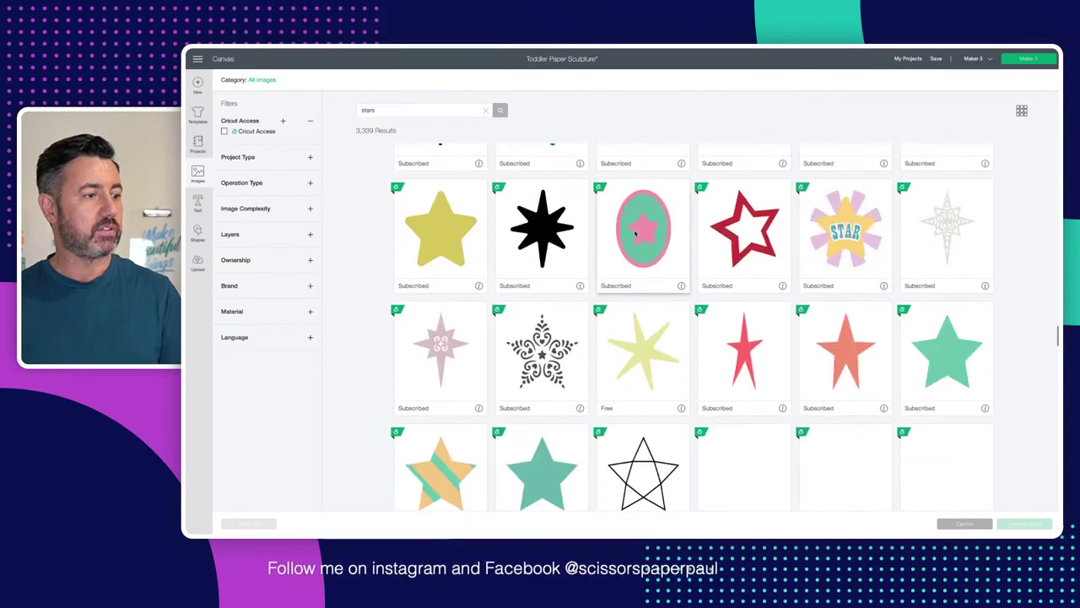
{"action": "scroll", "coordinate": [636, 234], "scroll_direction": "down", "scroll_amount": 10}
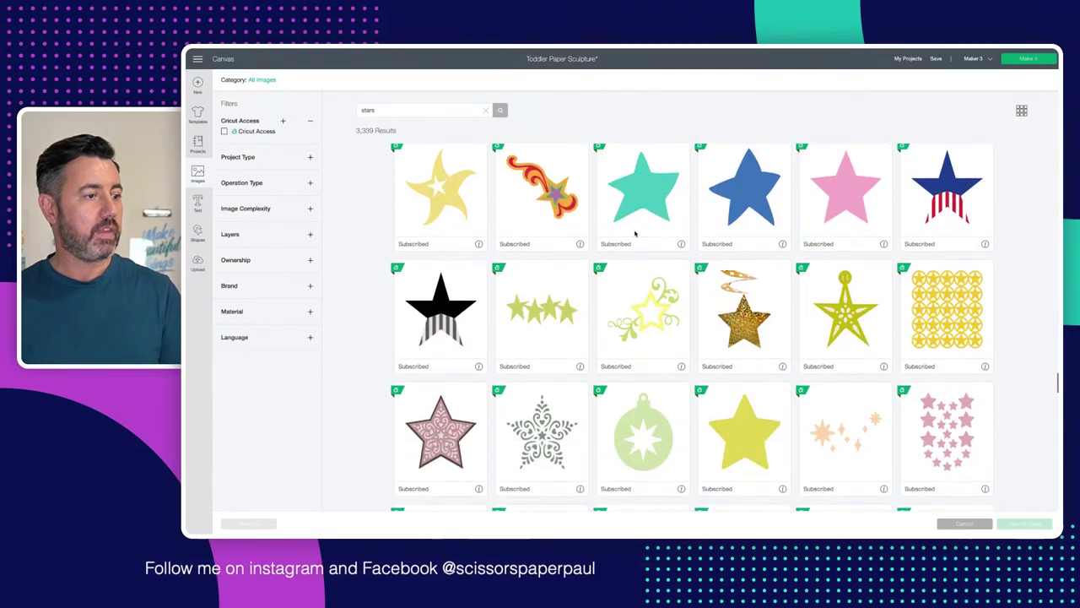
{"action": "scroll", "coordinate": [636, 234], "scroll_direction": "down", "scroll_amount": 10}
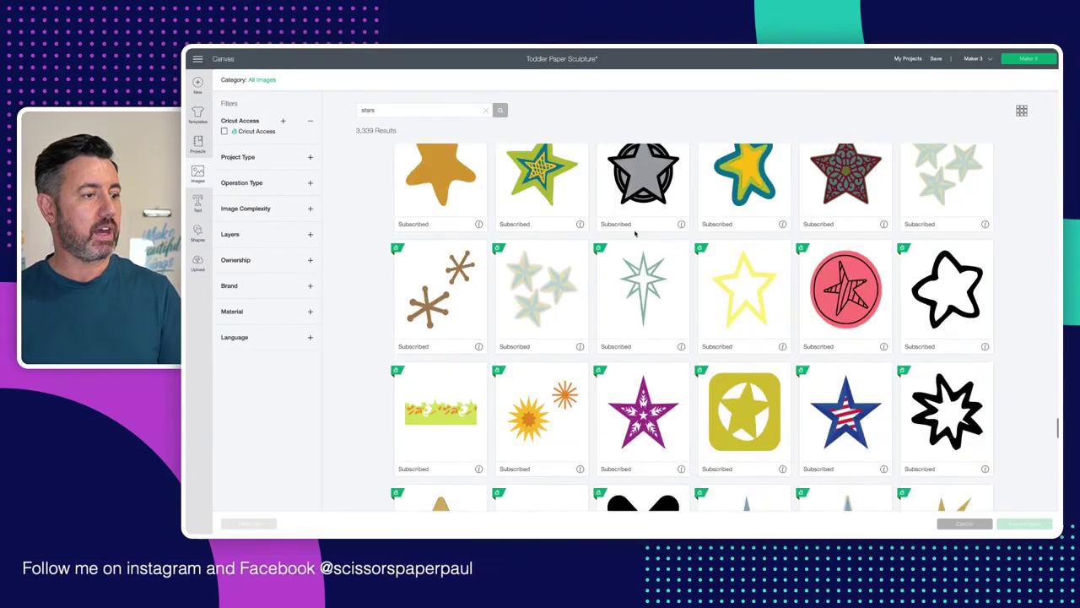
{"action": "scroll", "coordinate": [635, 234], "scroll_direction": "down", "scroll_amount": 10}
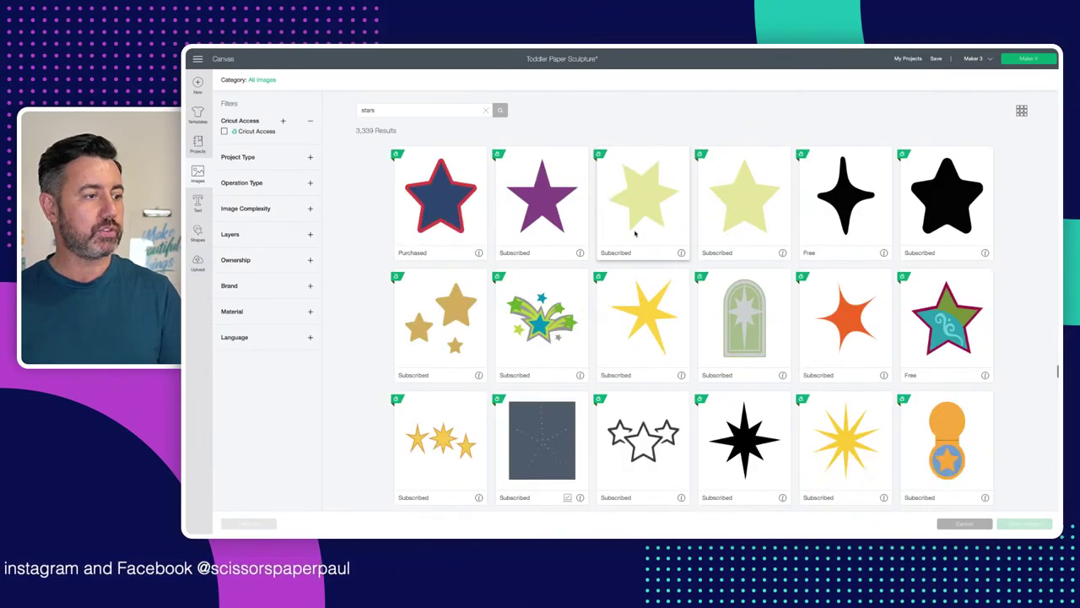
{"action": "scroll", "coordinate": [635, 234], "scroll_direction": "down", "scroll_amount": 5}
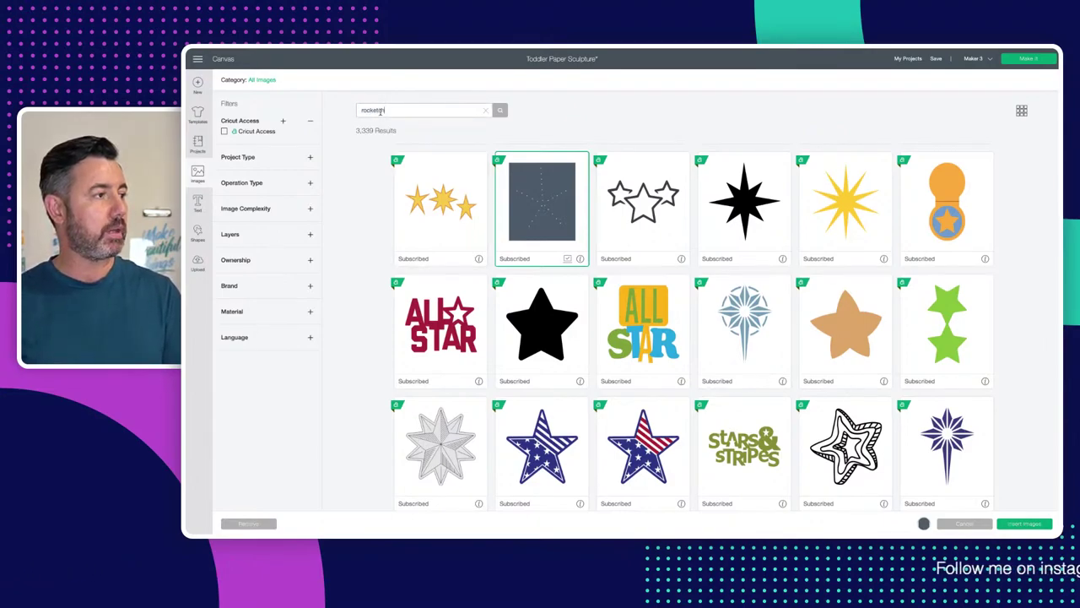
Step: Search the images for "rocketship" and "jupiter", selecting the teal and pink layered rocket and the orange banded planet
{"action": "key", "text": "Return"}
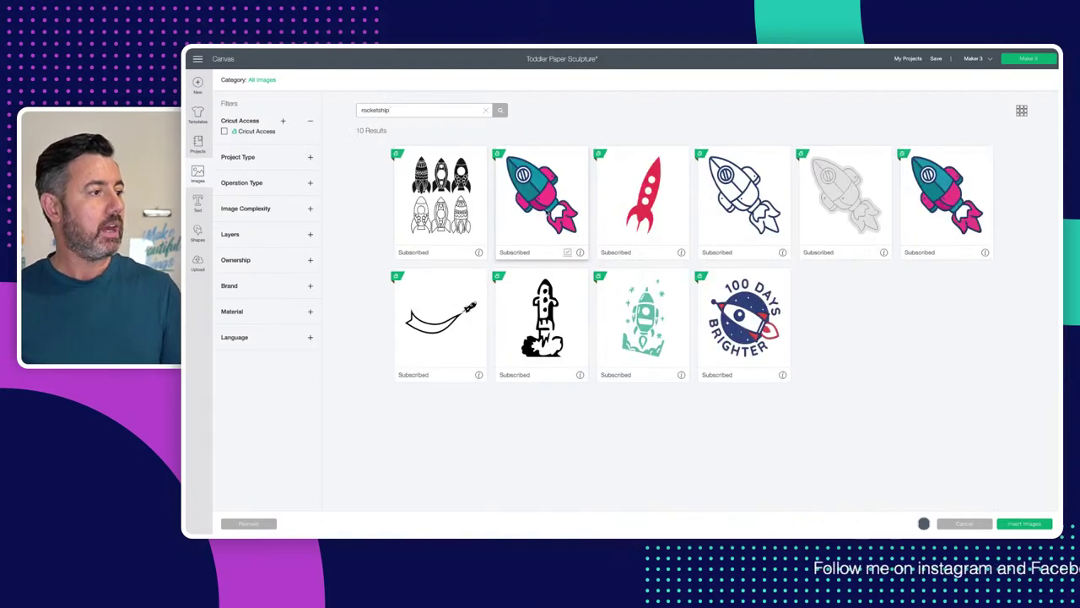
{"action": "left_click", "coordinate": [574, 218]}
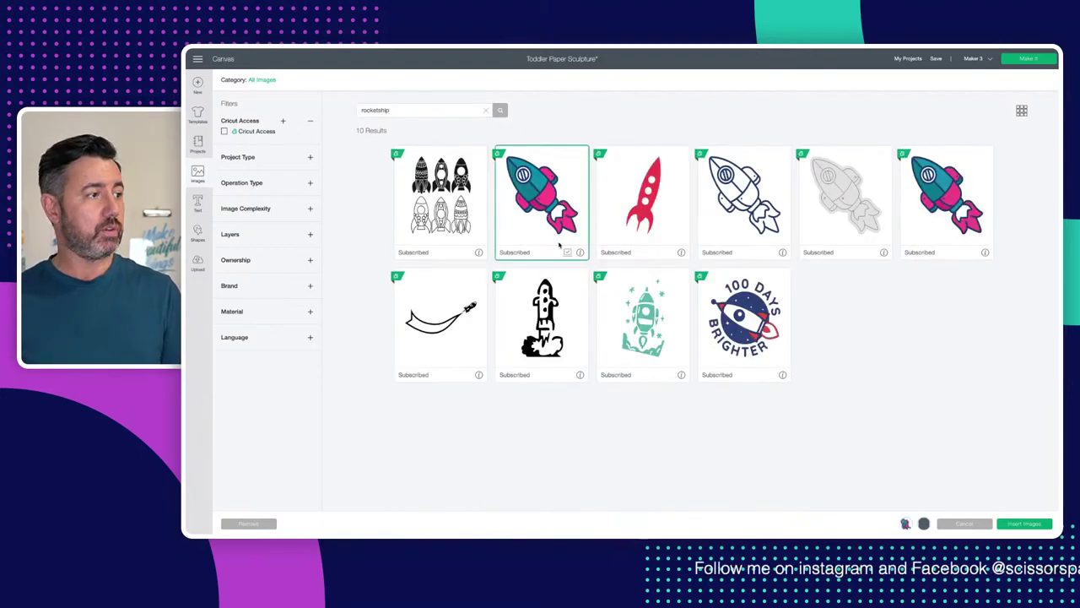
{"action": "double_click", "coordinate": [373, 110]}
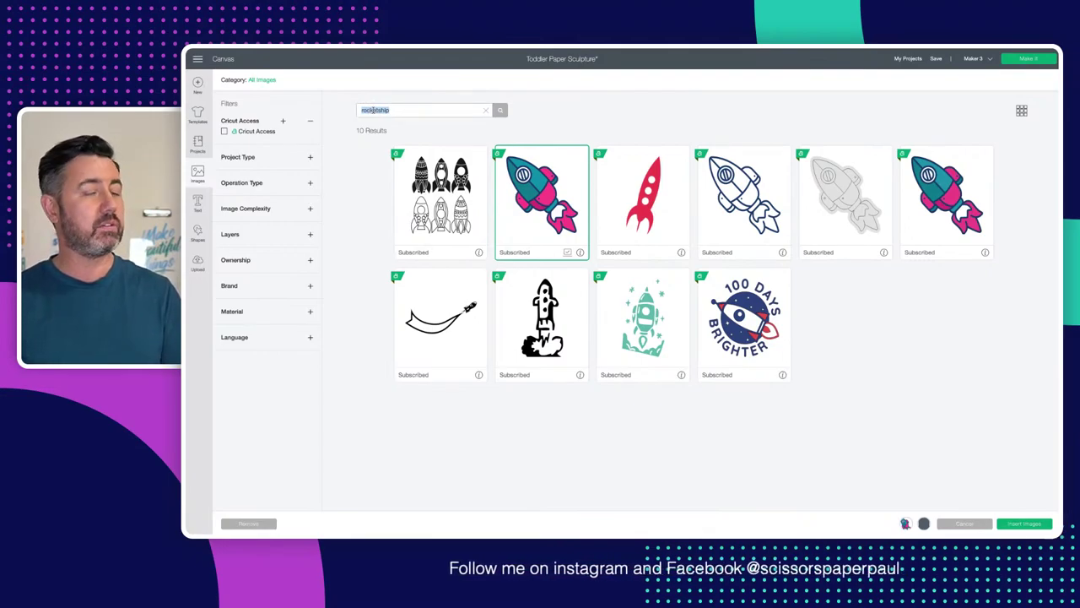
{"action": "type", "text": "jupi"}
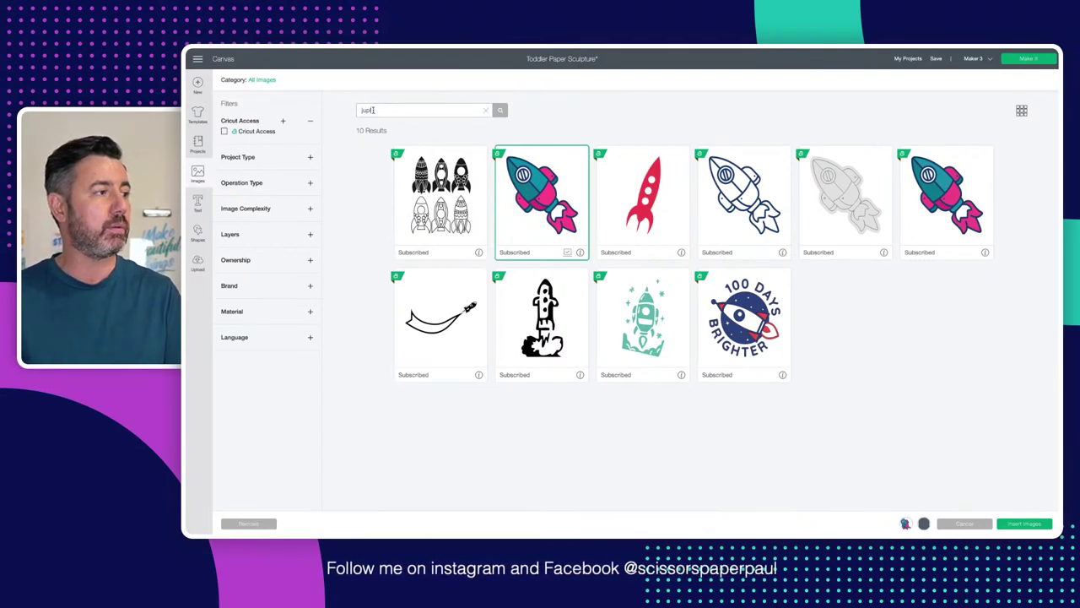
{"action": "type", "text": "ter"}
{"action": "key", "text": "Return"}
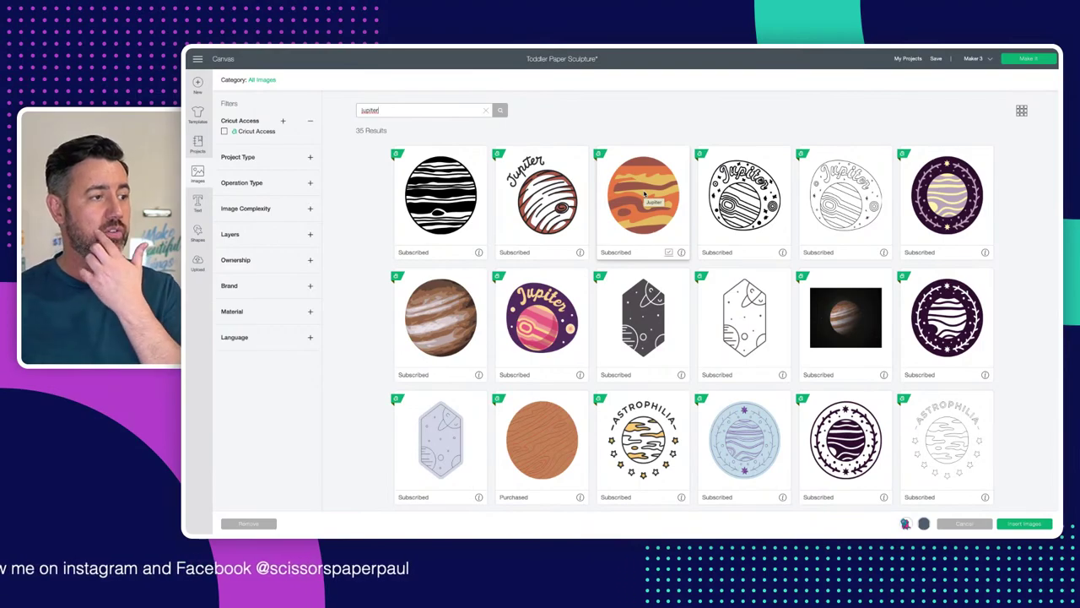
{"action": "left_click", "coordinate": [643, 194]}
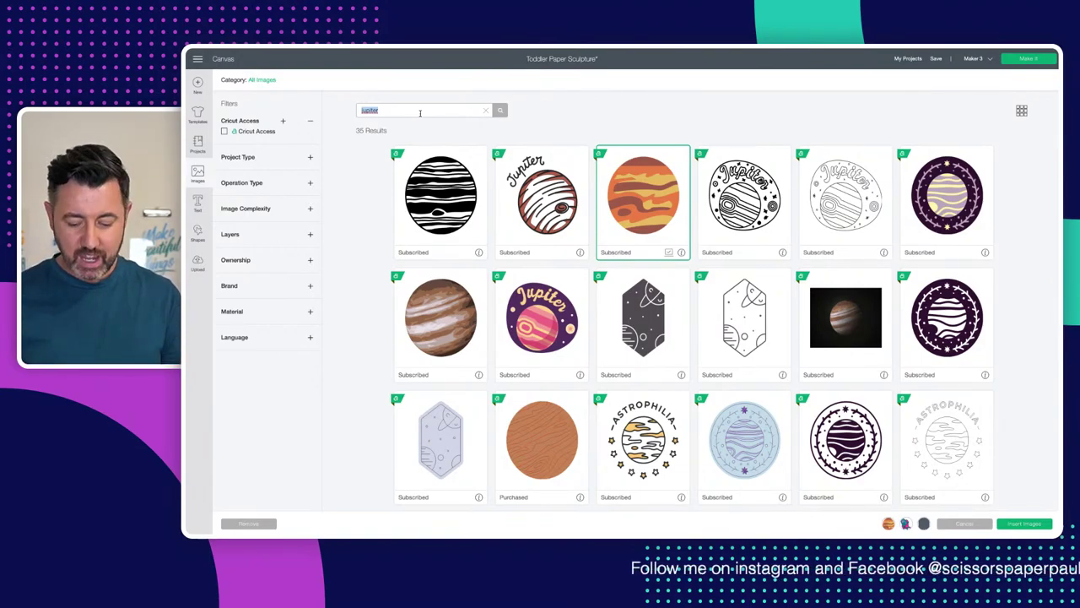
Step: Search the images for "monogram space" and open the image set that contains Space Monogram 3
{"action": "type", "text": "mono"}
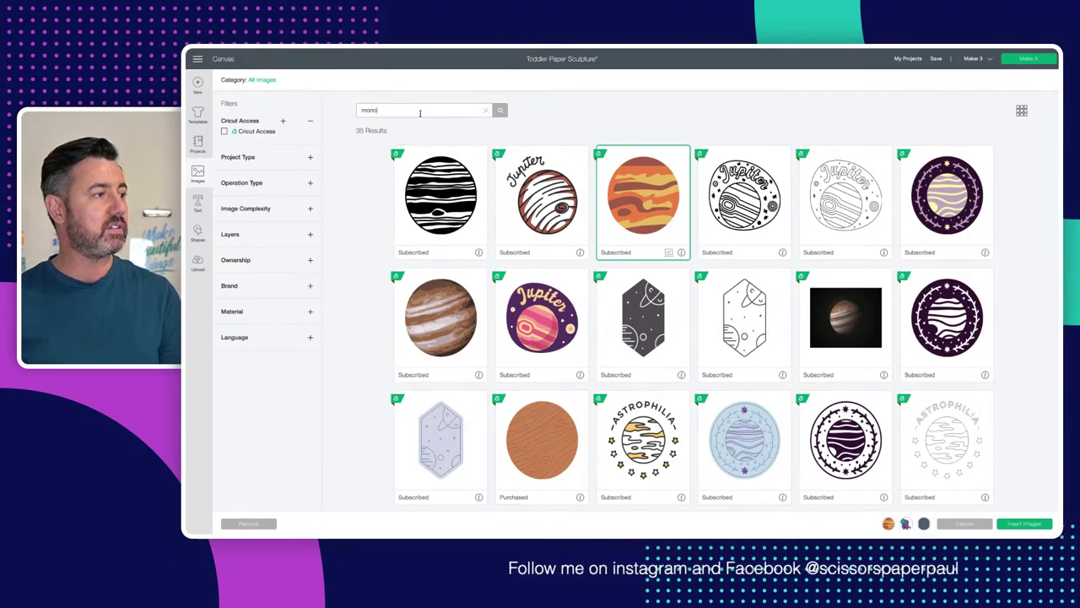
{"action": "type", "text": "gram "}
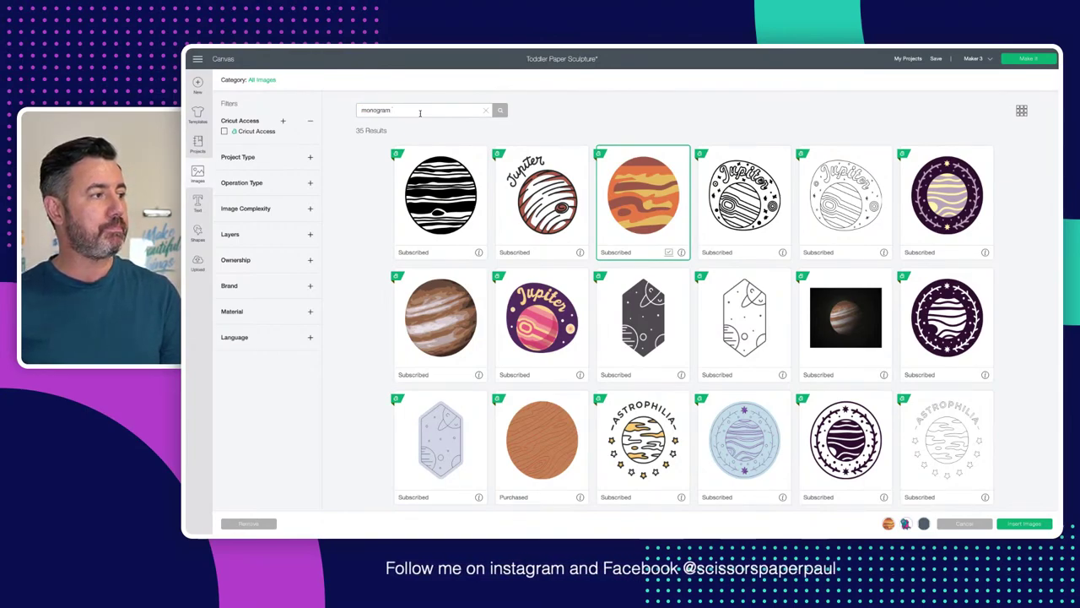
{"action": "type", "text": "space"}
{"action": "key", "text": "Return"}
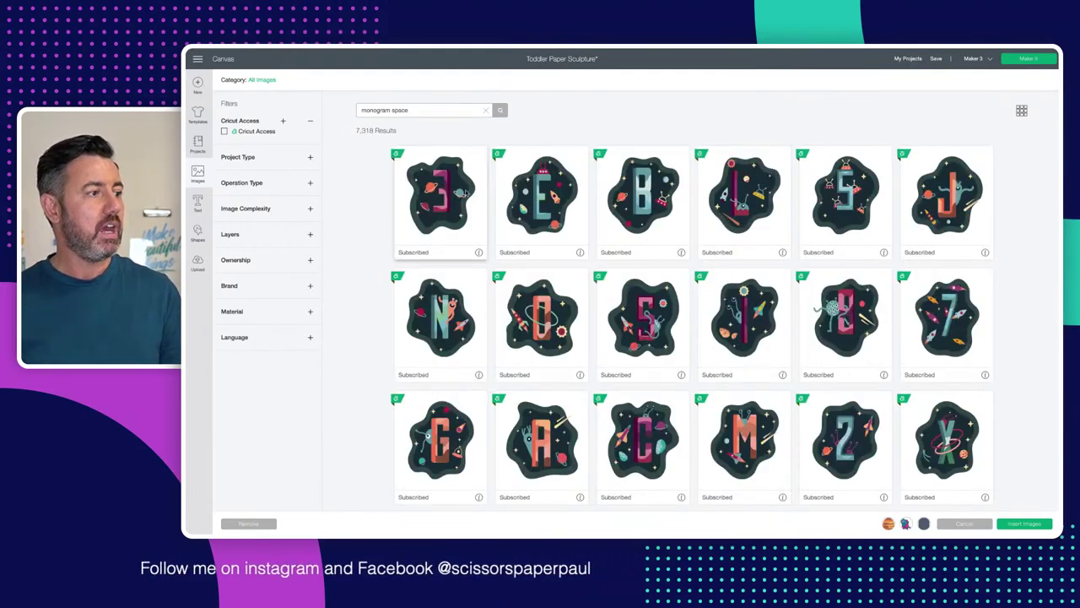
{"action": "left_click", "coordinate": [479, 253]}
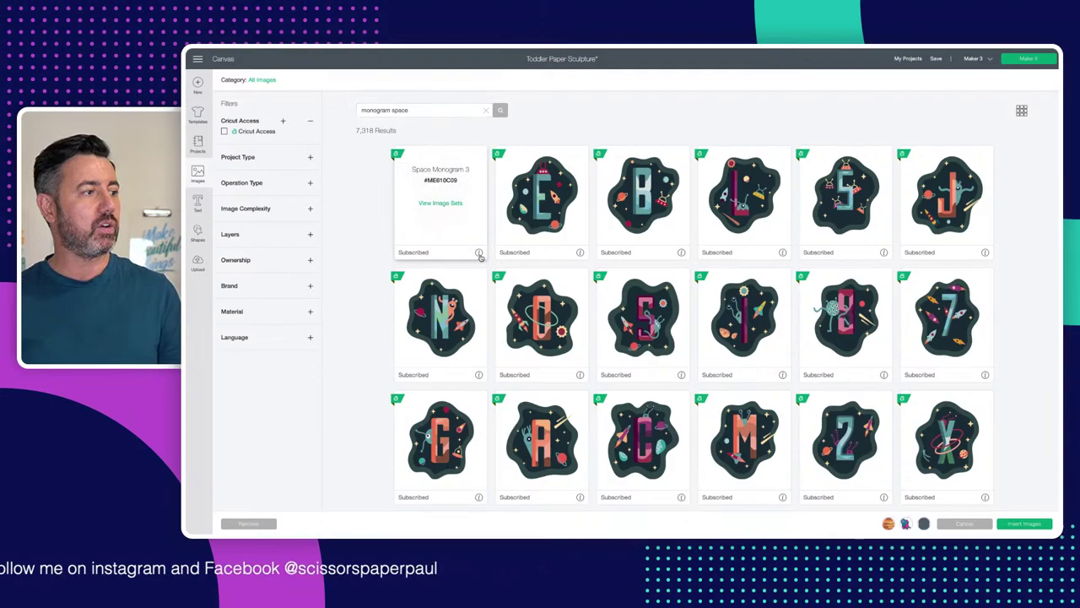
{"action": "left_click", "coordinate": [449, 204]}
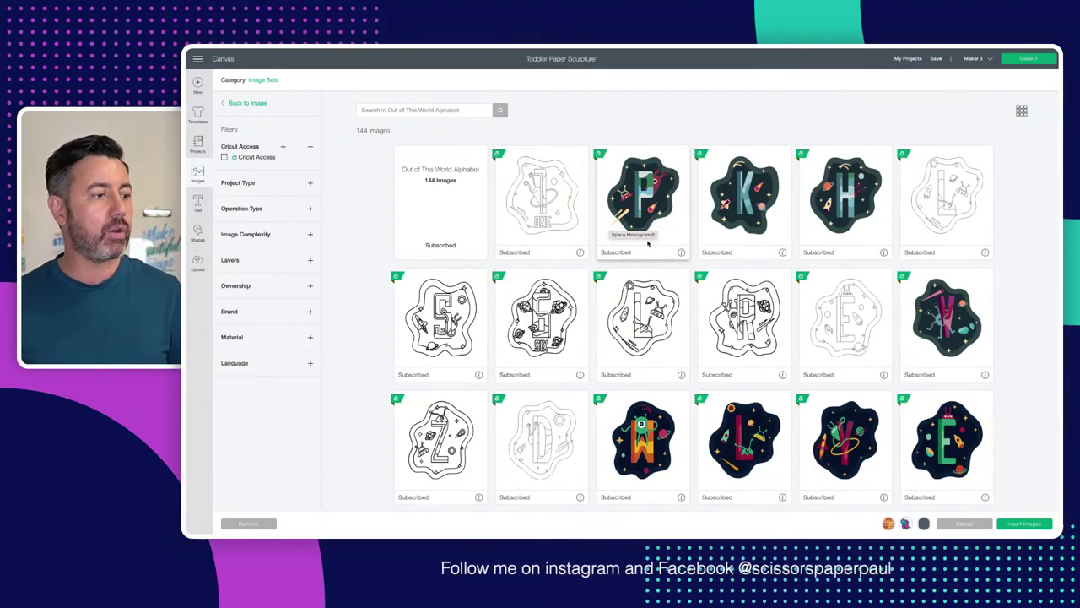
Step: Browse the Out of This World Alphabet set and select the print-fill versions of Space Monogram 1 and Space Monogram F
{"action": "scroll", "coordinate": [648, 243], "scroll_direction": "down", "scroll_amount": 5}
{"action": "scroll", "coordinate": [648, 245], "scroll_direction": "down", "scroll_amount": 15}
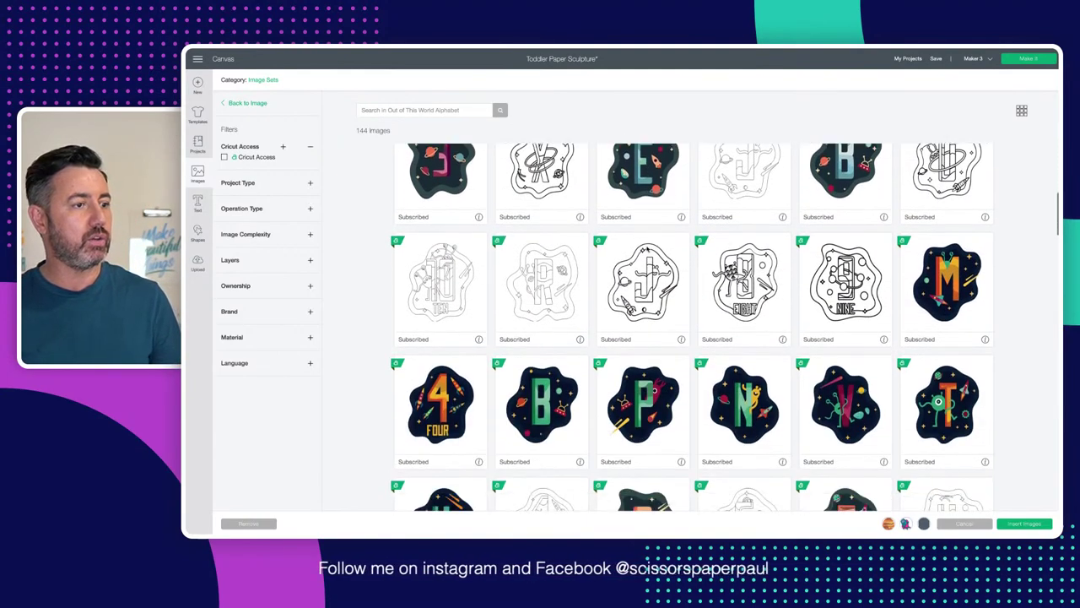
{"action": "scroll", "coordinate": [648, 244], "scroll_direction": "down", "scroll_amount": 5}
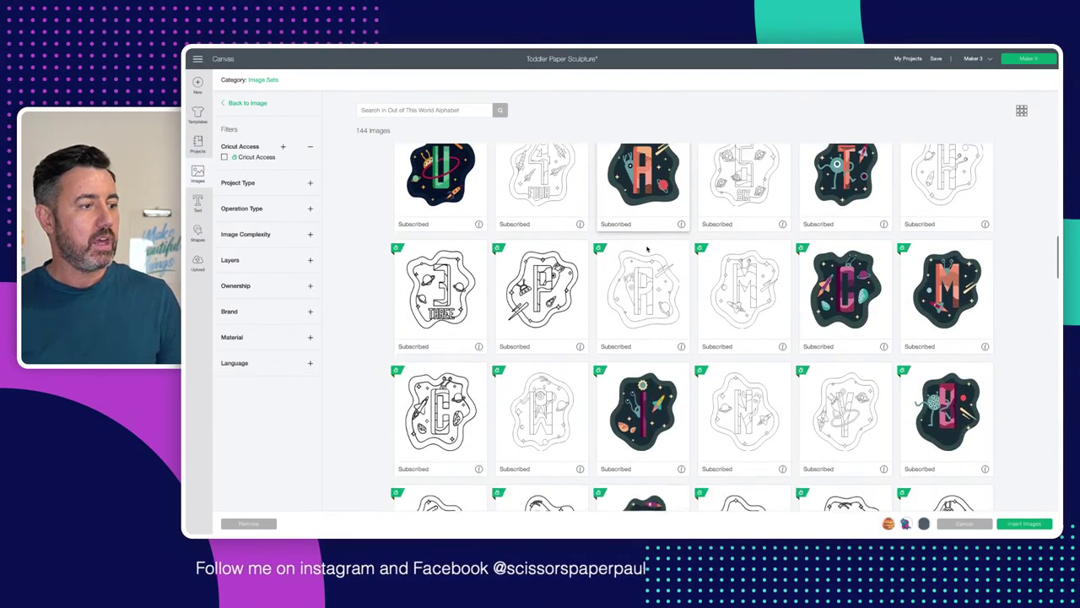
{"action": "scroll", "coordinate": [648, 246], "scroll_direction": "down", "scroll_amount": 8}
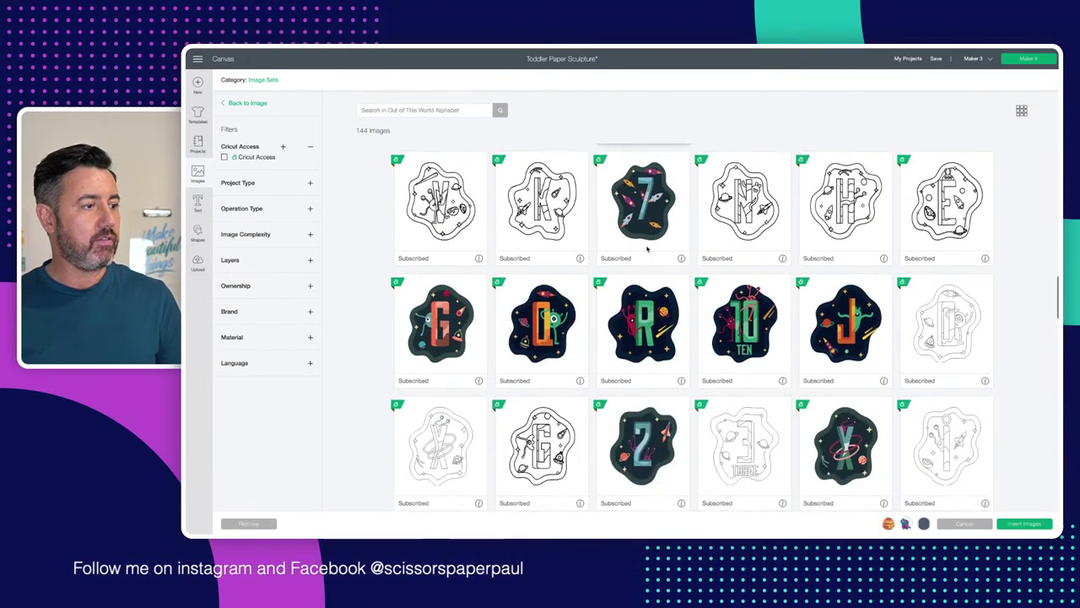
{"action": "scroll", "coordinate": [647, 248], "scroll_direction": "down", "scroll_amount": 6}
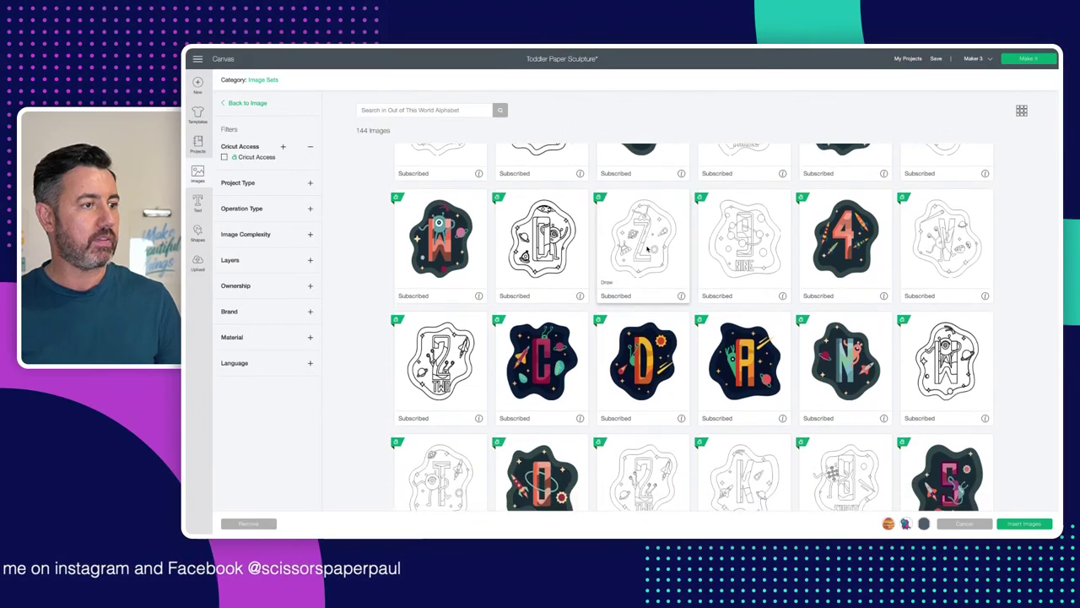
{"action": "scroll", "coordinate": [647, 247], "scroll_direction": "down", "scroll_amount": 5}
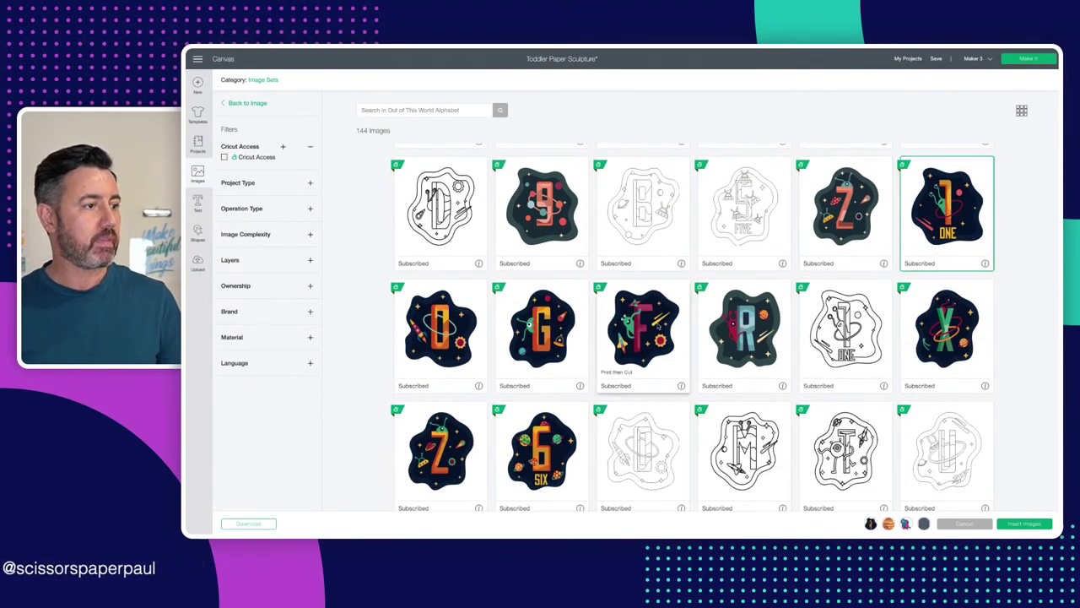
Step: Insert the selected images on the canvas and move them together into the empty area beside the large square
{"action": "left_click", "coordinate": [1023, 523]}
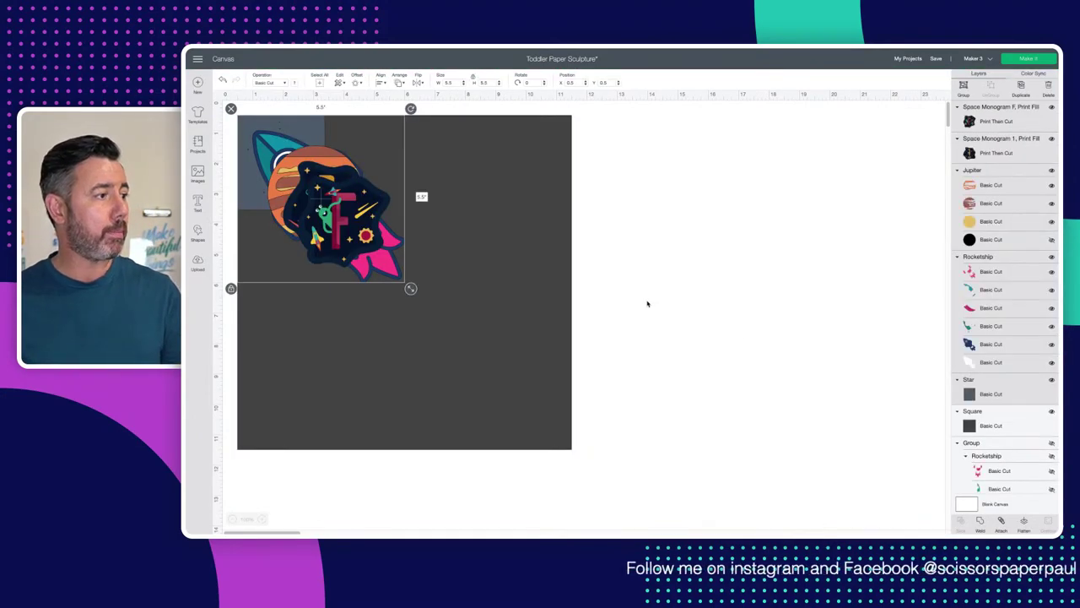
{"action": "left_click_drag", "start_coordinate": [326, 212], "coordinate": [732, 250]}
{"action": "left_click", "coordinate": [753, 369]}
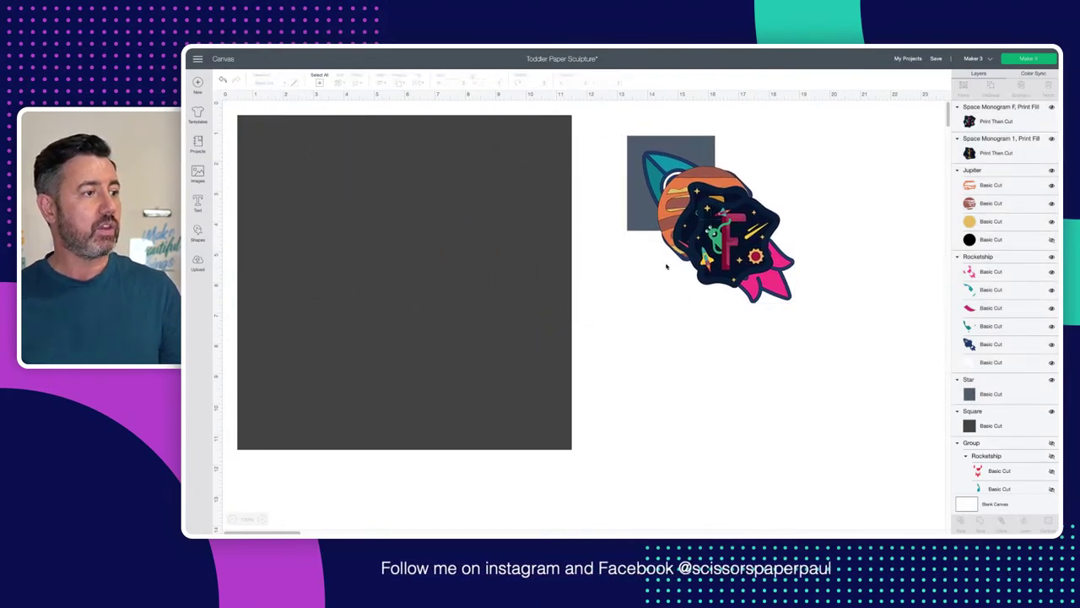
Step: Move the Star rectangle out from behind the rocket artwork and enlarge it to about 5.7 by 6.16 inches
{"action": "left_click", "coordinate": [640, 229]}
{"action": "left_click_drag", "start_coordinate": [640, 230], "coordinate": [616, 366]}
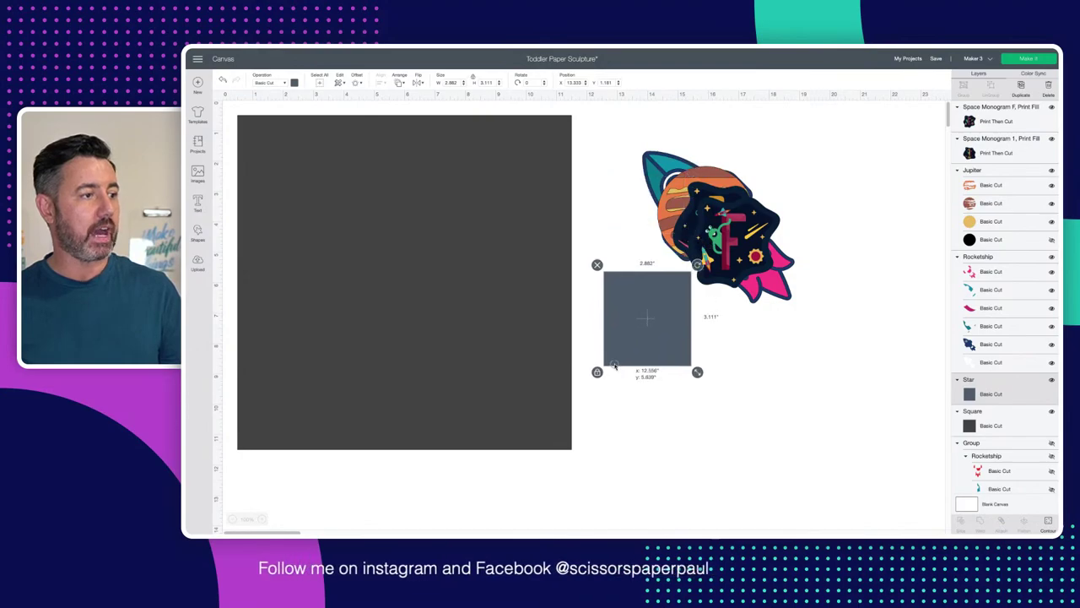
{"action": "left_click_drag", "start_coordinate": [696, 373], "coordinate": [783, 465]}
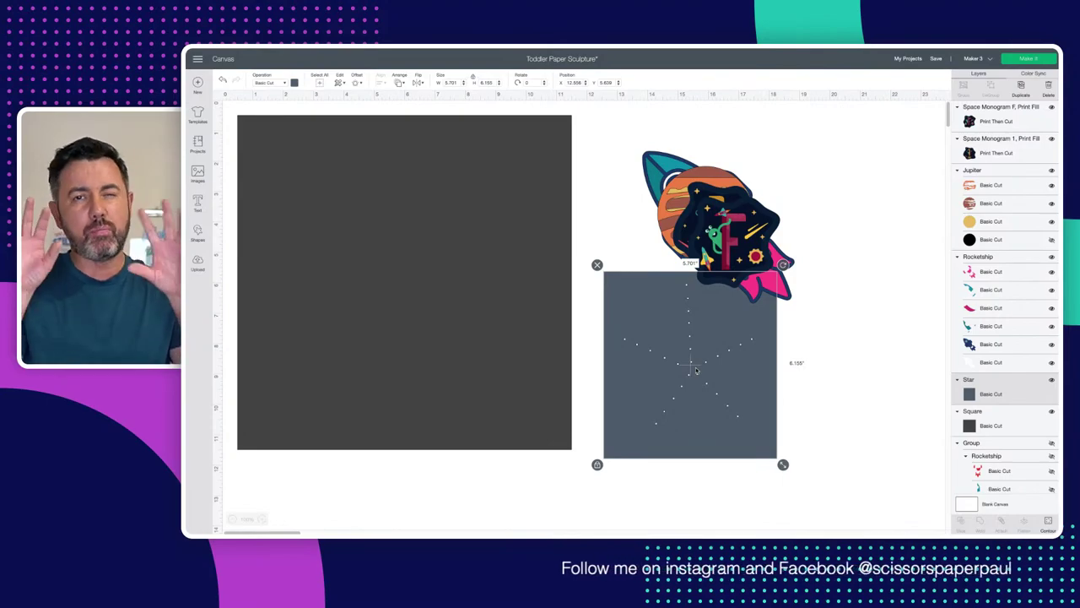
Step: Move the rocket, Jupiter and monogram images together upward, clear of the enlarged Star rectangle
{"action": "scroll", "coordinate": [696, 370], "scroll_direction": "down", "scroll_amount": 1}
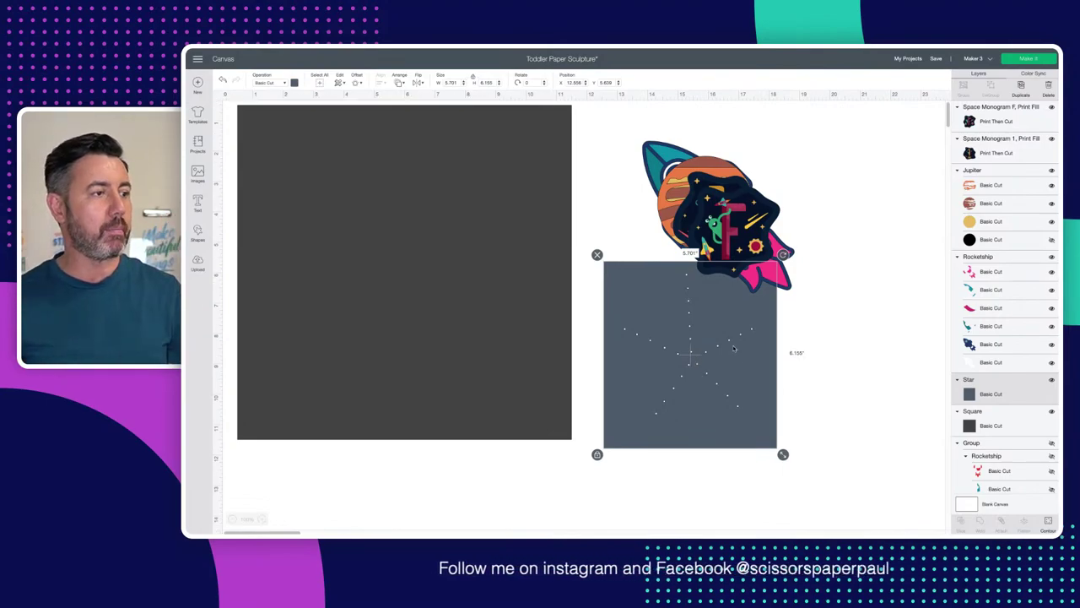
{"action": "left_click_drag", "start_coordinate": [631, 144], "coordinate": [810, 255]}
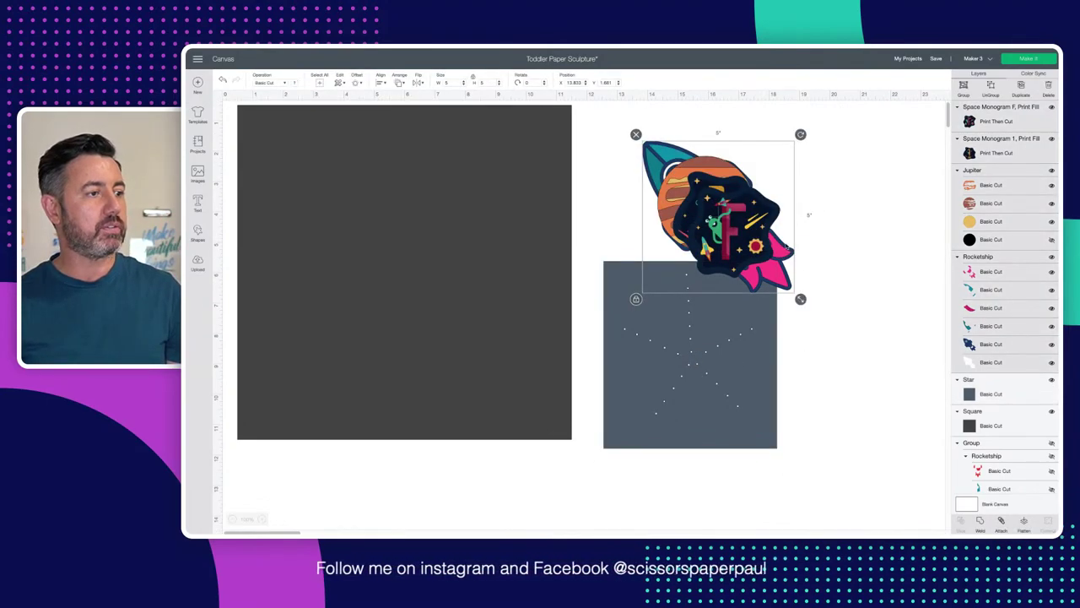
{"action": "left_click_drag", "start_coordinate": [717, 219], "coordinate": [737, 169]}
Step: Add a square over the Star rectangle and stretch it to about 5.1 by 5.3 inches, covering all the star dots
{"action": "left_click", "coordinate": [728, 285]}
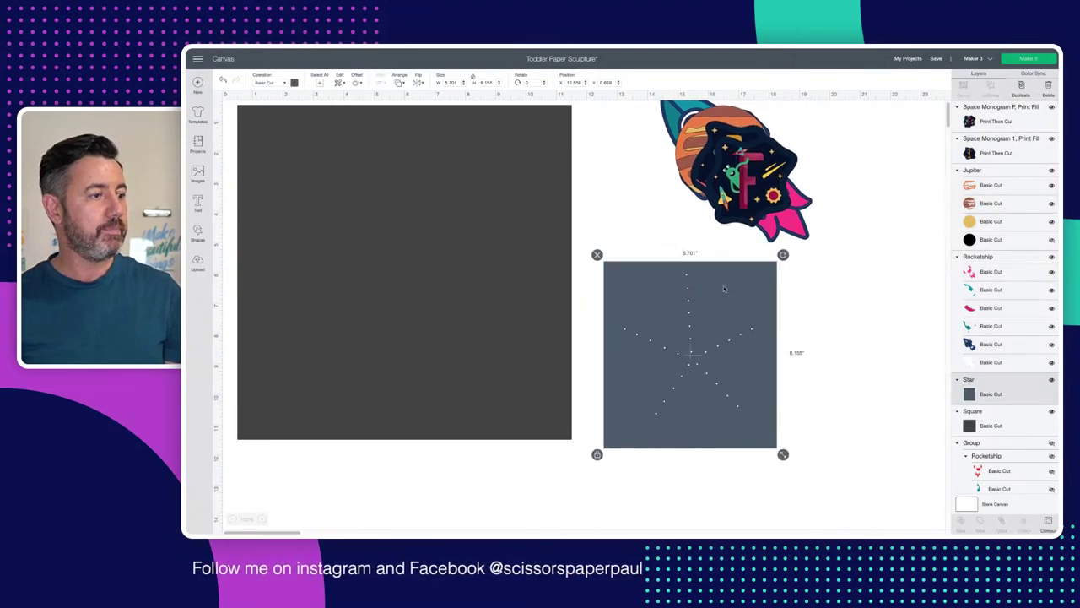
{"action": "left_click", "coordinate": [197, 232]}
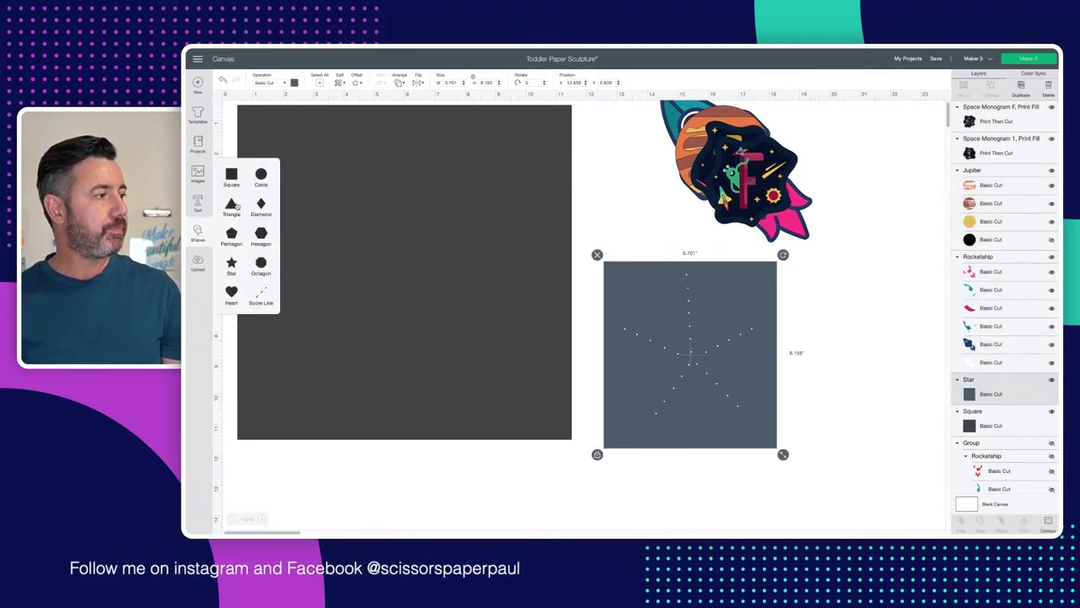
{"action": "left_click", "coordinate": [231, 175]}
{"action": "left_click_drag", "start_coordinate": [317, 170], "coordinate": [690, 321]}
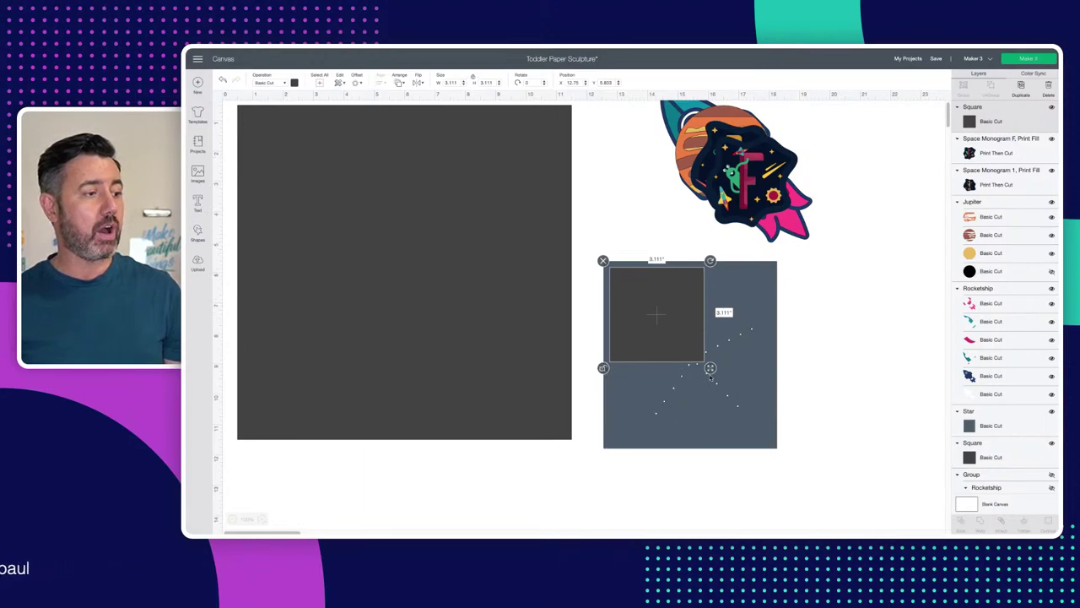
{"action": "left_click_drag", "start_coordinate": [710, 369], "coordinate": [764, 428]}
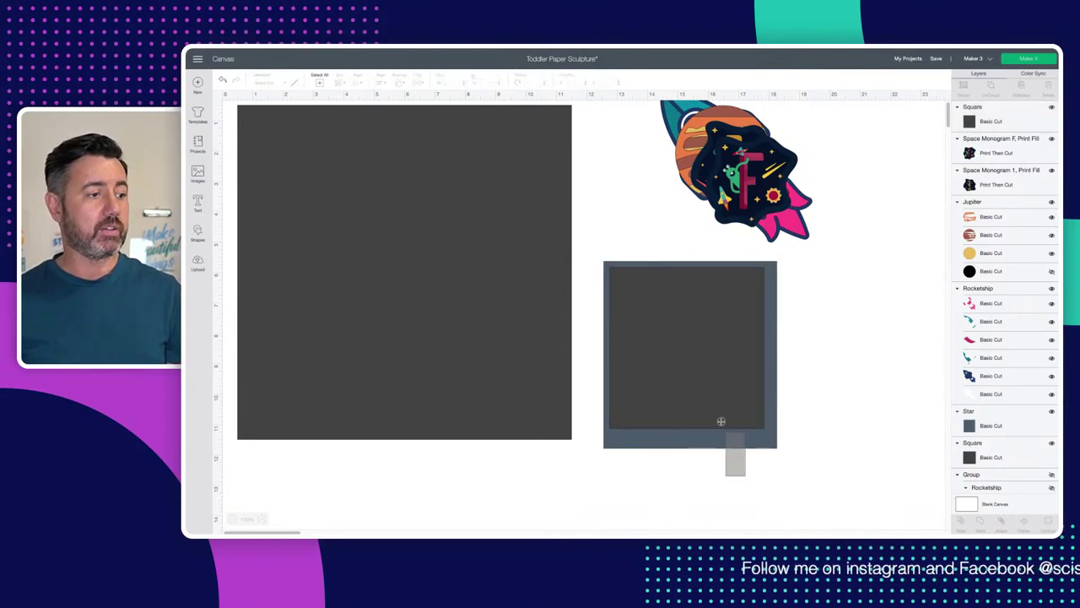
Step: Slice the Star rectangle with the overlapping square and delete the leftover background pieces, keeping only the loose dots
{"action": "left_click", "coordinate": [705, 385]}
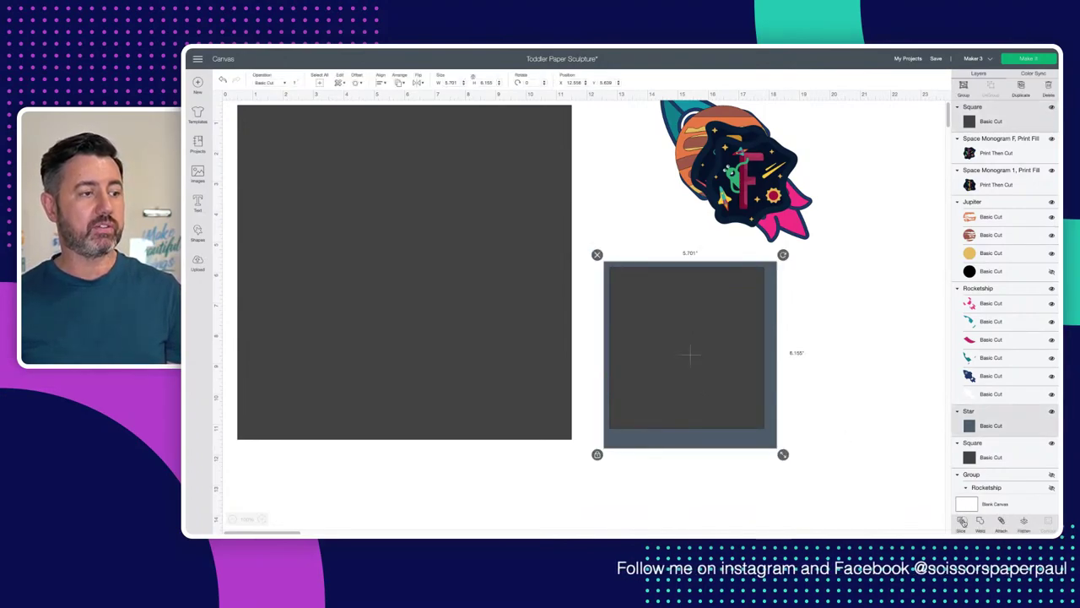
{"action": "left_click", "coordinate": [960, 519]}
{"action": "left_click_drag", "start_coordinate": [717, 434], "coordinate": [868, 461]}
{"action": "left_click_drag", "start_coordinate": [729, 324], "coordinate": [759, 472]}
{"action": "left_click", "coordinate": [780, 341]}
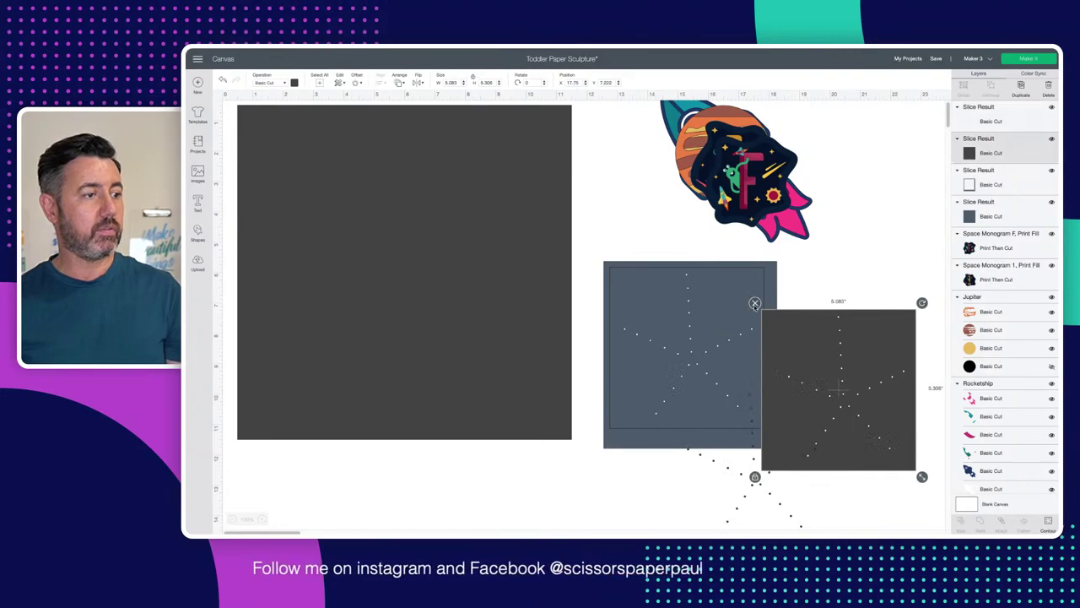
{"action": "key", "text": "Delete"}
{"action": "left_click", "coordinate": [626, 273]}
{"action": "key", "text": "Delete"}
{"action": "left_click", "coordinate": [626, 273]}
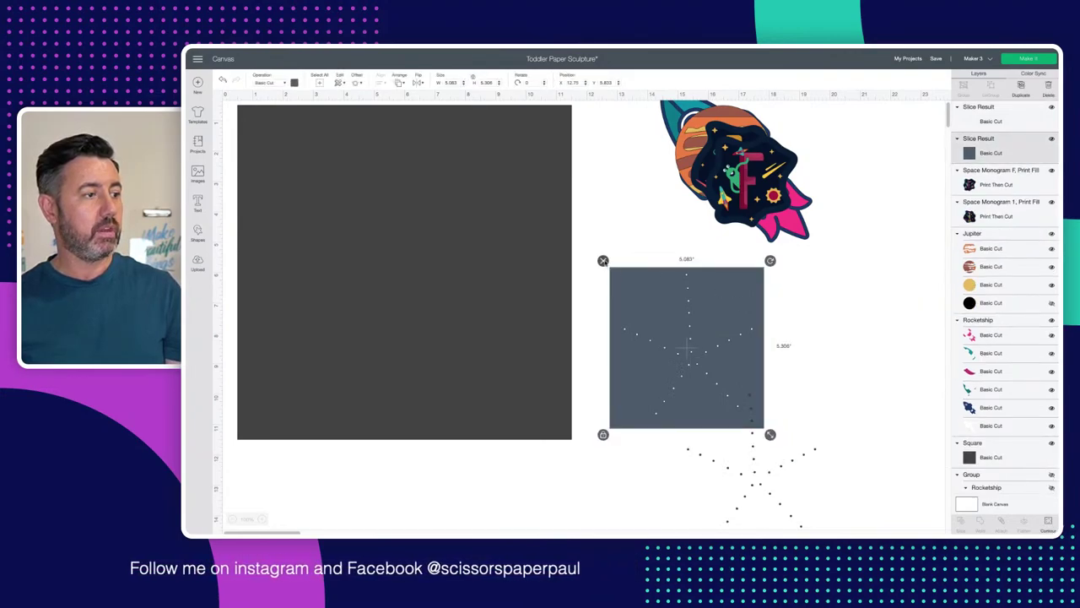
{"action": "key", "text": "Delete"}
Step: Colour the star dots white and place them on the large square, enlarged to about 5.34 by 5.83 inches
{"action": "left_click_drag", "start_coordinate": [759, 467], "coordinate": [662, 314]}
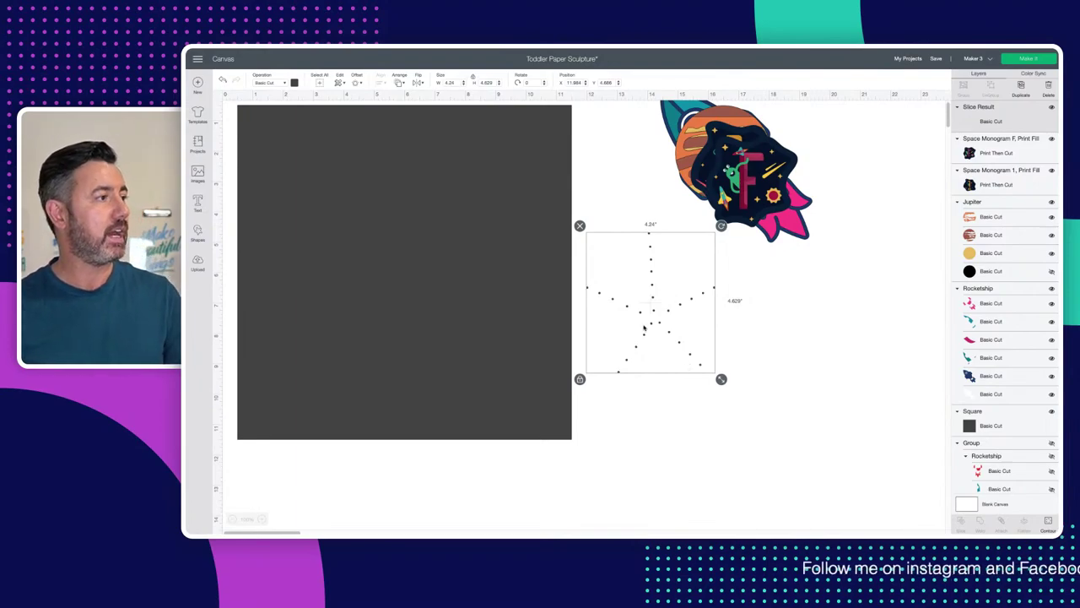
{"action": "left_click", "coordinate": [295, 83]}
{"action": "left_click", "coordinate": [303, 182]}
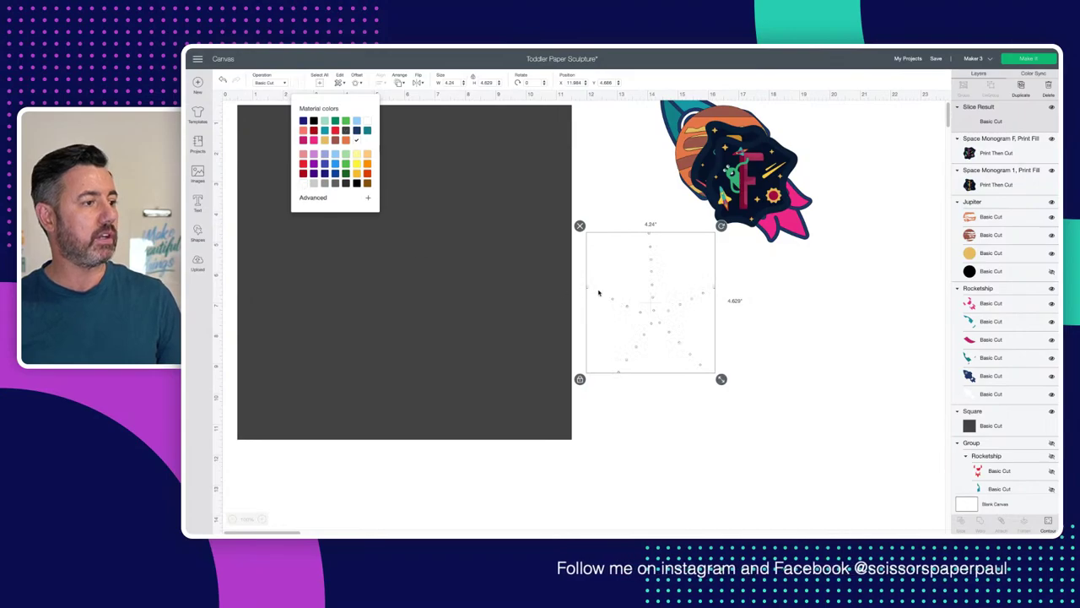
{"action": "left_click_drag", "start_coordinate": [632, 306], "coordinate": [350, 204]}
{"action": "left_click_drag", "start_coordinate": [438, 271], "coordinate": [469, 310]}
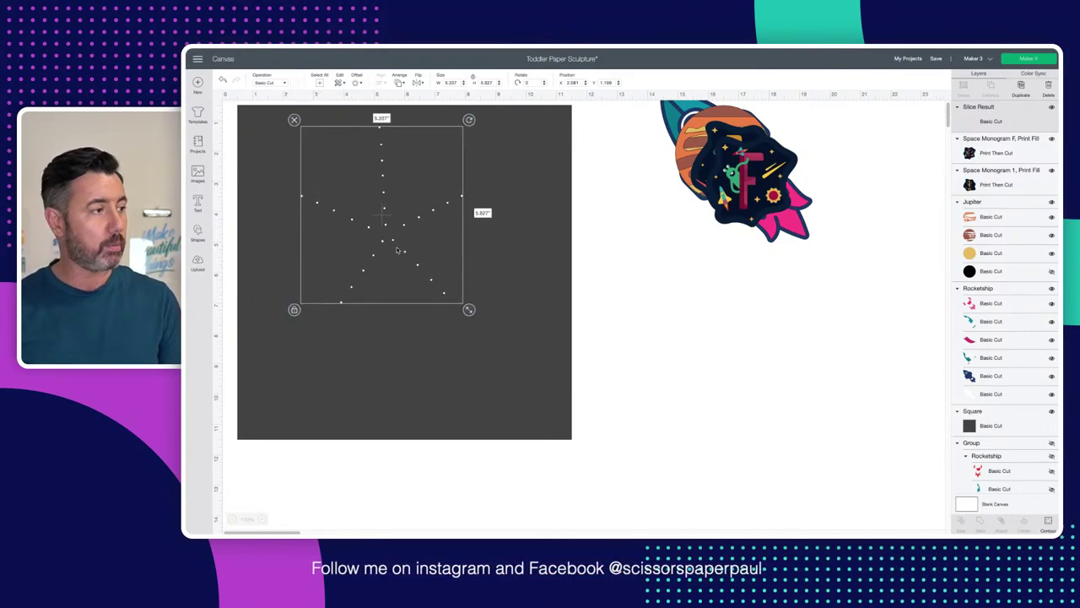
Step: Duplicate the white dot pattern three times and spread the copies out beside the large square
{"action": "key", "text": "ctrl+d"}
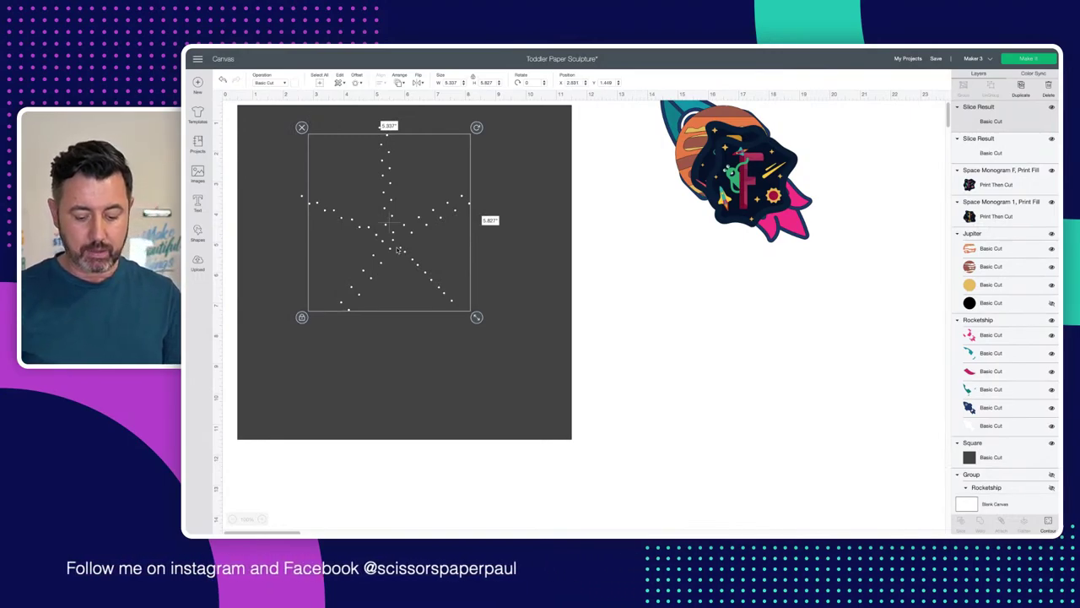
{"action": "key", "text": "ctrl+d"}
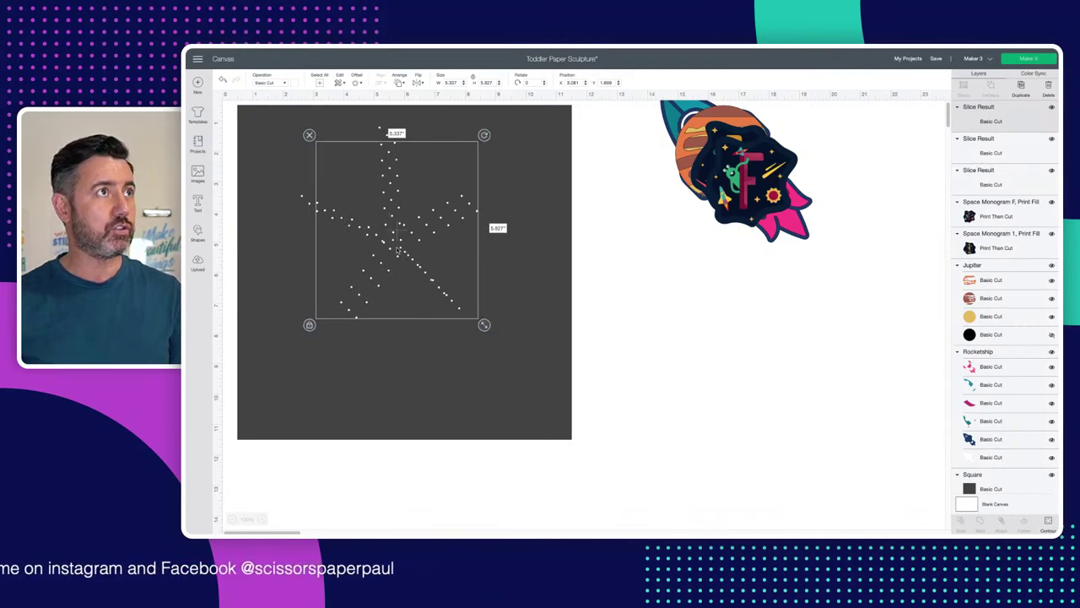
{"action": "key", "text": "ctrl+d"}
{"action": "left_click_drag", "start_coordinate": [397, 249], "coordinate": [778, 358]}
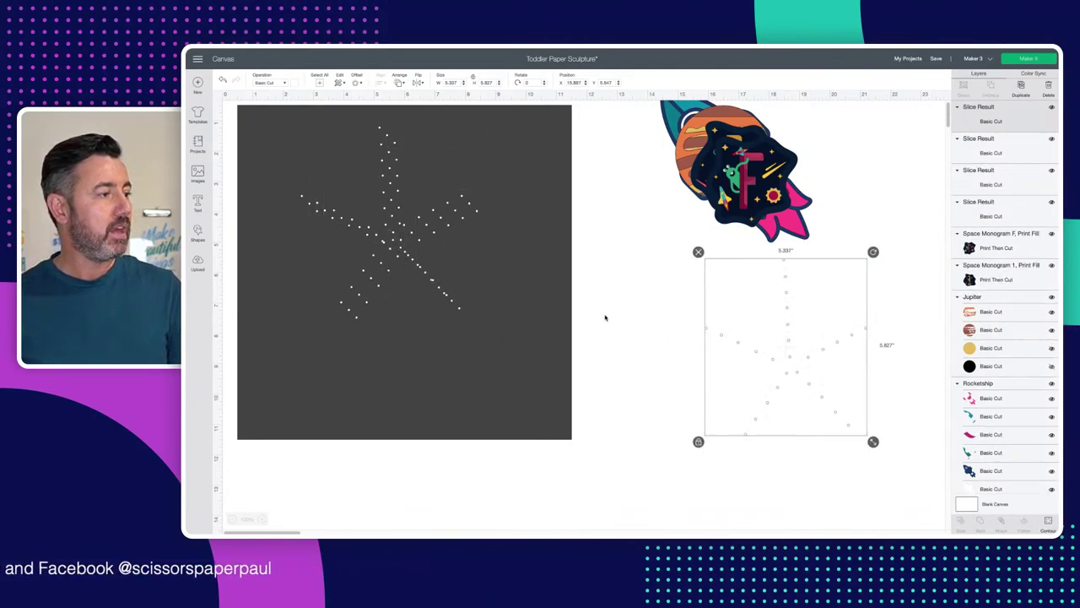
{"action": "left_click_drag", "start_coordinate": [428, 271], "coordinate": [610, 313]}
{"action": "left_click", "coordinate": [549, 314]}
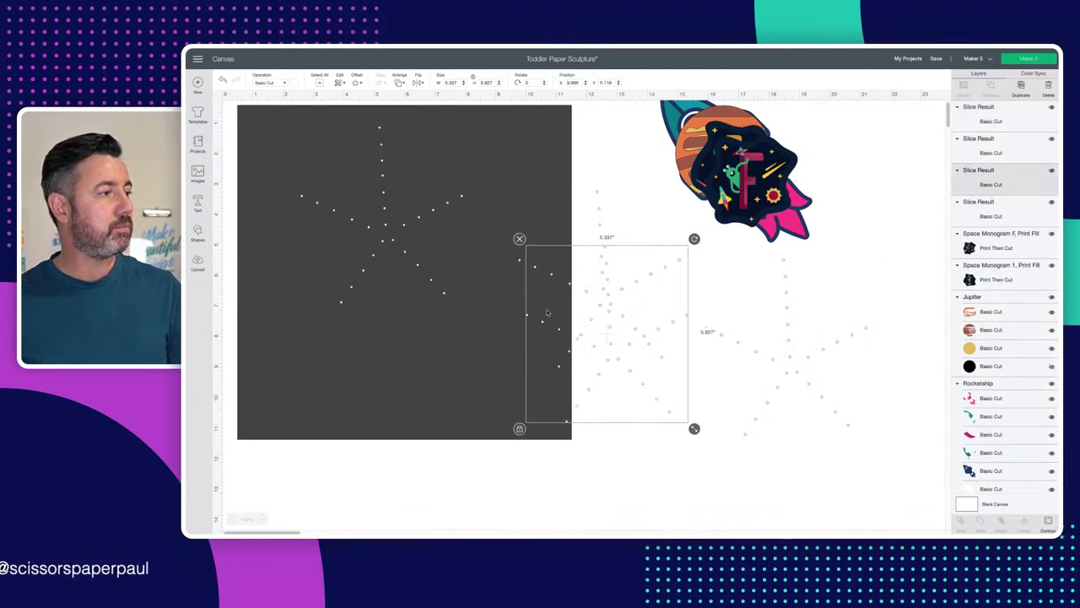
Step: Rotate the original dot pattern about 47 degrees into the square's upper right, and place two copies at its upper left and lower centre
{"action": "left_click_drag", "start_coordinate": [459, 128], "coordinate": [563, 161]}
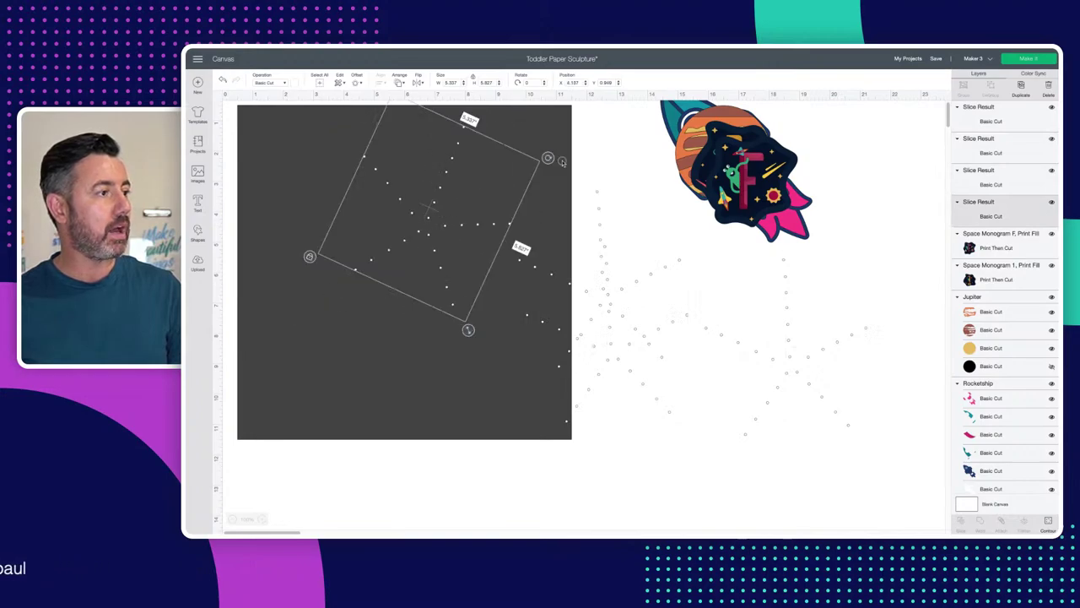
{"action": "left_click_drag", "start_coordinate": [444, 253], "coordinate": [497, 238]}
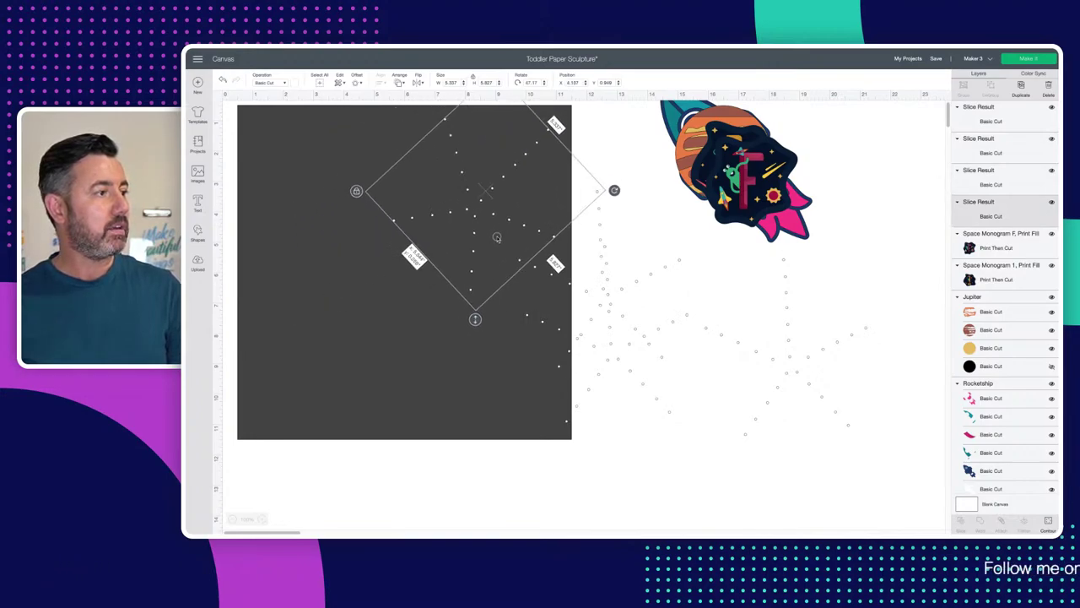
{"action": "left_click_drag", "start_coordinate": [578, 296], "coordinate": [322, 208]}
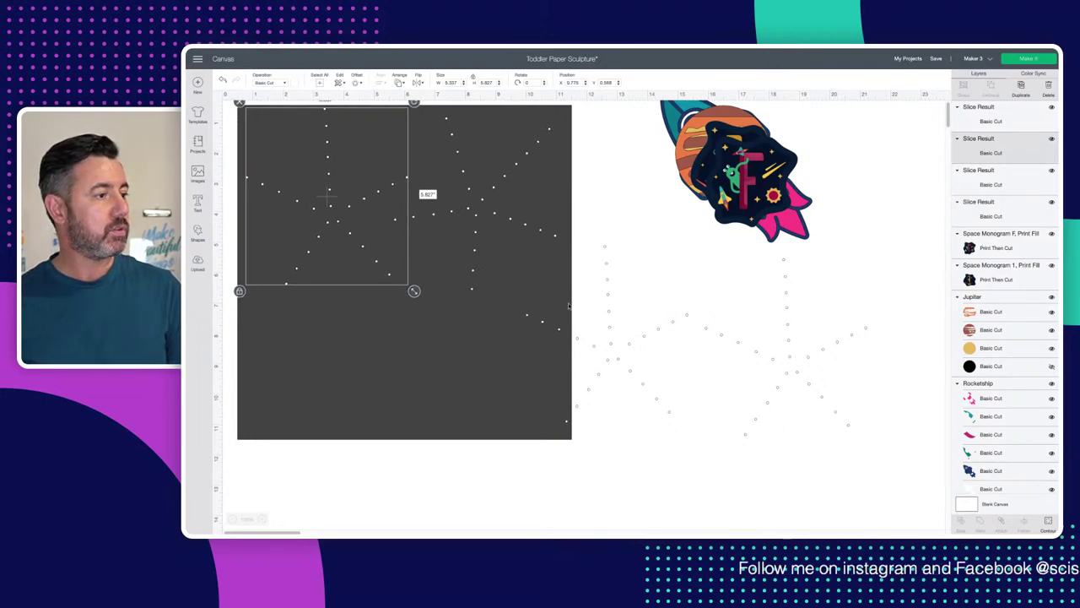
{"action": "left_click_drag", "start_coordinate": [570, 306], "coordinate": [417, 346]}
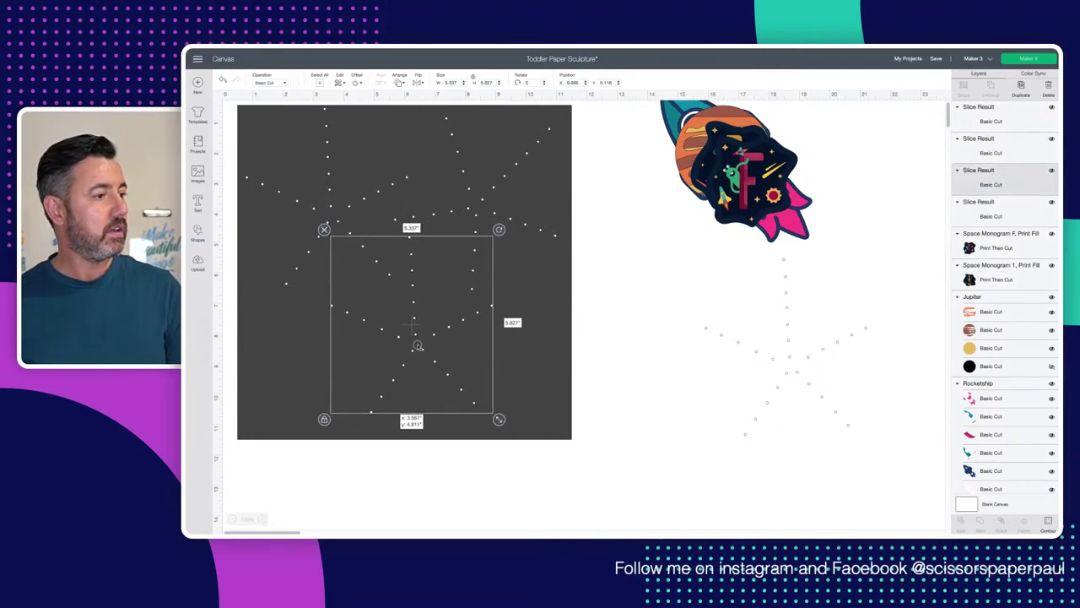
Step: Place the remaining dot pattern tilted clockwise in the square's lower right, and add a duplicate of it at the lower left
{"action": "left_click_drag", "start_coordinate": [723, 350], "coordinate": [477, 340]}
{"action": "left_click_drag", "start_coordinate": [581, 236], "coordinate": [614, 290]}
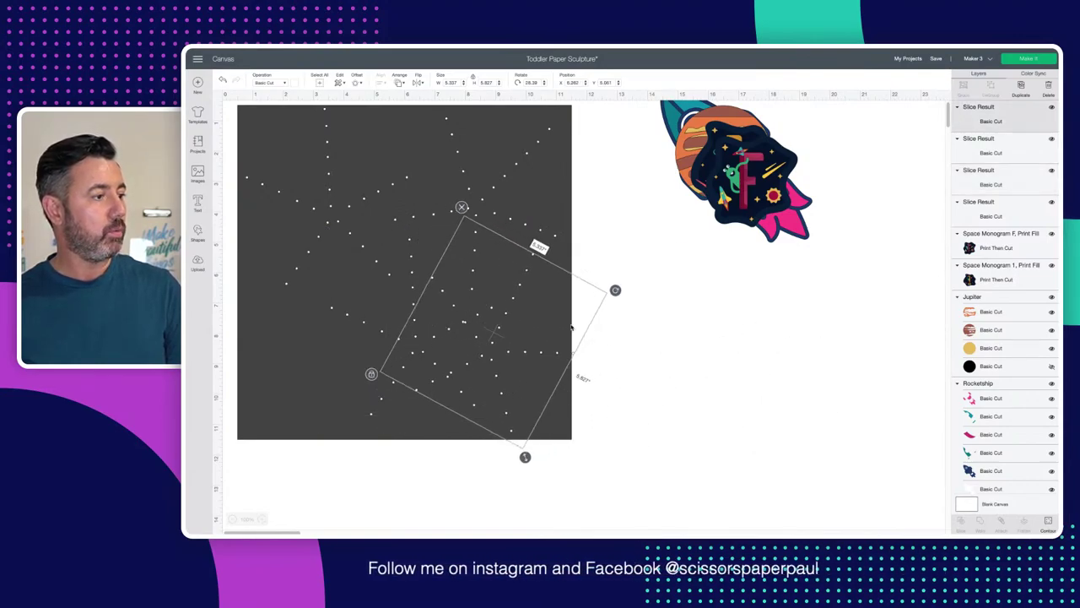
{"action": "left_click_drag", "start_coordinate": [513, 368], "coordinate": [306, 334]}
{"action": "key", "text": "ctrl+d"}
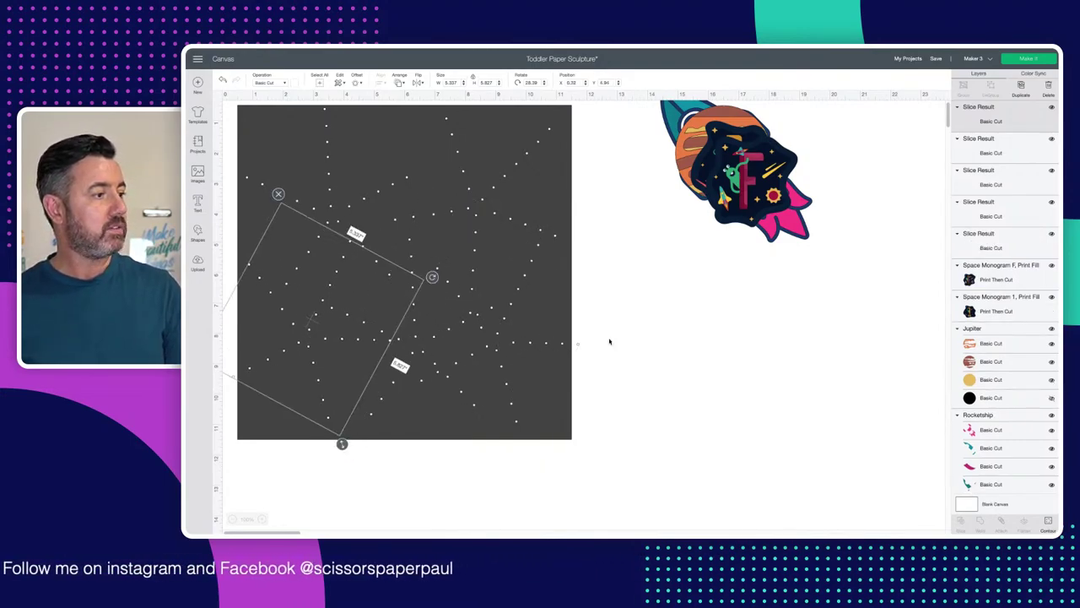
{"action": "left_click", "coordinate": [609, 341]}
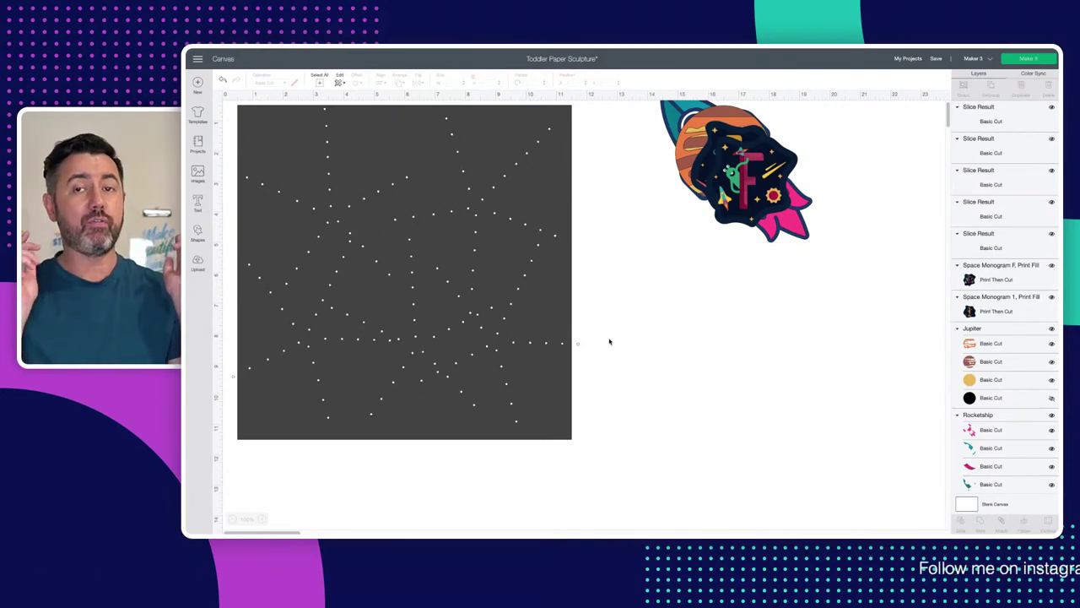
Step: Duplicate the 11-inch square and move the copy to the empty area beside the original
{"action": "left_click", "coordinate": [559, 176]}
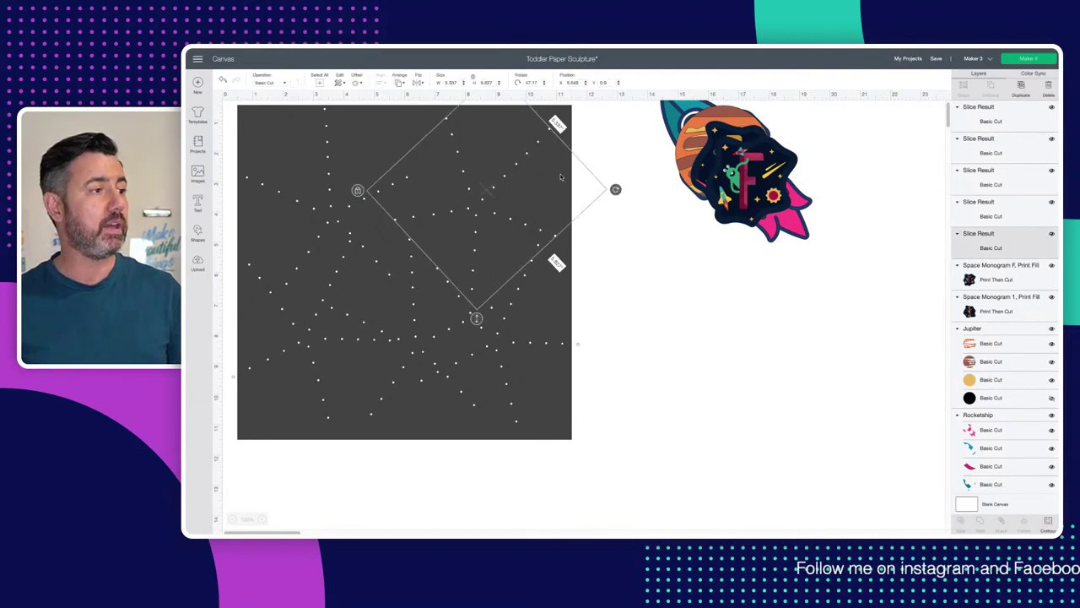
{"action": "left_click", "coordinate": [468, 436]}
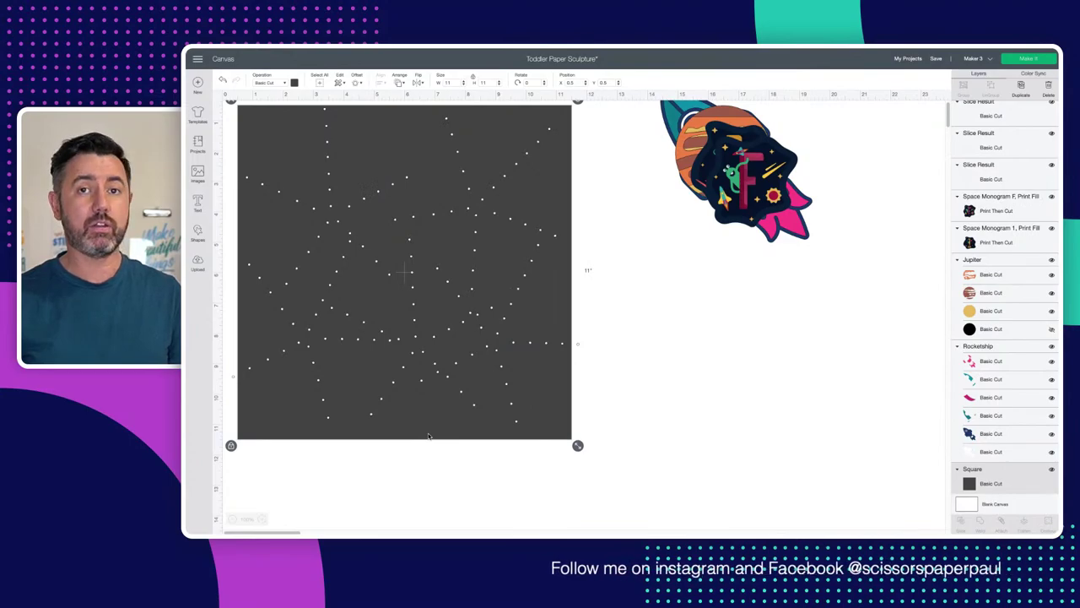
{"action": "key", "text": "ctrl+d"}
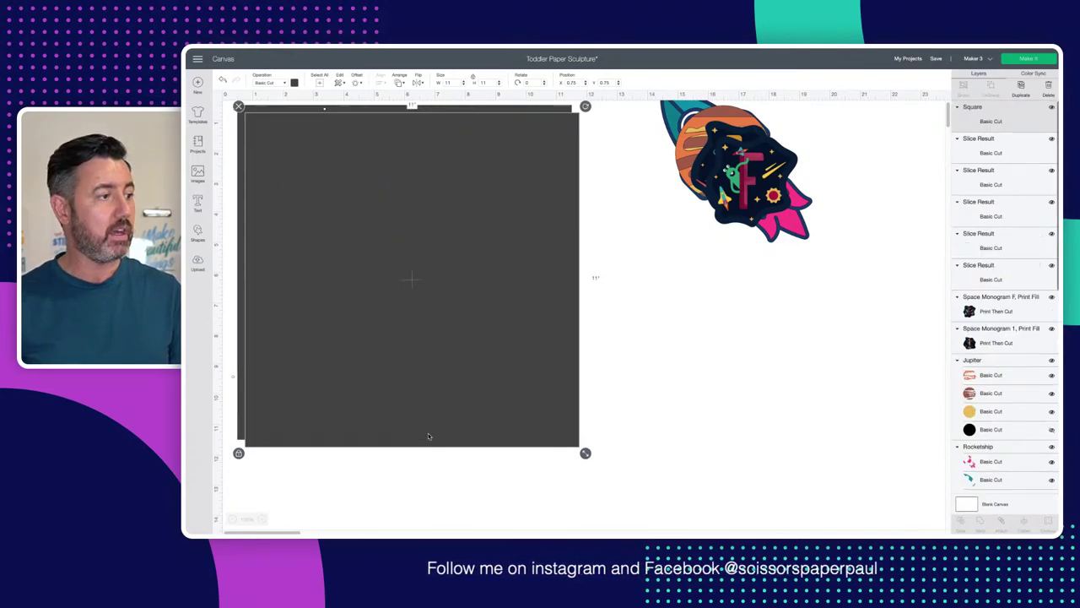
{"action": "left_click_drag", "start_coordinate": [446, 374], "coordinate": [834, 393]}
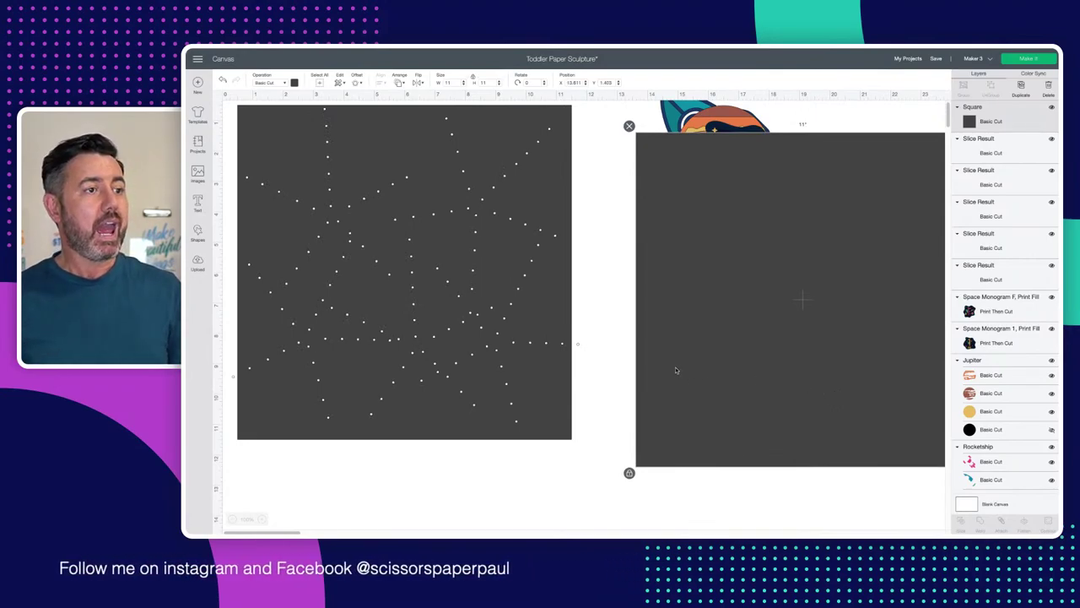
{"action": "left_click", "coordinate": [506, 305]}
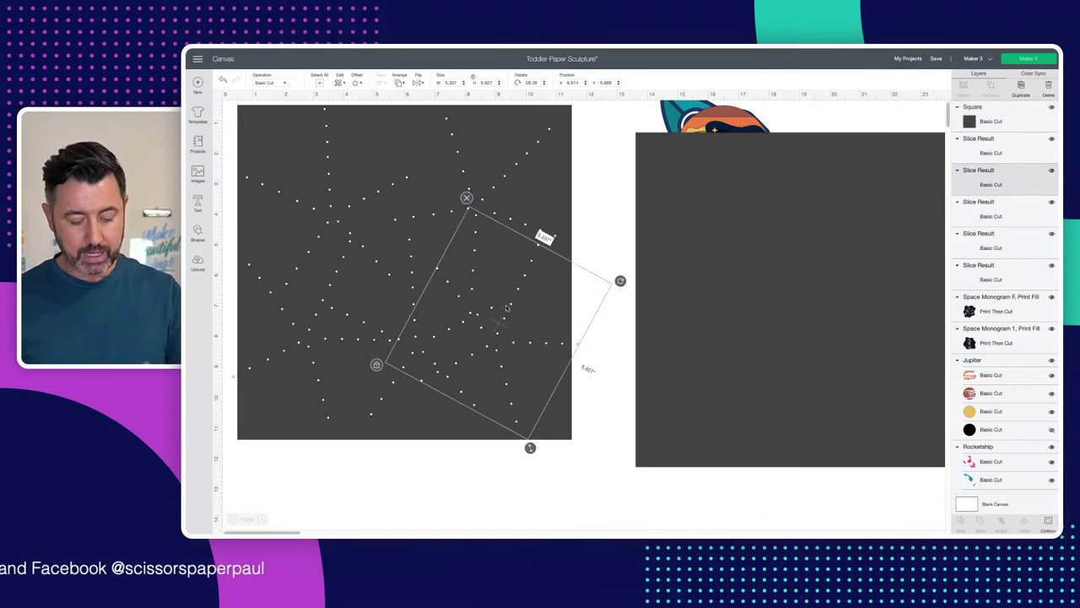
{"action": "left_click", "coordinate": [418, 279], "text": "shift"}
{"action": "left_click", "coordinate": [475, 215], "text": "shift"}
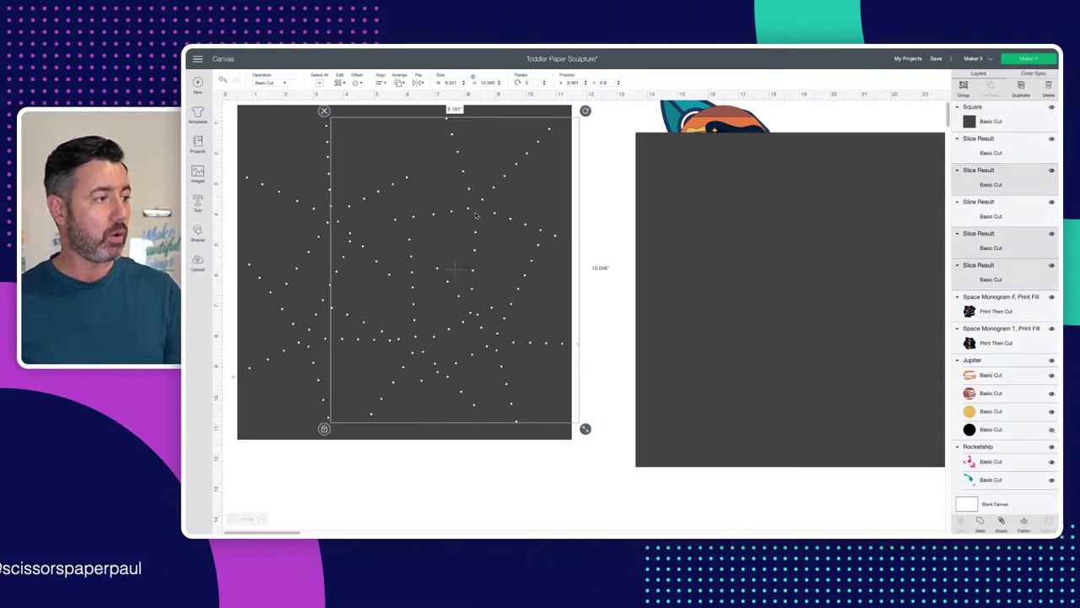
{"action": "left_click", "coordinate": [325, 212], "text": "shift"}
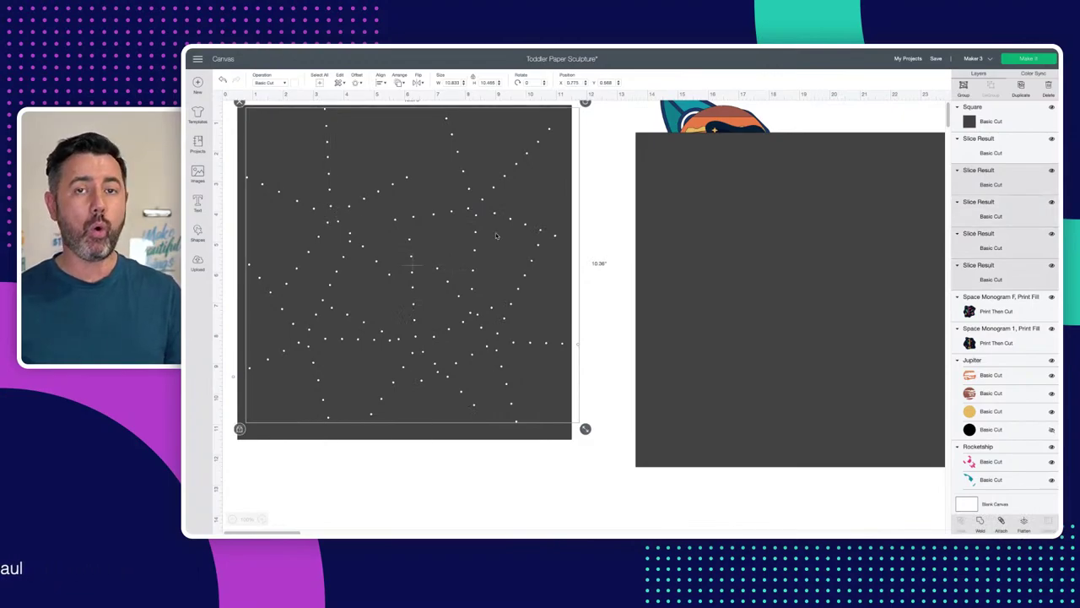
Step: Weld the five white dot patterns into one shape and slice it out of the 11-inch square beneath them
{"action": "left_click", "coordinate": [975, 153]}
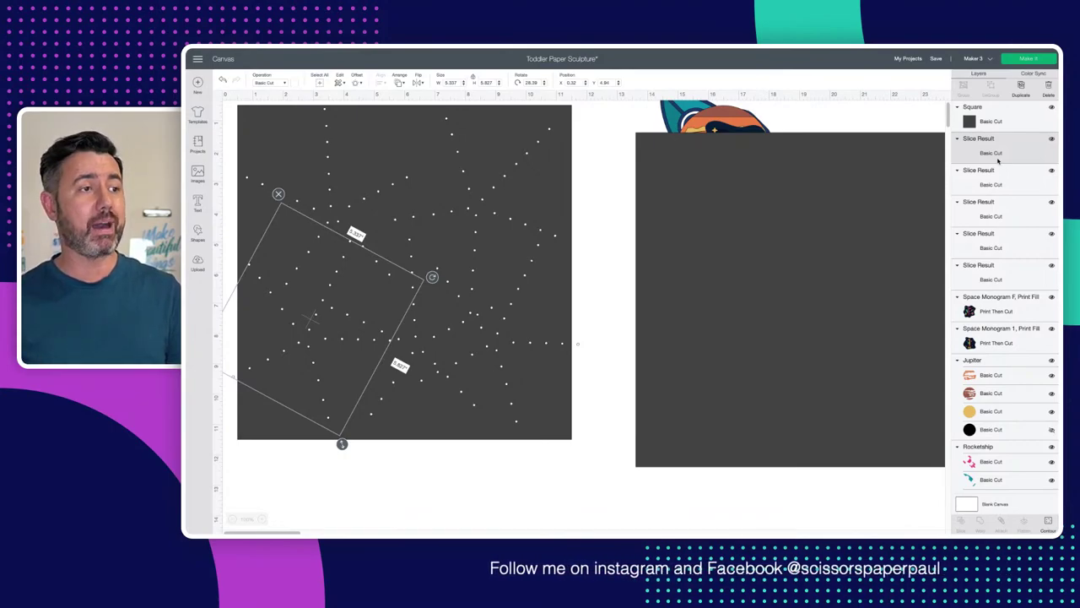
{"action": "left_click", "coordinate": [1000, 175]}
{"action": "left_click", "coordinate": [999, 212], "text": "shift"}
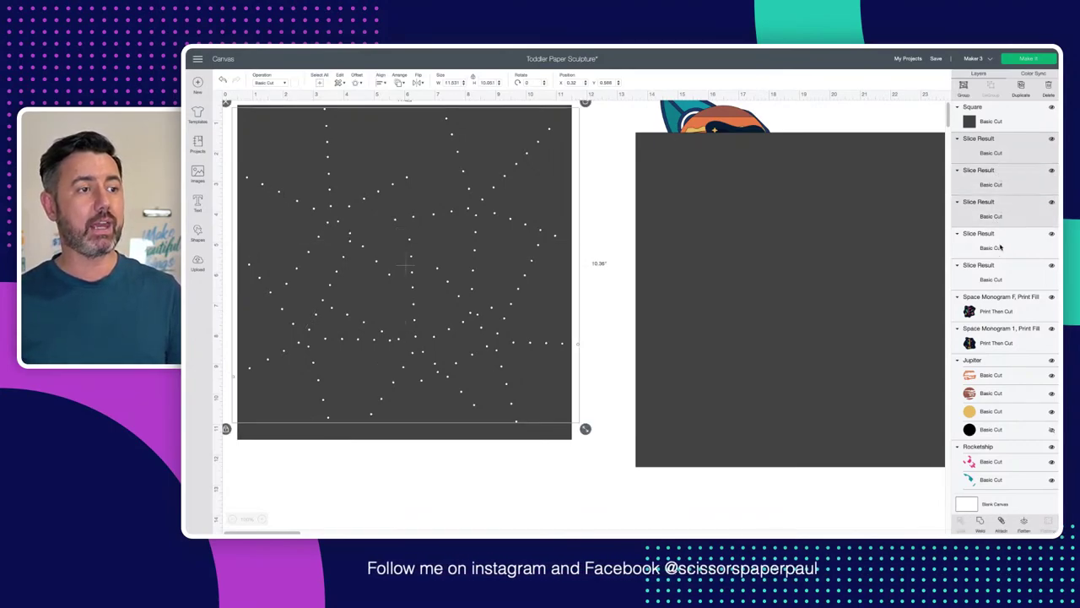
{"action": "left_click", "coordinate": [997, 245], "text": "shift"}
{"action": "left_click", "coordinate": [996, 277], "text": "shift"}
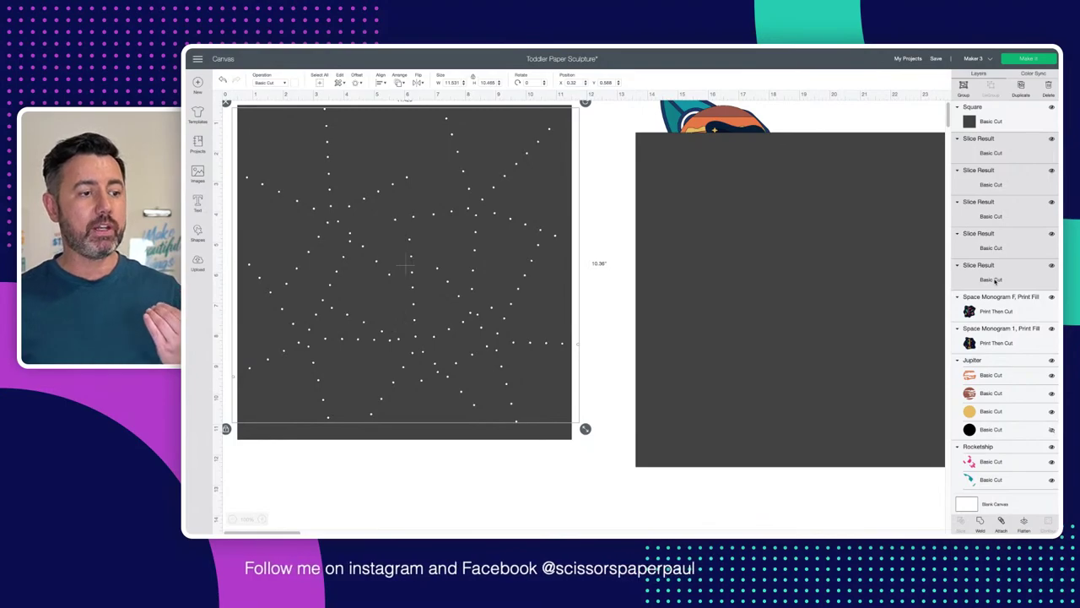
{"action": "left_click", "coordinate": [979, 523]}
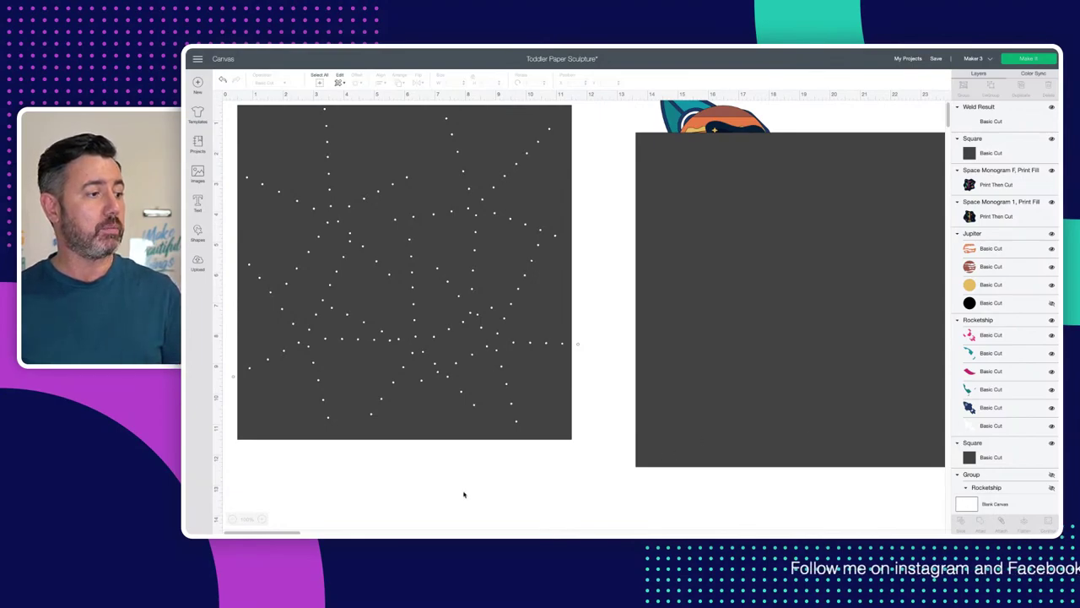
{"action": "left_click_drag", "start_coordinate": [454, 468], "coordinate": [413, 302]}
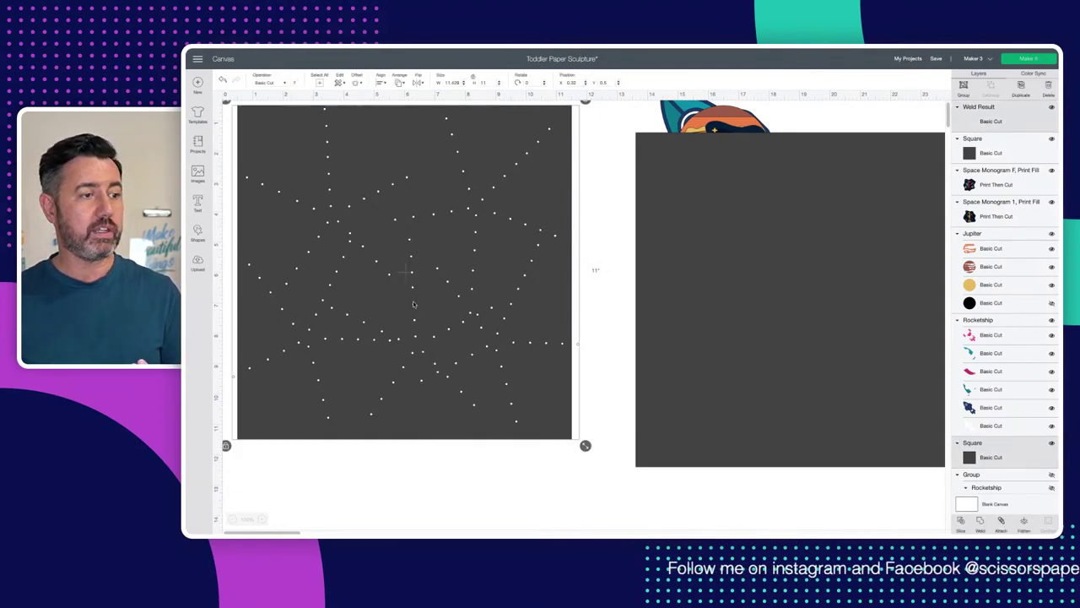
{"action": "left_click", "coordinate": [962, 522]}
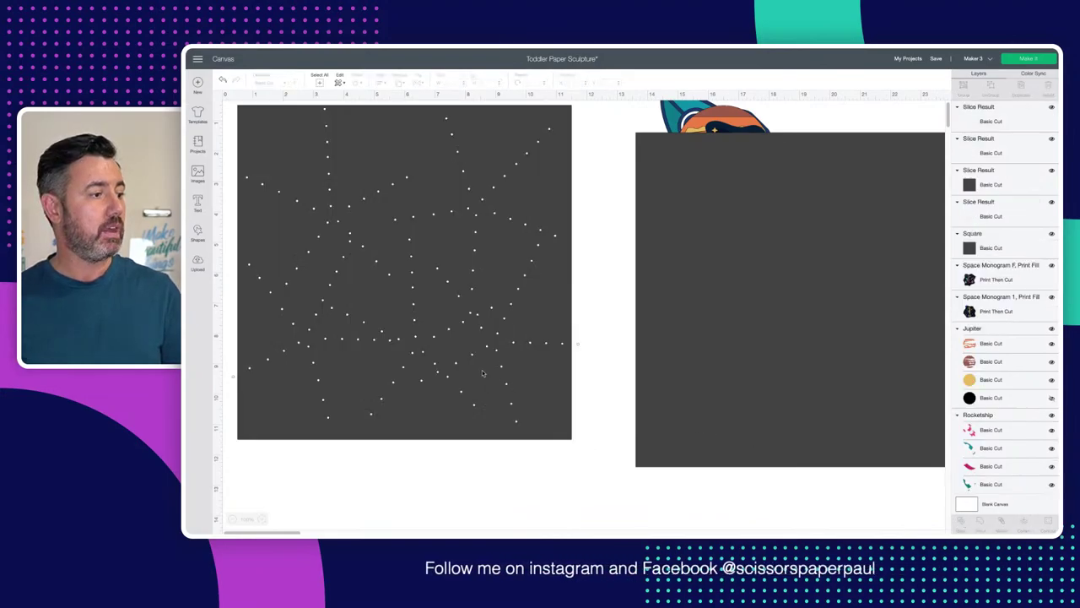
Step: Delete the dot pieces left over inside the square from the slice and set the perforated square near the canvas's upper left
{"action": "left_click", "coordinate": [503, 368]}
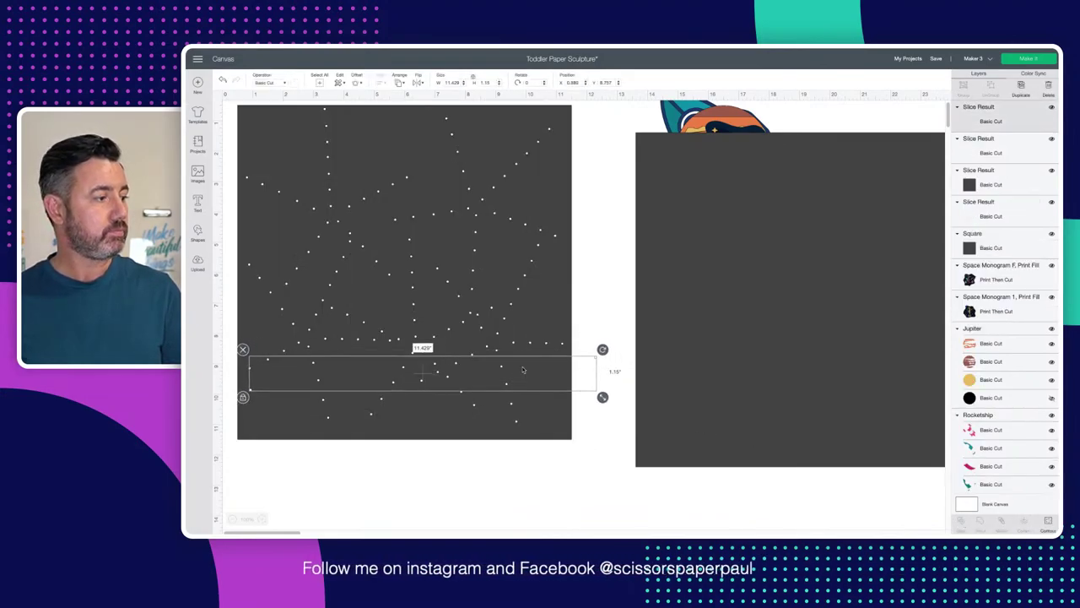
{"action": "left_click", "coordinate": [502, 330]}
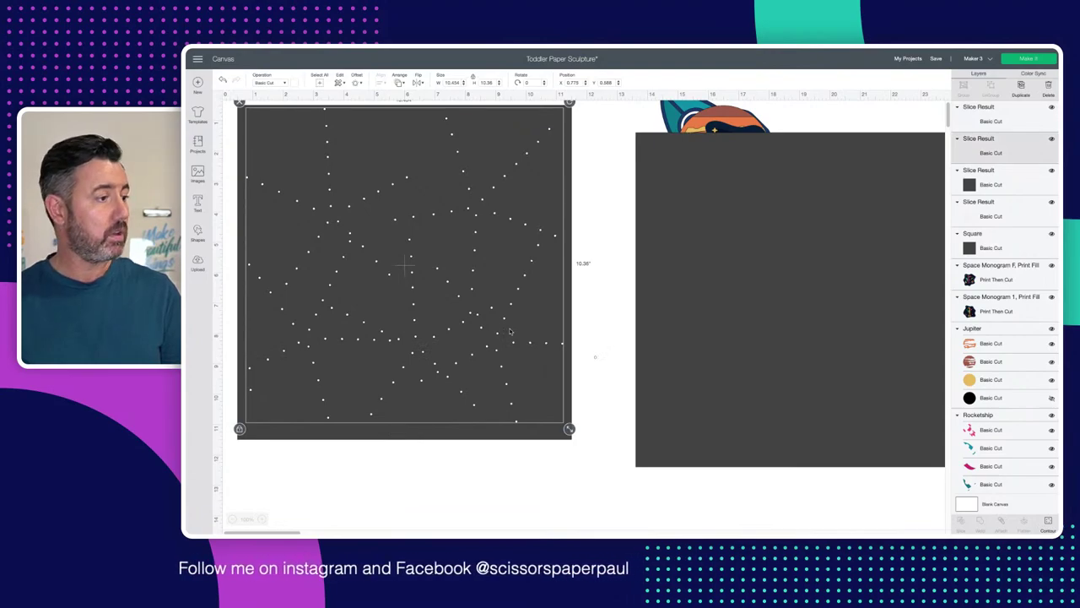
{"action": "key", "text": "Delete"}
{"action": "left_click_drag", "start_coordinate": [510, 331], "coordinate": [577, 405]}
{"action": "left_click", "coordinate": [463, 158]}
{"action": "key", "text": "Delete"}
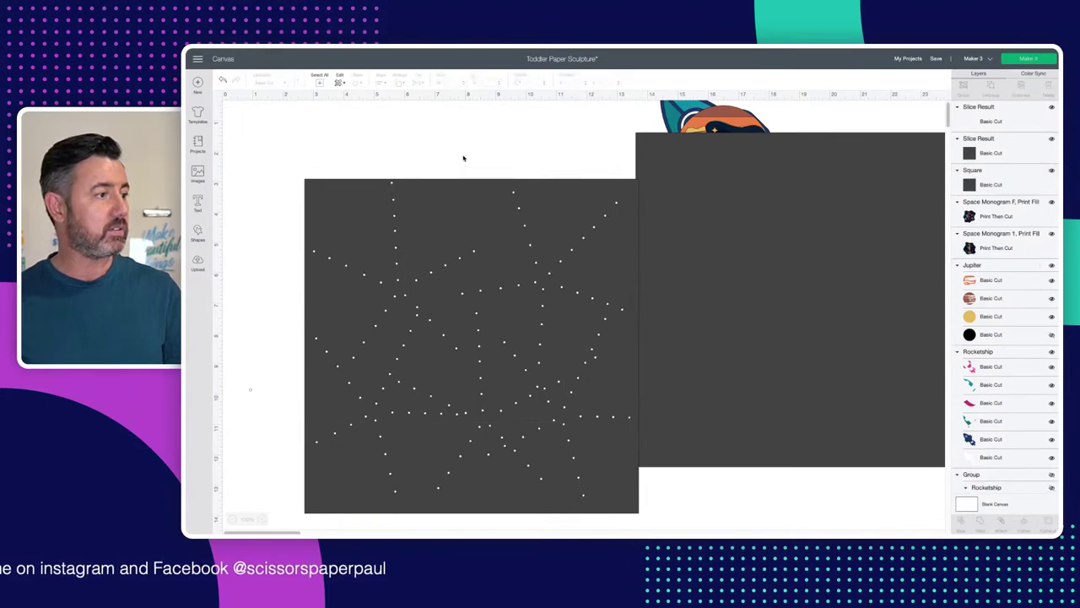
{"action": "left_click_drag", "start_coordinate": [487, 242], "coordinate": [432, 179]}
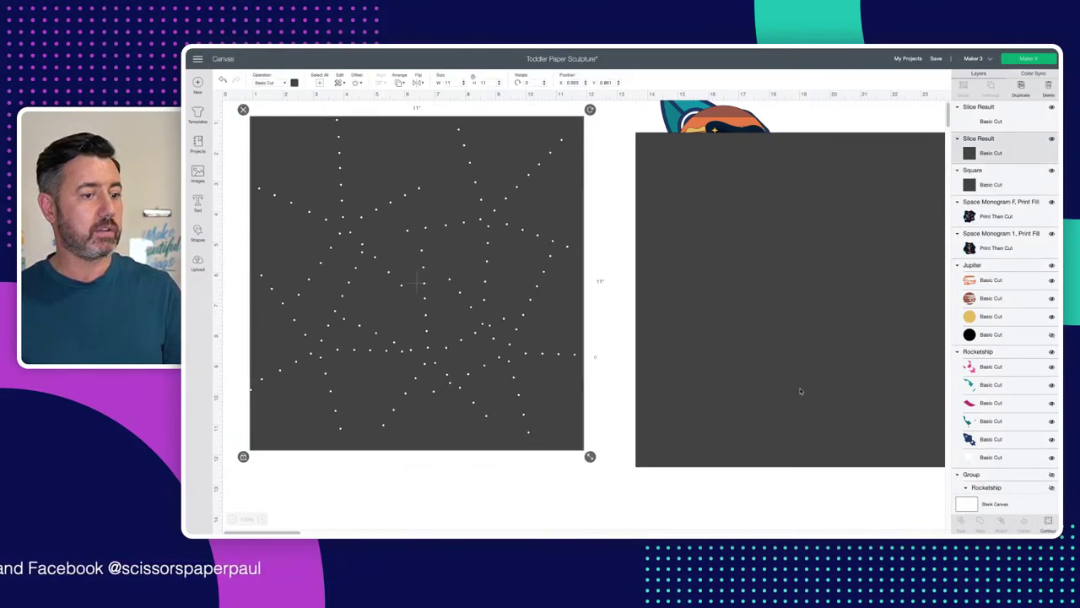
Step: Change the blank canvas colour to golden yellow so it shows through the star holes
{"action": "left_click", "coordinate": [412, 107]}
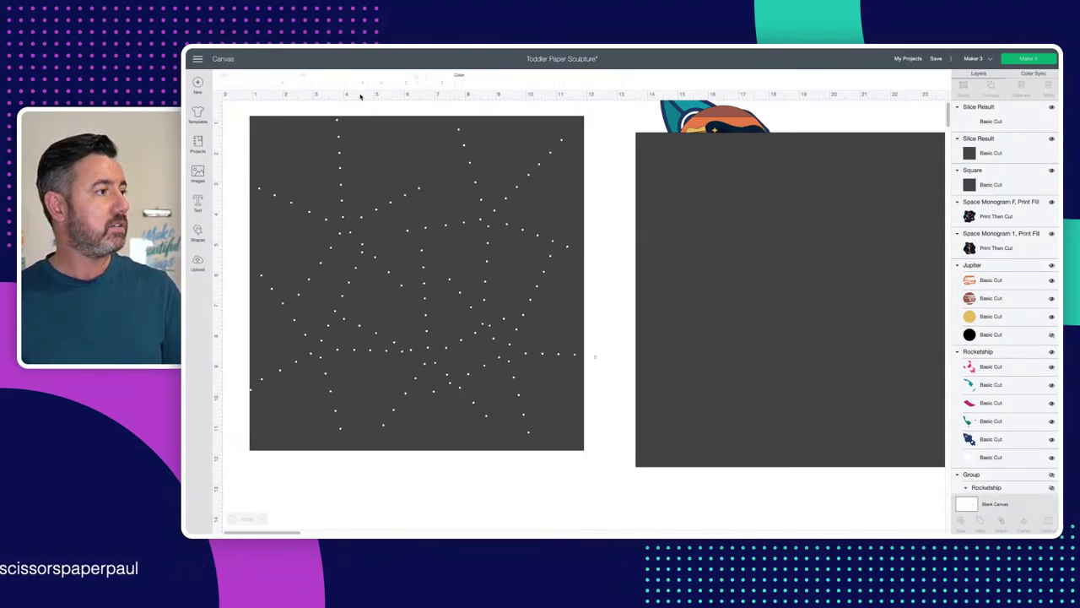
{"action": "left_click", "coordinate": [458, 86]}
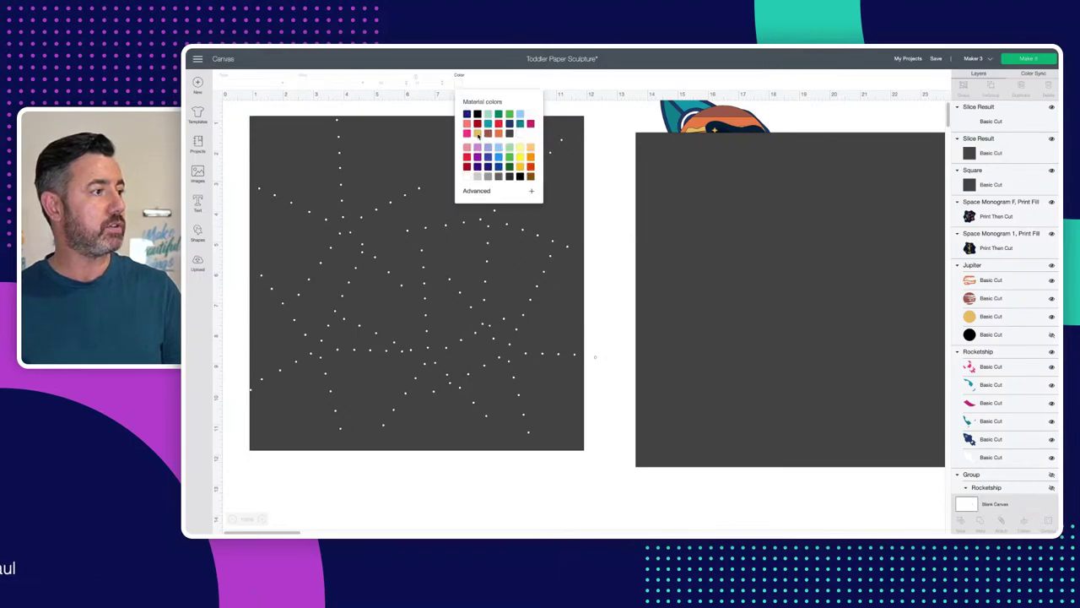
{"action": "left_click", "coordinate": [478, 133]}
Step: Send the star-perforated square to the back and line up the plain 11-inch square directly on top of it
{"action": "left_click", "coordinate": [408, 225]}
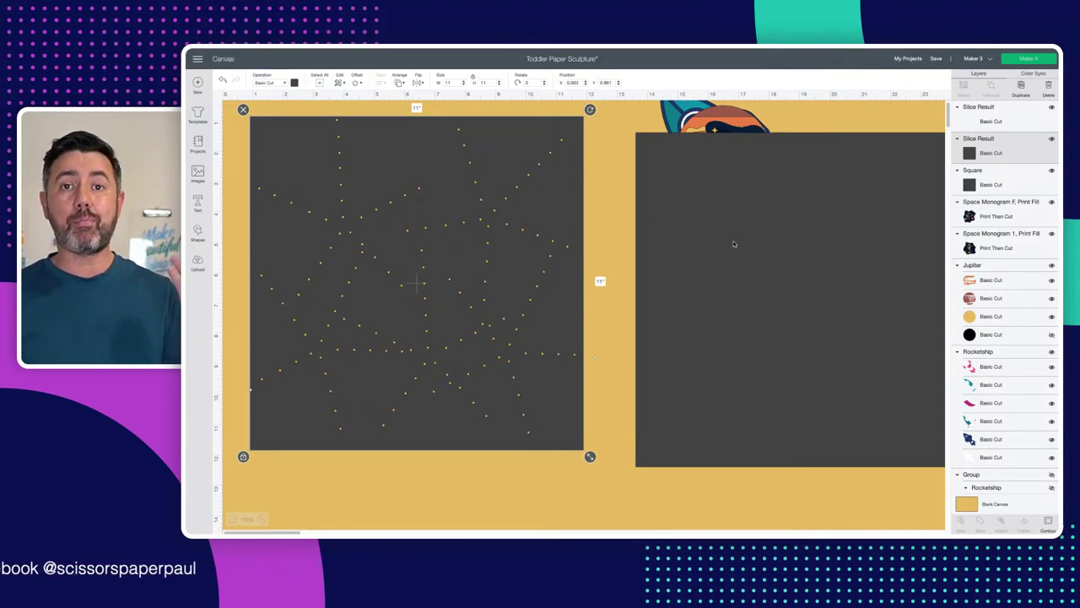
{"action": "left_click_drag", "start_coordinate": [758, 247], "coordinate": [384, 237]}
{"action": "right_click", "coordinate": [411, 205]}
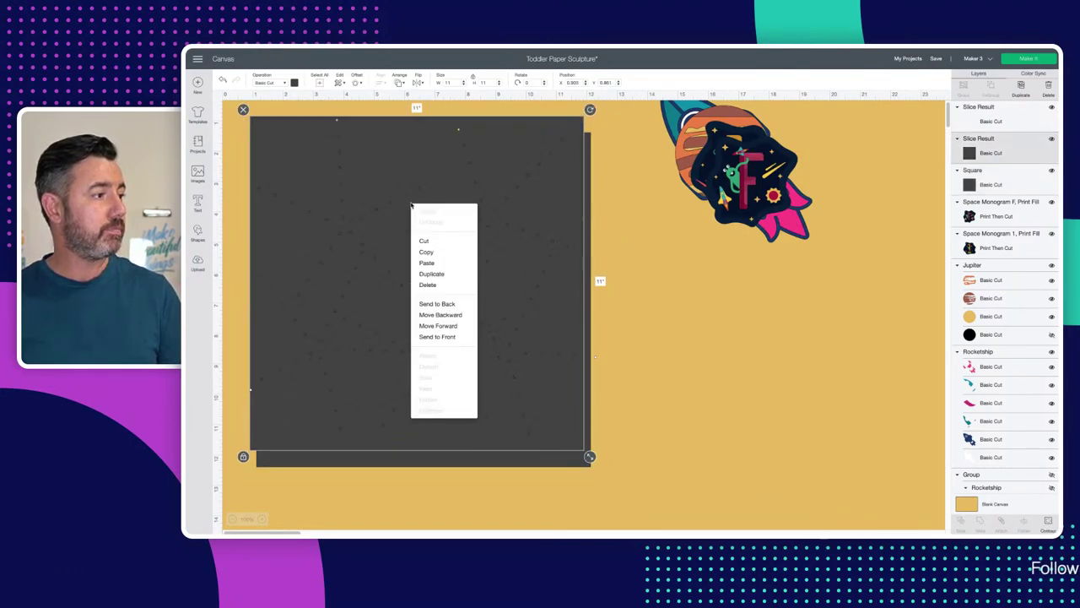
{"action": "left_click", "coordinate": [446, 304]}
{"action": "left_click_drag", "start_coordinate": [470, 271], "coordinate": [459, 252]}
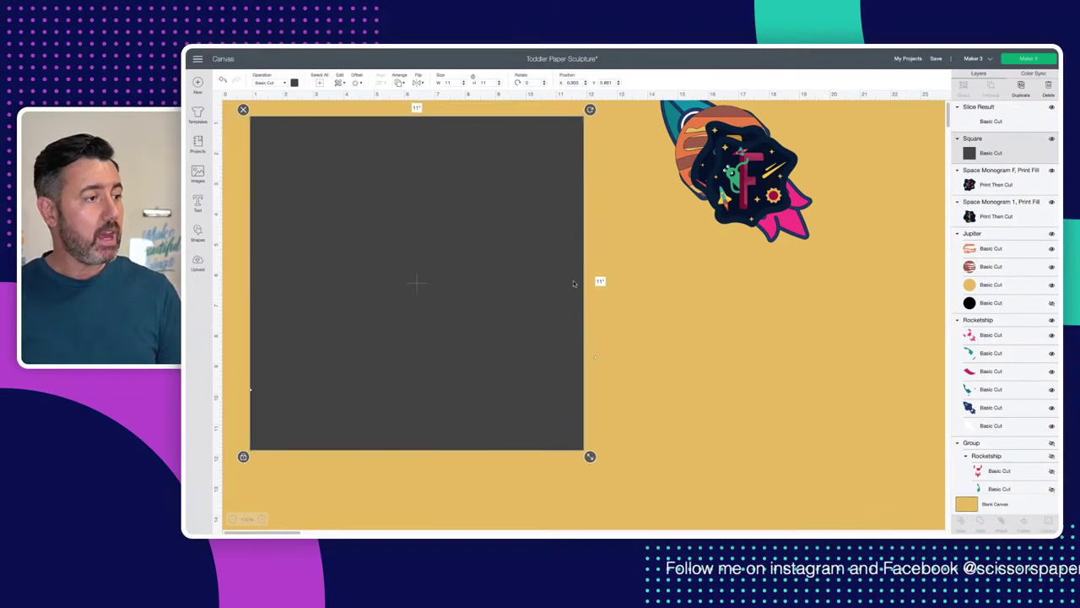
Step: Move the F monogram below Jupiter, then bring the number 1 monogram to the front and place it on the plain square
{"action": "left_click_drag", "start_coordinate": [760, 201], "coordinate": [734, 326]}
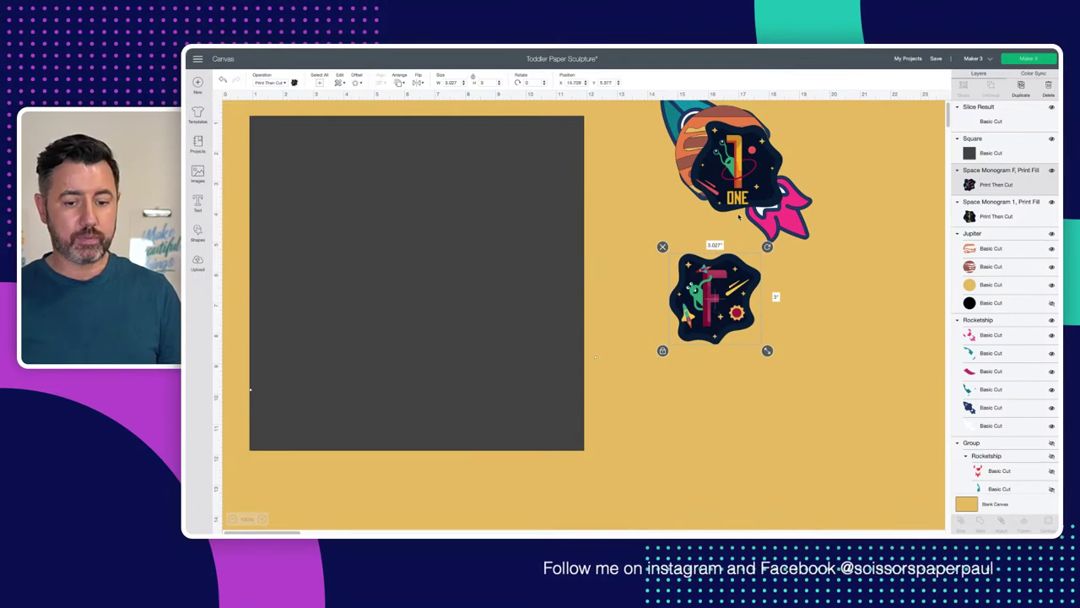
{"action": "left_click_drag", "start_coordinate": [737, 182], "coordinate": [628, 243]}
{"action": "right_click", "coordinate": [629, 245]}
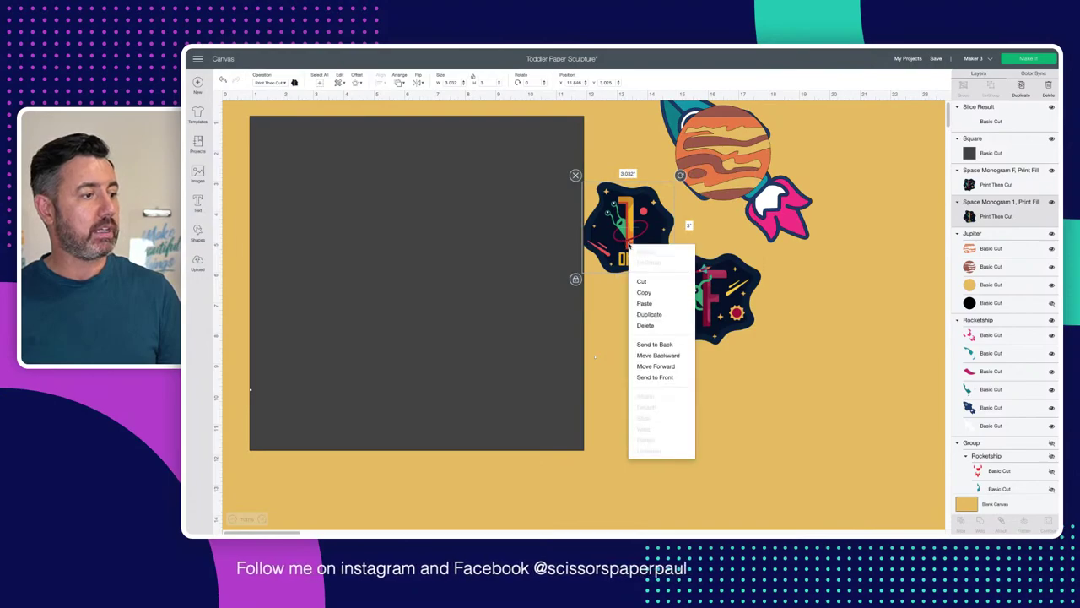
{"action": "left_click", "coordinate": [665, 377]}
{"action": "left_click_drag", "start_coordinate": [647, 247], "coordinate": [353, 200]}
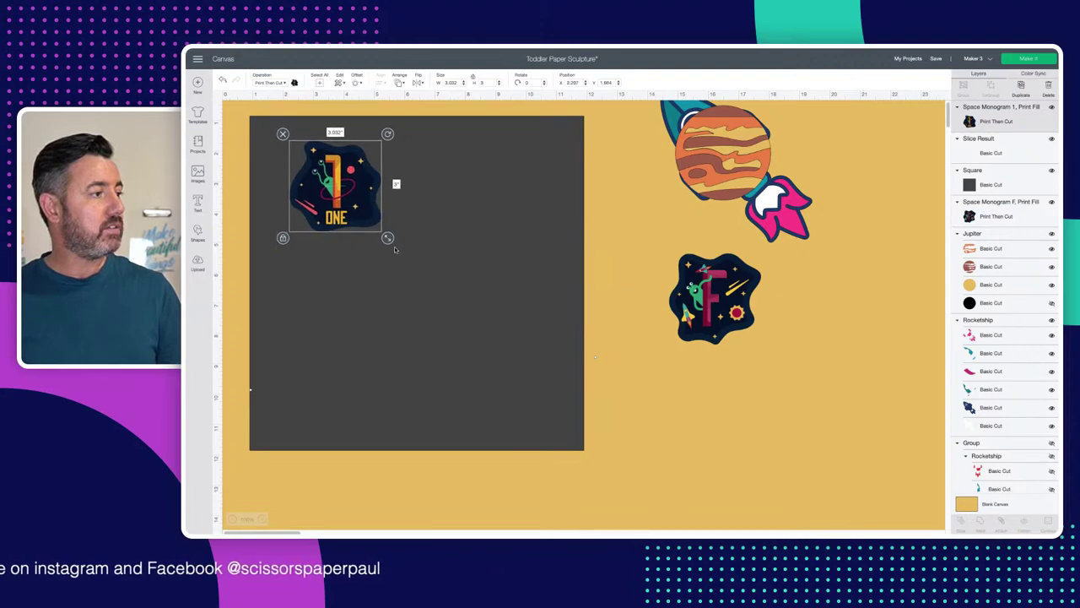
Step: Enlarge the number 1 monogram to about 9.94 inches wide and position it within the 11-inch square
{"action": "left_click_drag", "start_coordinate": [395, 238], "coordinate": [526, 386]}
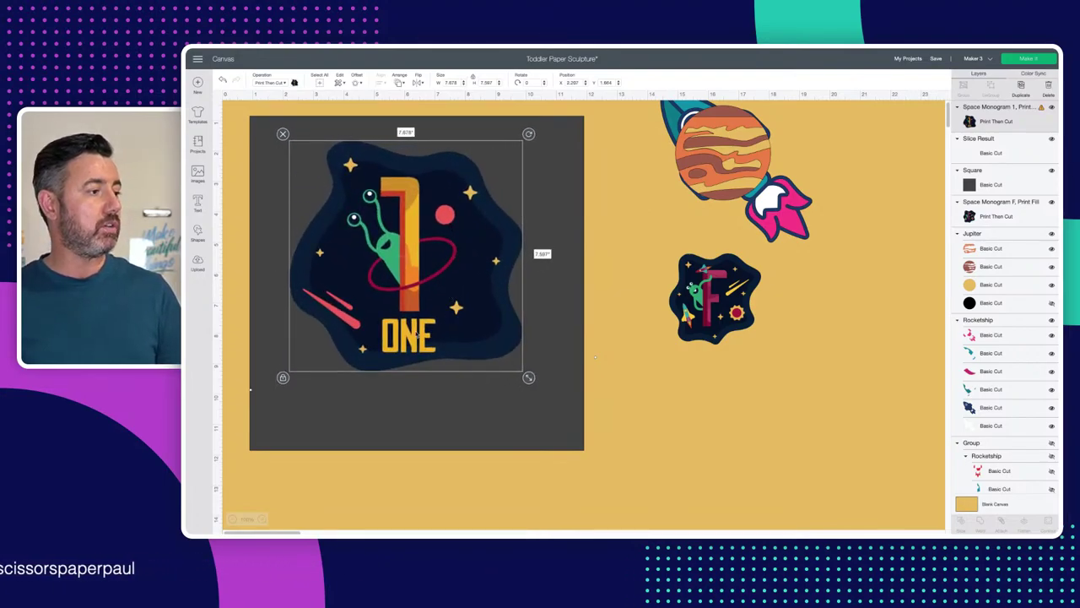
{"action": "left_click_drag", "start_coordinate": [412, 256], "coordinate": [412, 258]}
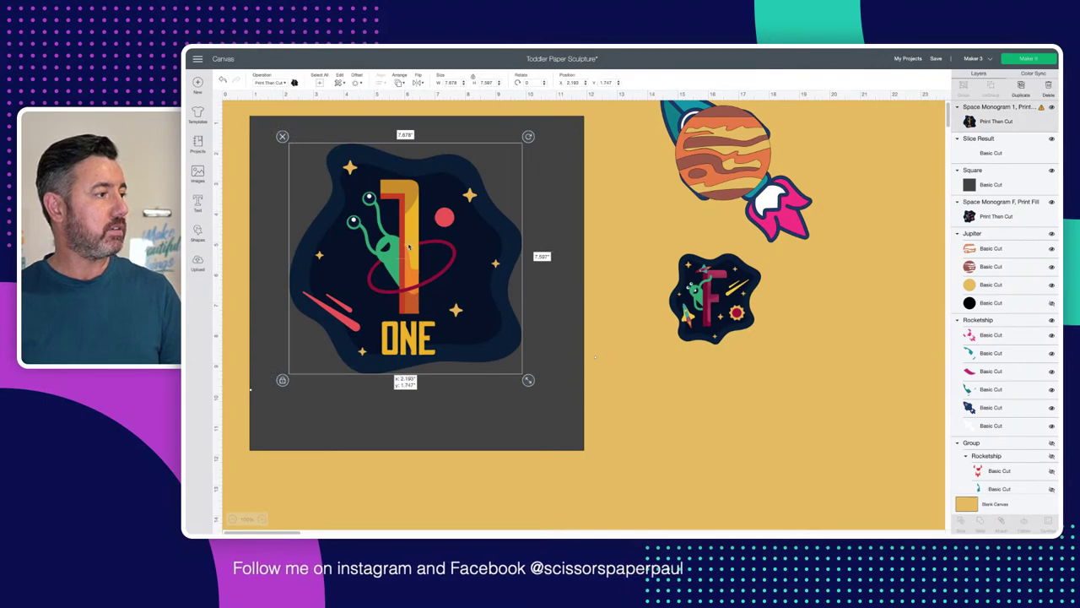
{"action": "left_click", "coordinate": [542, 349]}
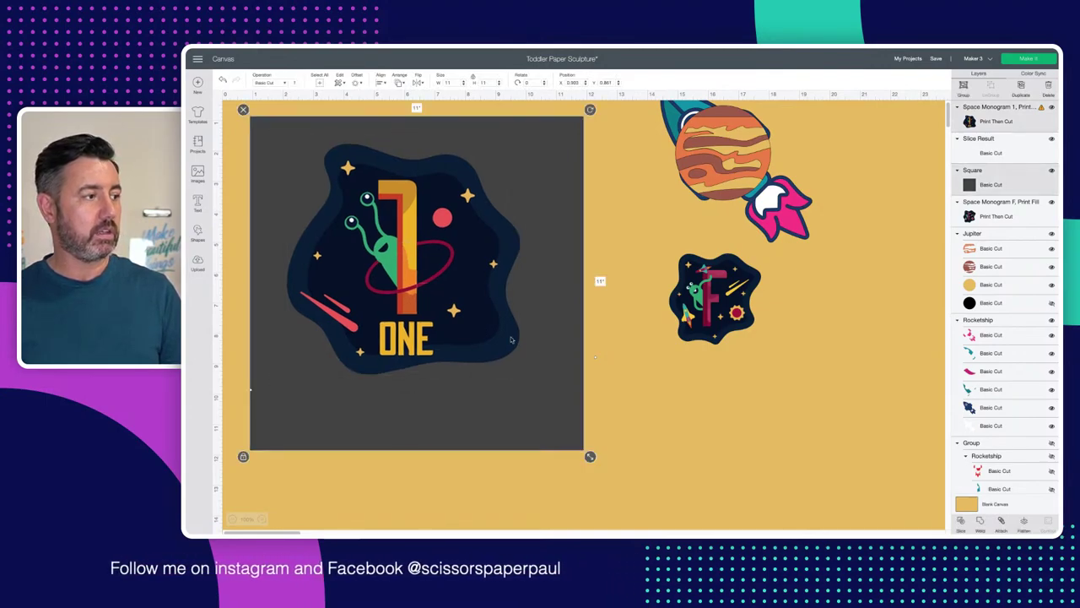
{"action": "key", "text": "Escape"}
{"action": "left_click", "coordinate": [498, 303]}
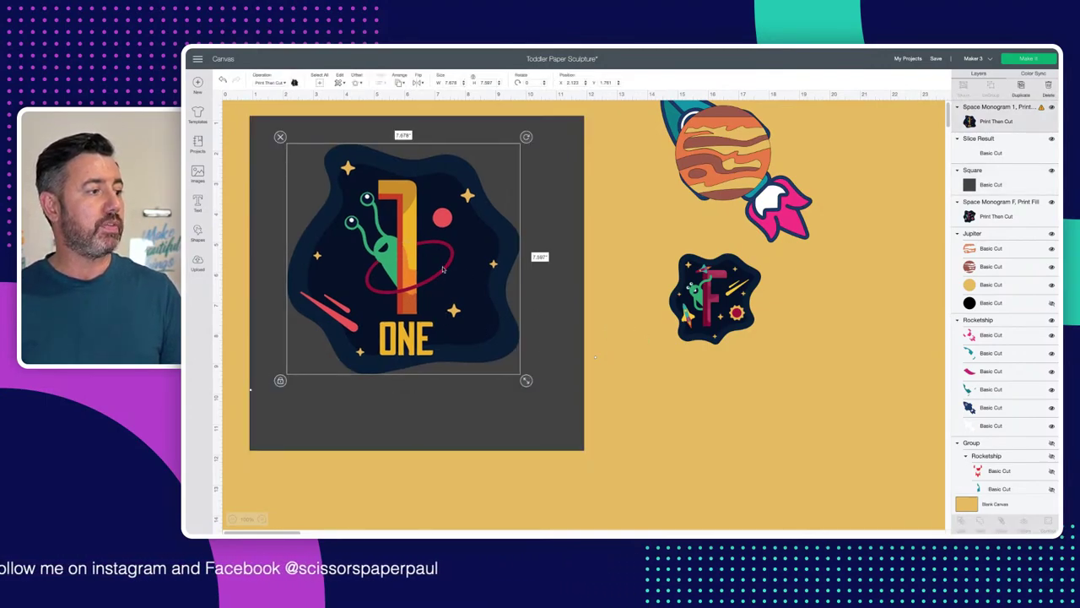
{"action": "left_click_drag", "start_coordinate": [566, 379], "coordinate": [511, 375]}
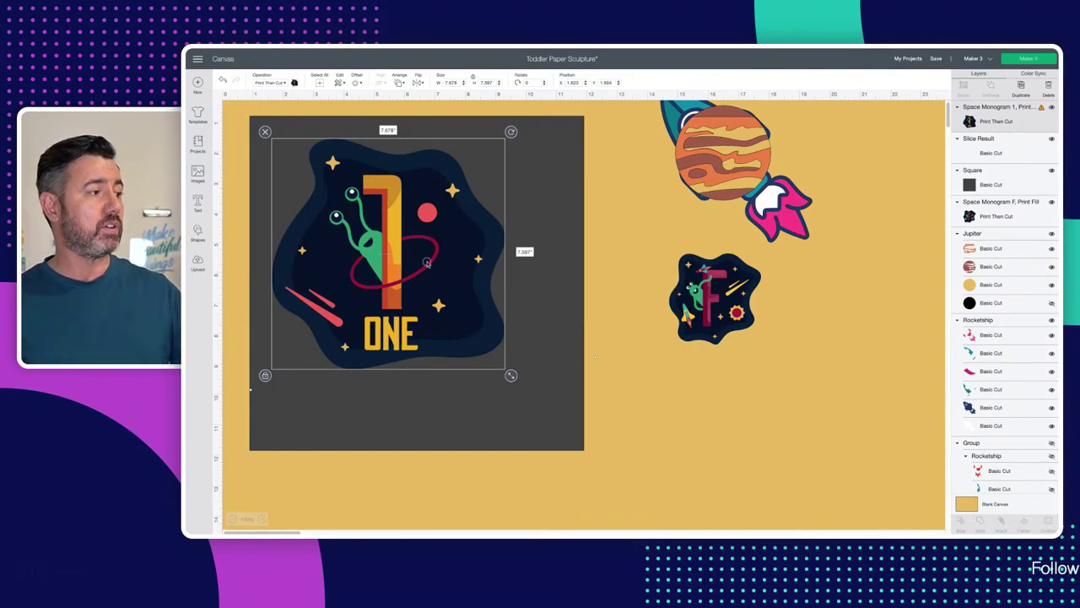
{"action": "left_click_drag", "start_coordinate": [426, 263], "coordinate": [416, 252]}
{"action": "left_click_drag", "start_coordinate": [500, 363], "coordinate": [570, 432]}
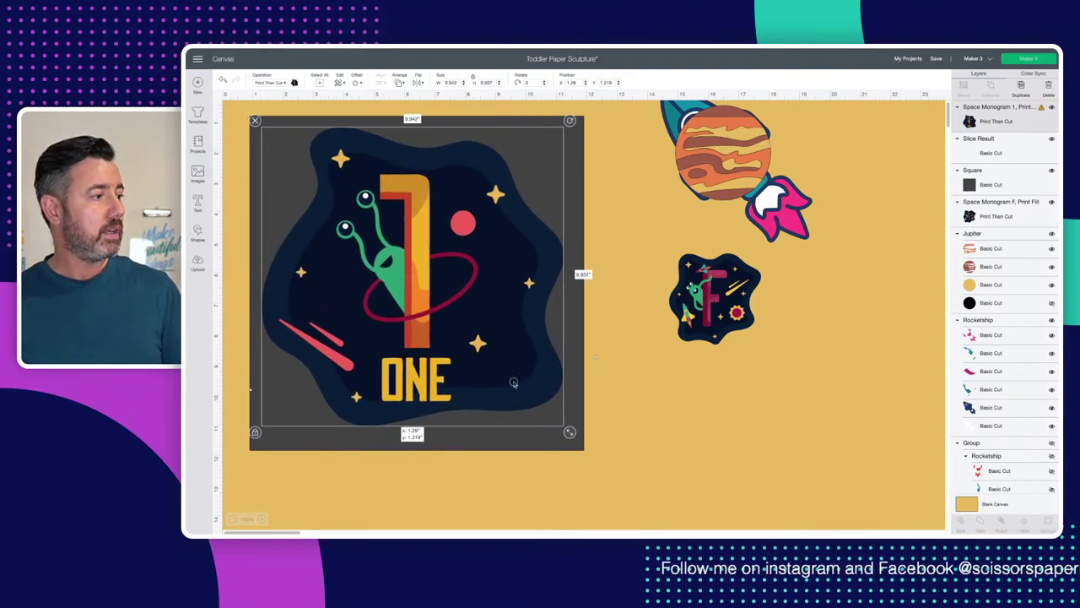
{"action": "left_click_drag", "start_coordinate": [508, 378], "coordinate": [517, 390]}
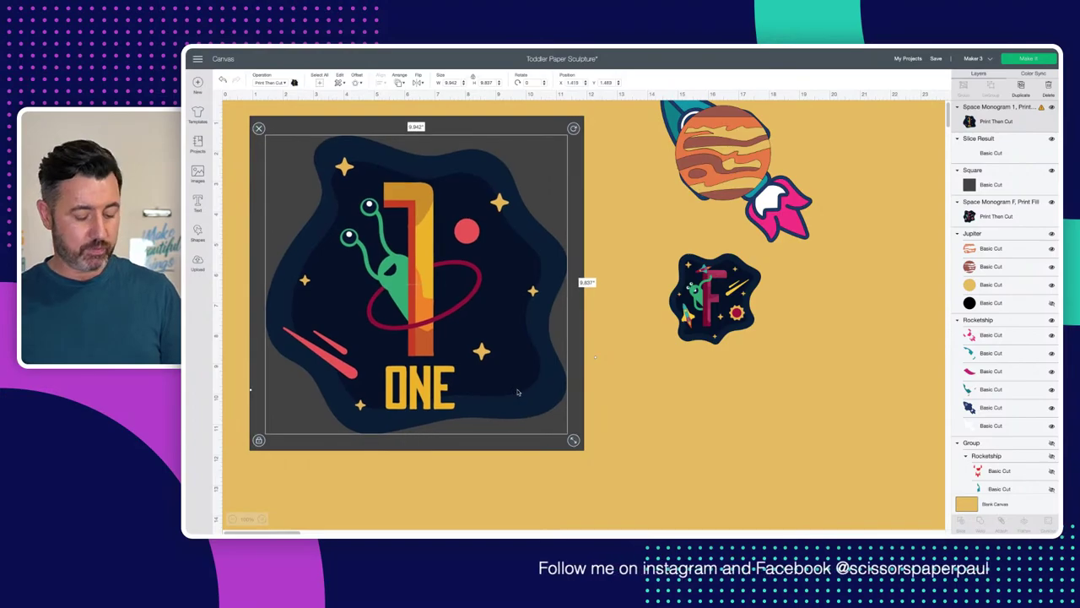
Step: Centre the number 1 monogram on the 11-inch square and slice its outline out of the square
{"action": "left_click", "coordinate": [578, 389]}
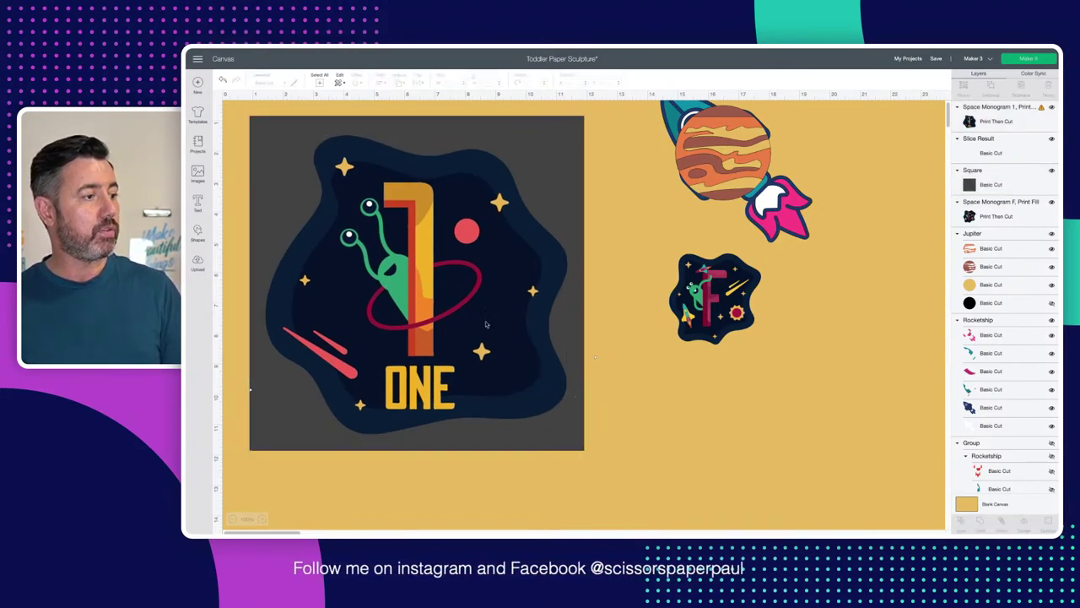
{"action": "left_click", "coordinate": [547, 353]}
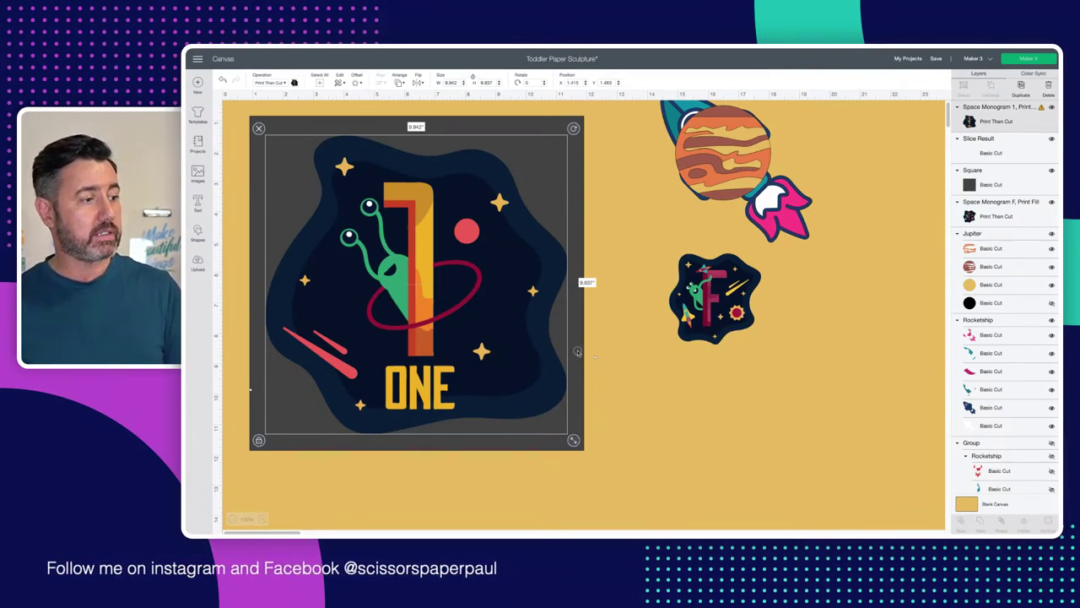
{"action": "left_click", "coordinate": [578, 353]}
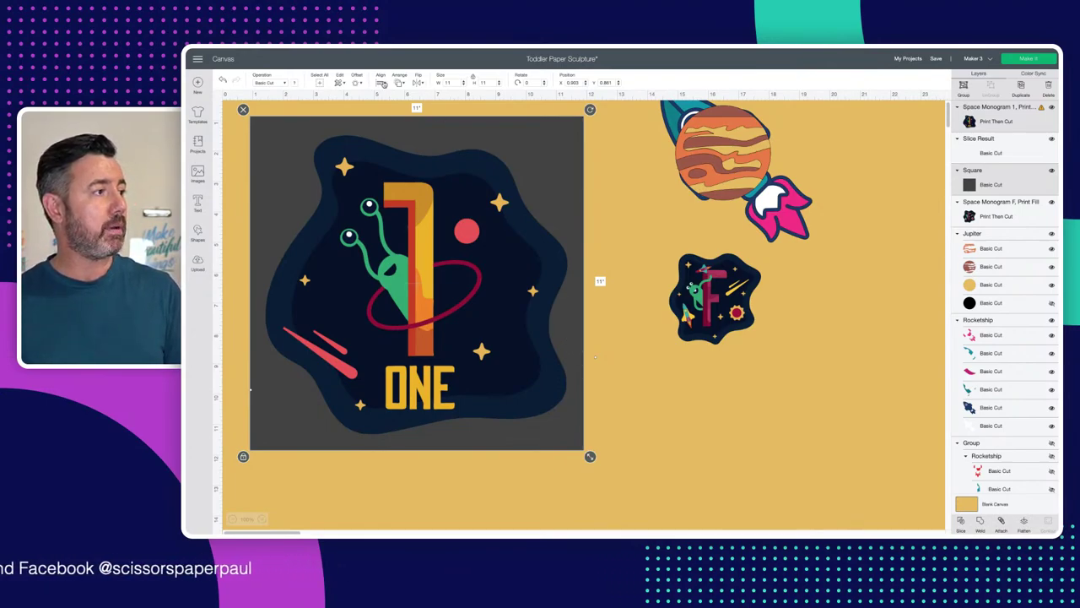
{"action": "left_click", "coordinate": [382, 84]}
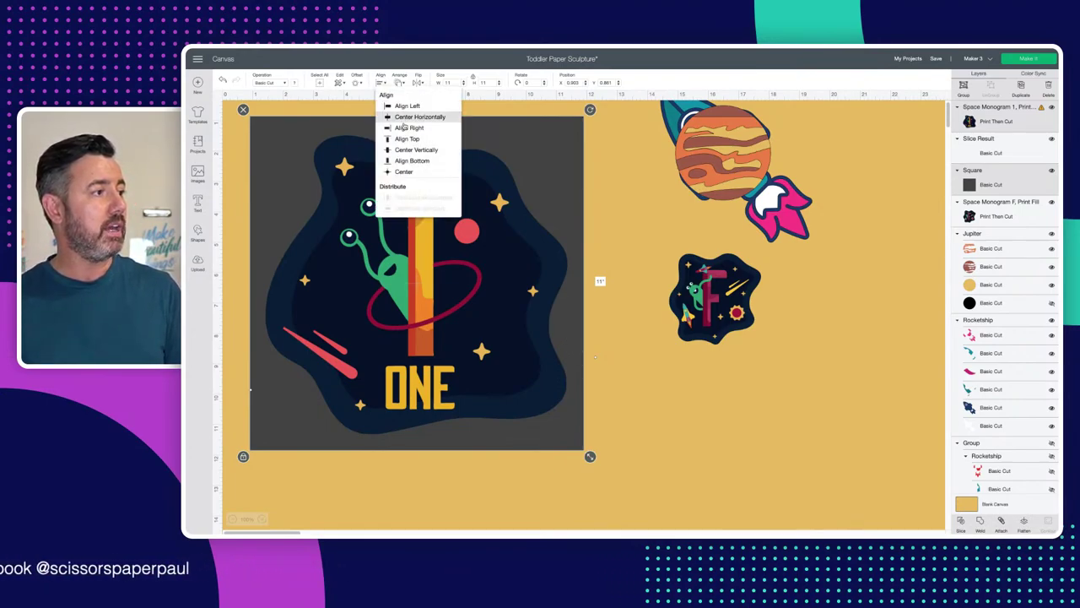
{"action": "left_click", "coordinate": [413, 172]}
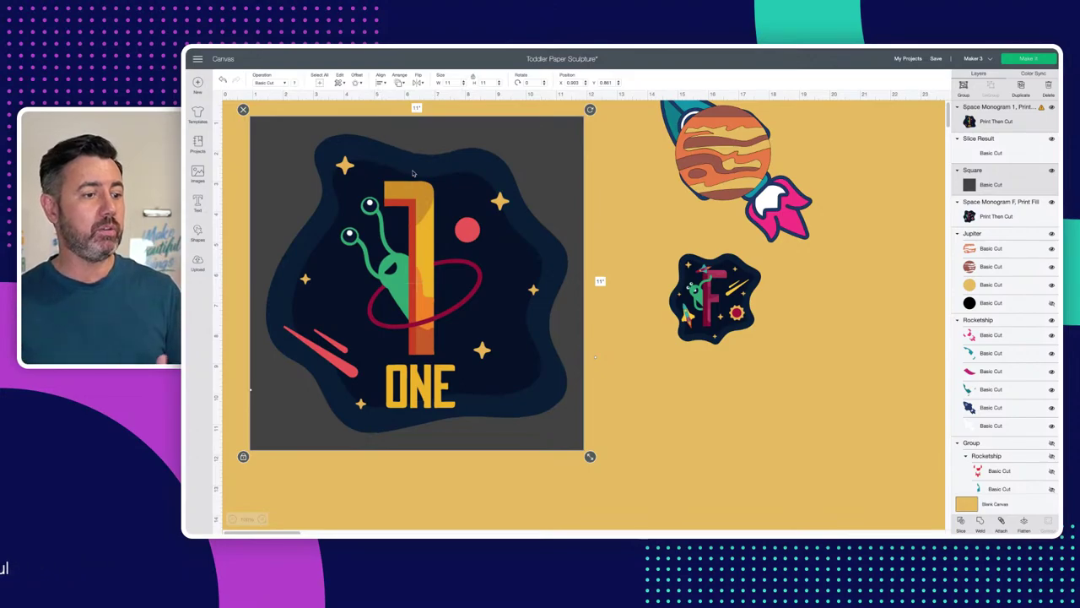
{"action": "left_click", "coordinate": [961, 523]}
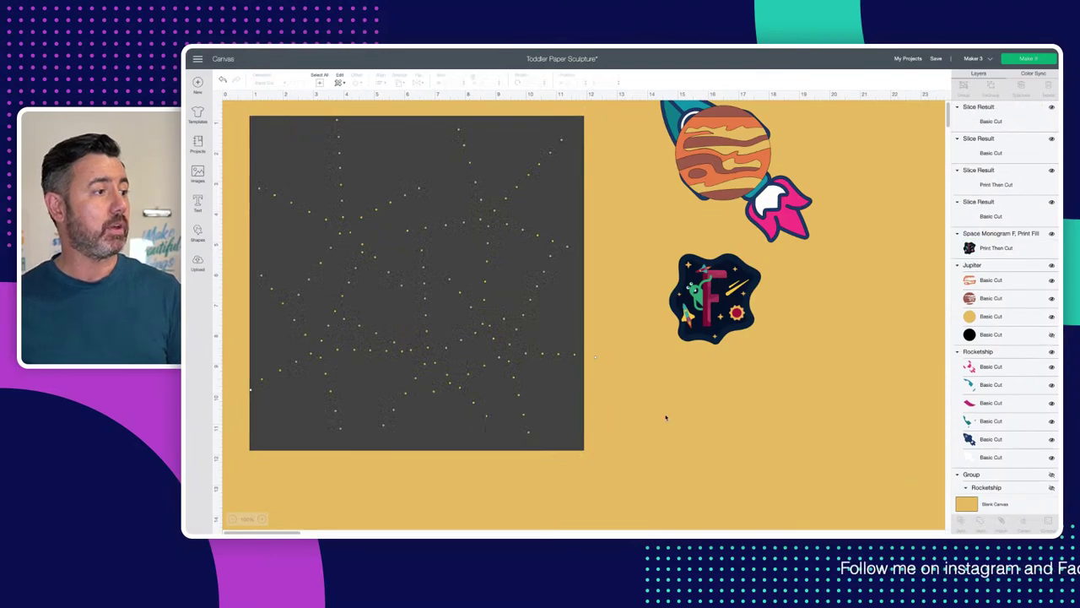
Step: Move the wavy-edged square frame aside and delete the dark cut-out piece and the sliced number 1 monogram
{"action": "left_click_drag", "start_coordinate": [479, 343], "coordinate": [478, 374]}
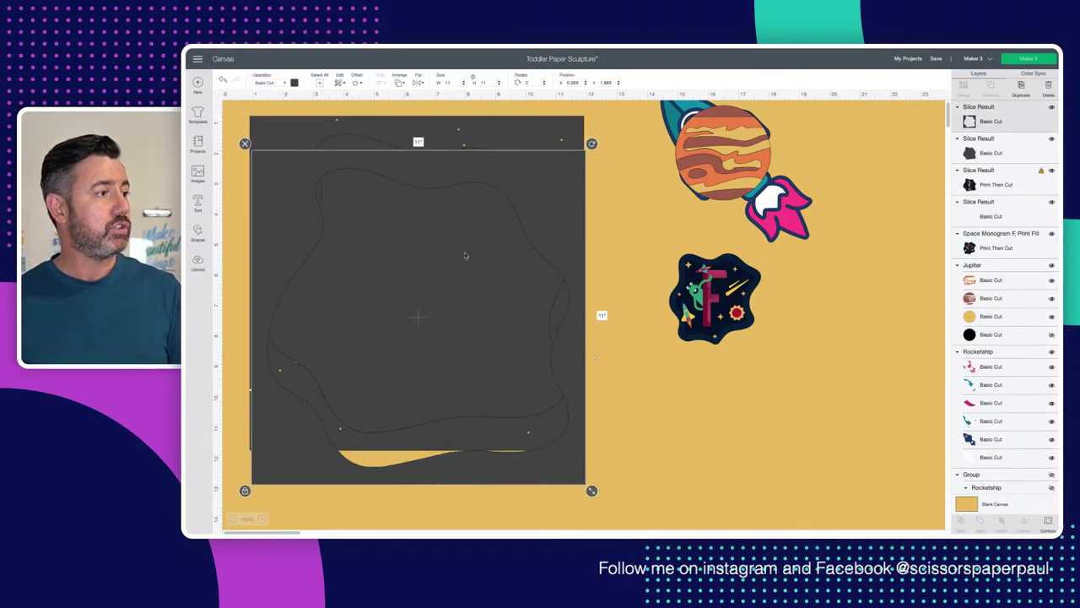
{"action": "left_click", "coordinate": [369, 148]}
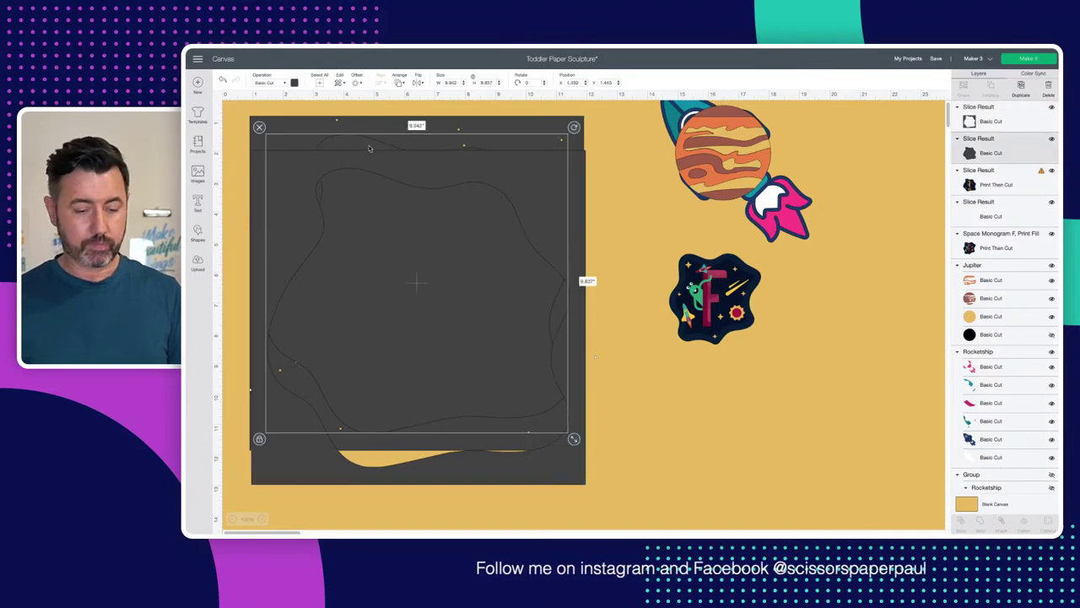
{"action": "key", "text": "Delete"}
{"action": "left_click_drag", "start_coordinate": [396, 272], "coordinate": [613, 262]}
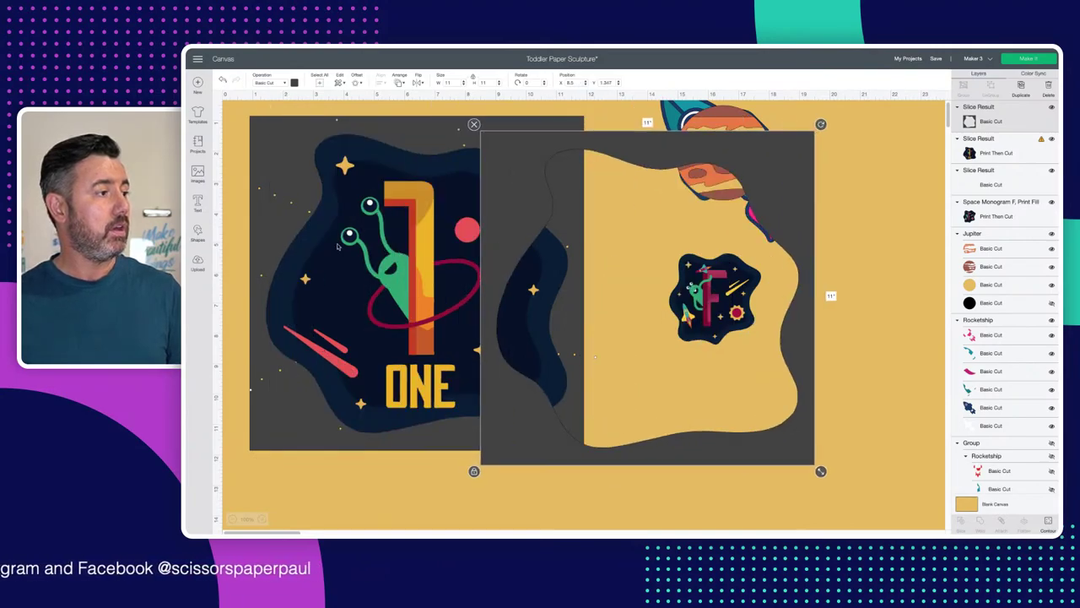
{"action": "left_click", "coordinate": [343, 254]}
{"action": "key", "text": "Delete"}
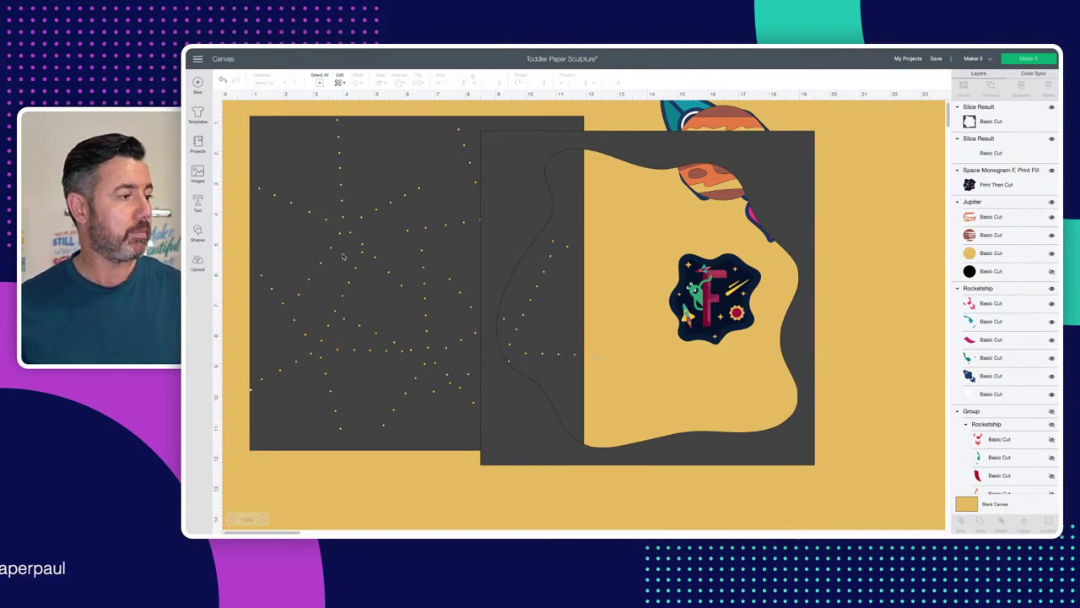
Step: Place the wavy-edged square frame over the starry square and recolour it white
{"action": "left_click_drag", "start_coordinate": [505, 211], "coordinate": [274, 195]}
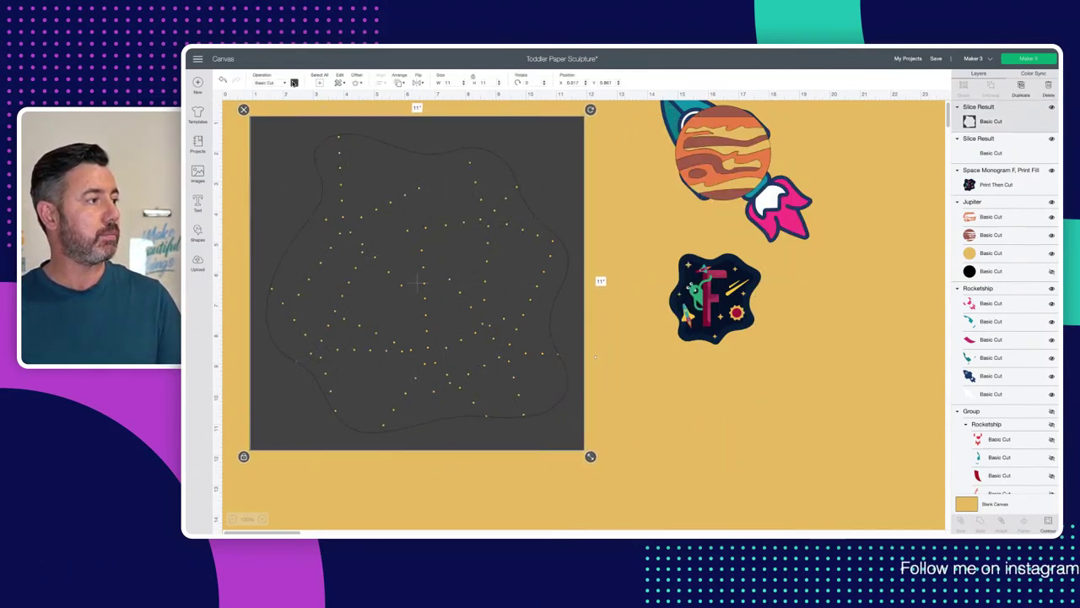
{"action": "left_click", "coordinate": [294, 81]}
{"action": "left_click", "coordinate": [305, 131]}
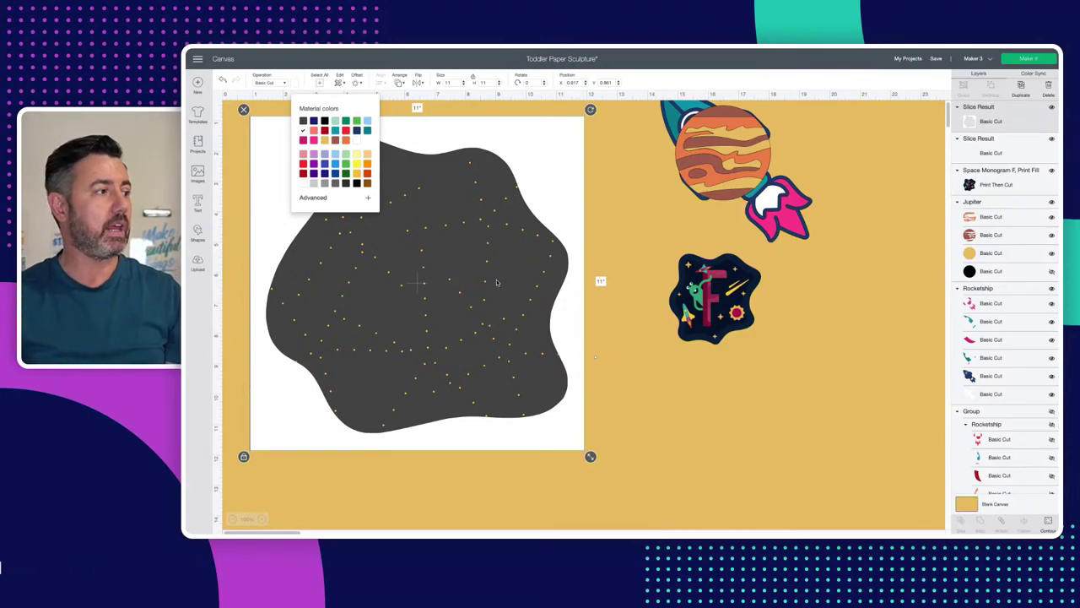
{"action": "left_click", "coordinate": [554, 190]}
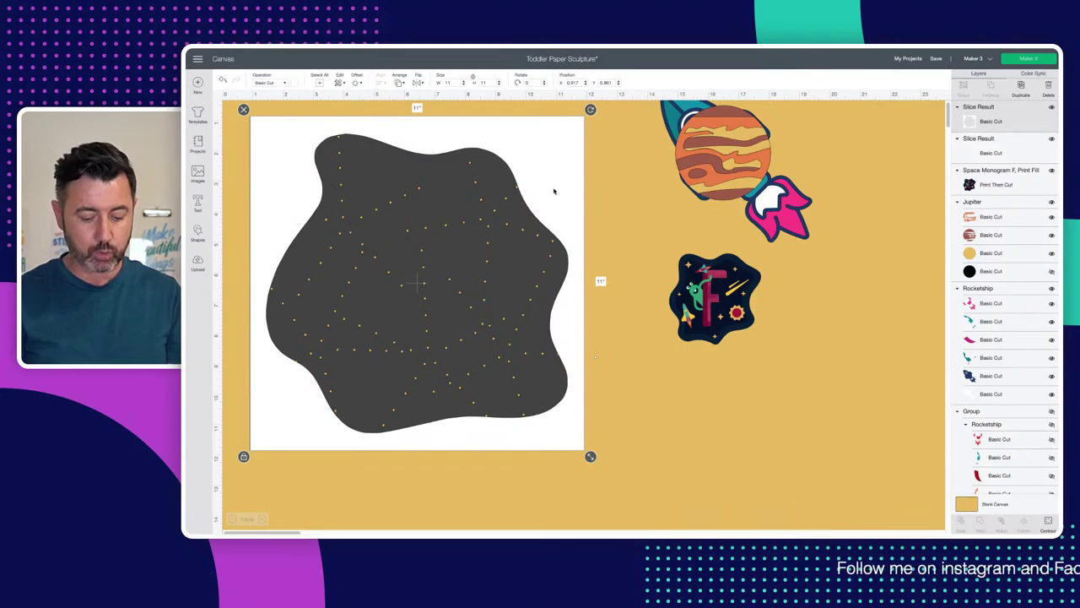
Step: Duplicate the white wavy frame and hide all contours of the copy to make it a solid square
{"action": "key", "text": "ctrl+d"}
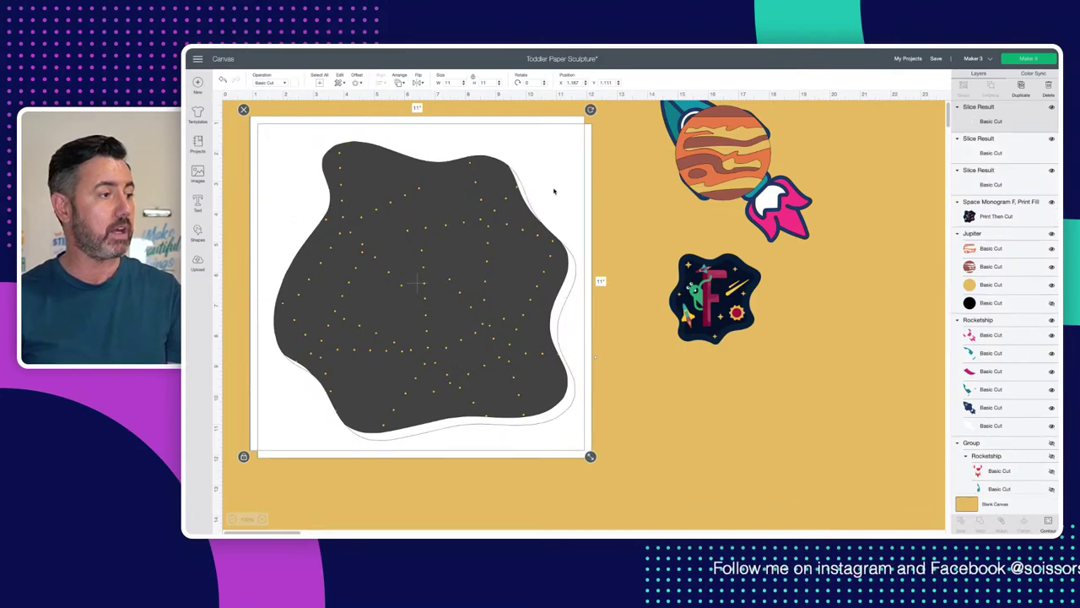
{"action": "left_click_drag", "start_coordinate": [554, 190], "coordinate": [577, 193]}
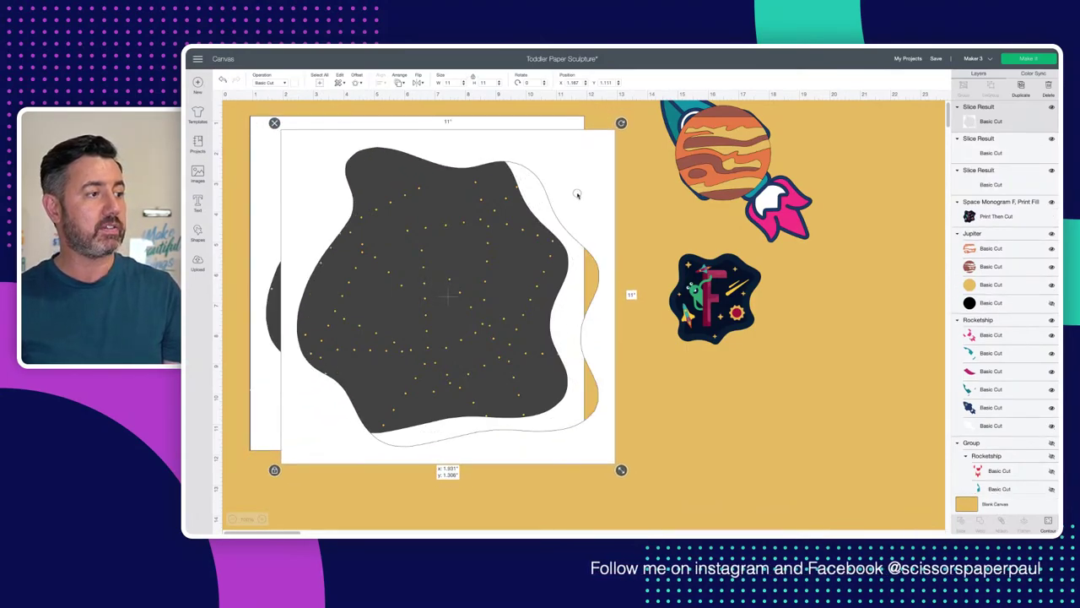
{"action": "left_click", "coordinate": [1048, 523]}
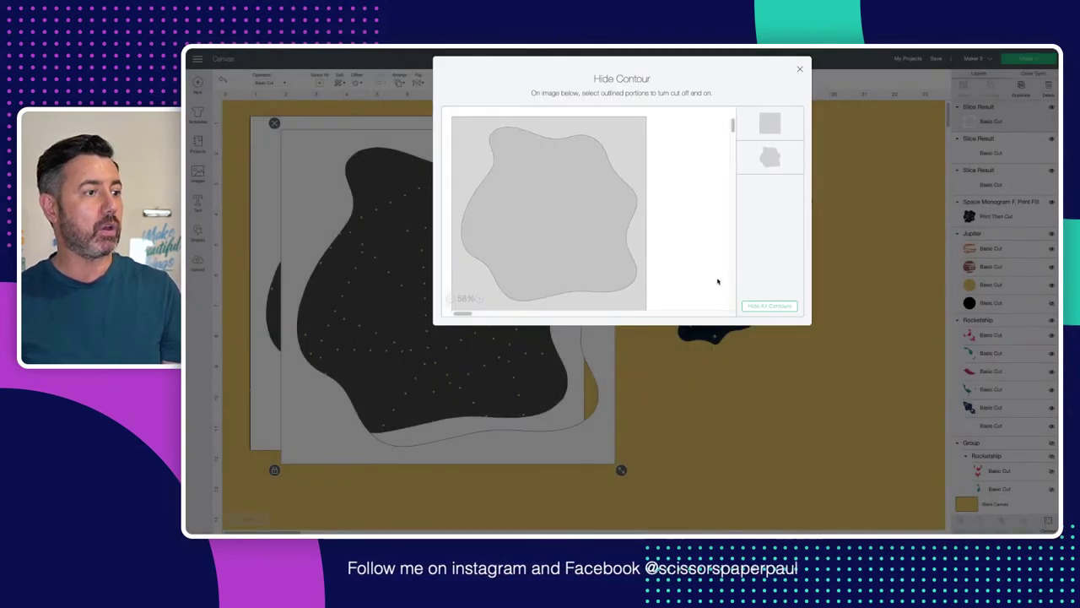
{"action": "left_click", "coordinate": [770, 307]}
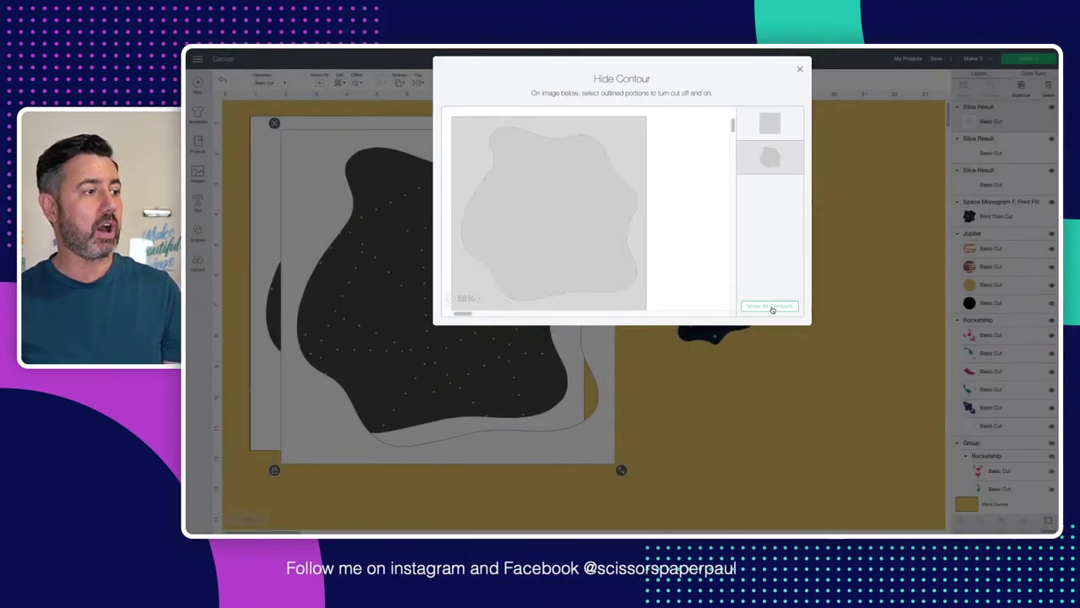
{"action": "left_click", "coordinate": [800, 68]}
Step: Centre the solid white square on the wavy frame and move it one layer backward
{"action": "left_click_drag", "start_coordinate": [550, 201], "coordinate": [517, 198]}
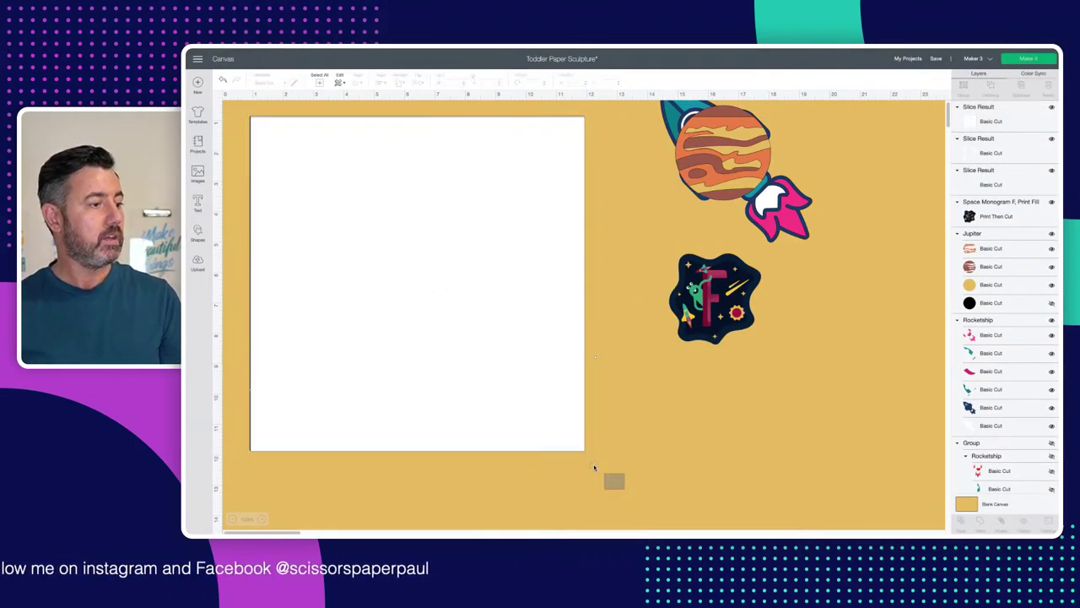
{"action": "left_click_drag", "start_coordinate": [593, 465], "coordinate": [486, 101]}
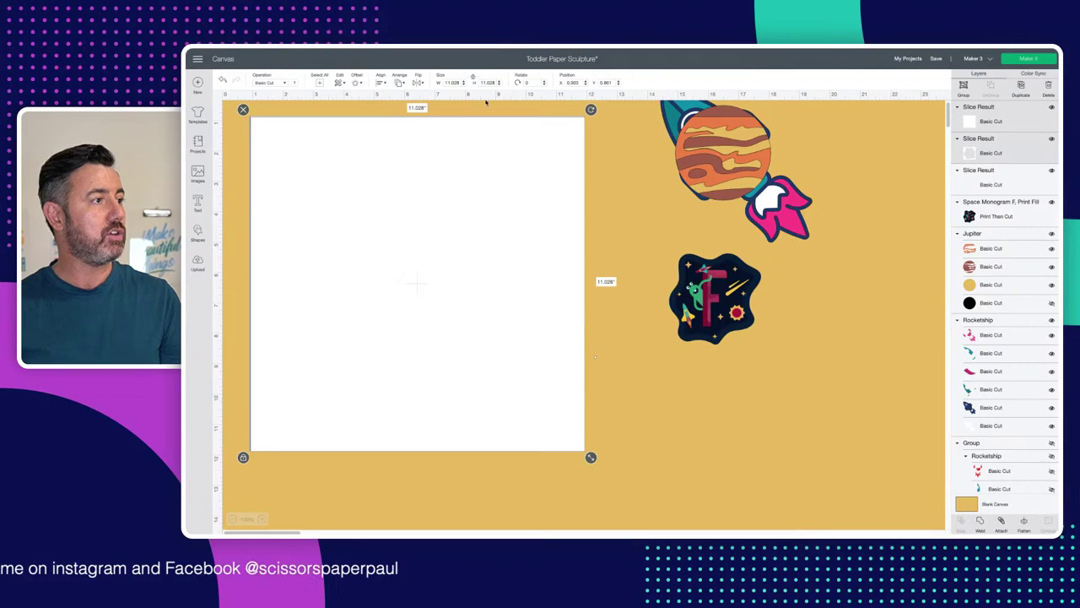
{"action": "left_click", "coordinate": [381, 82]}
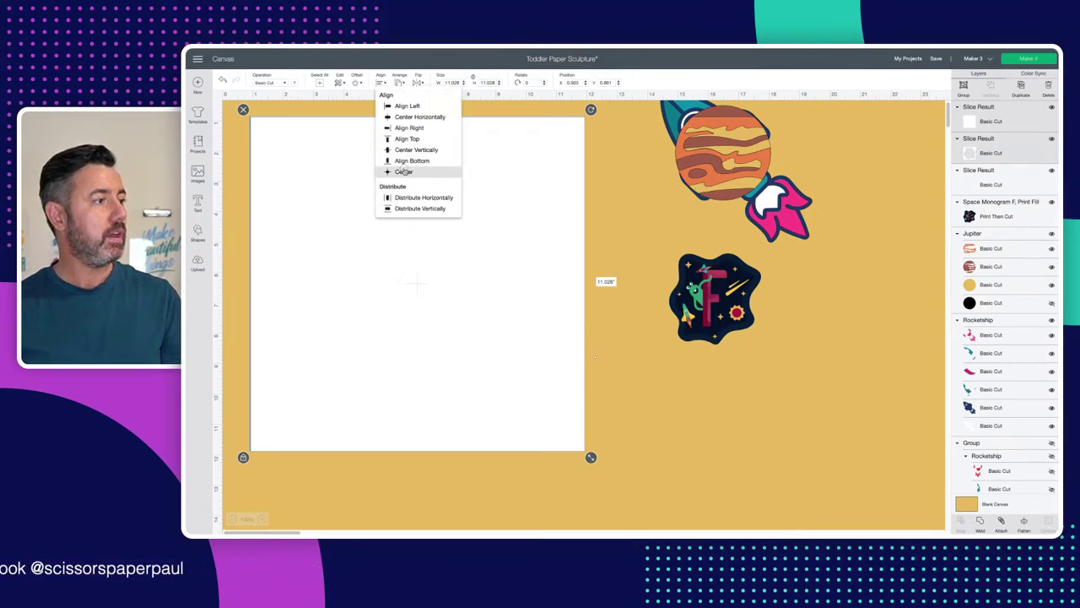
{"action": "left_click", "coordinate": [403, 171]}
{"action": "left_click", "coordinate": [615, 277]}
{"action": "left_click", "coordinate": [453, 231]}
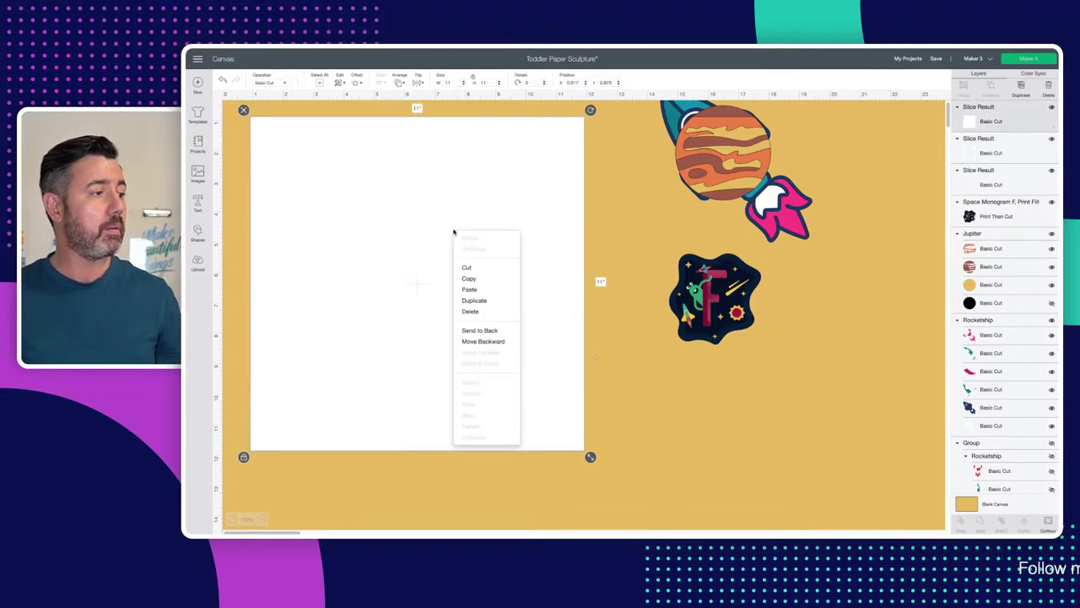
{"action": "left_click", "coordinate": [480, 341]}
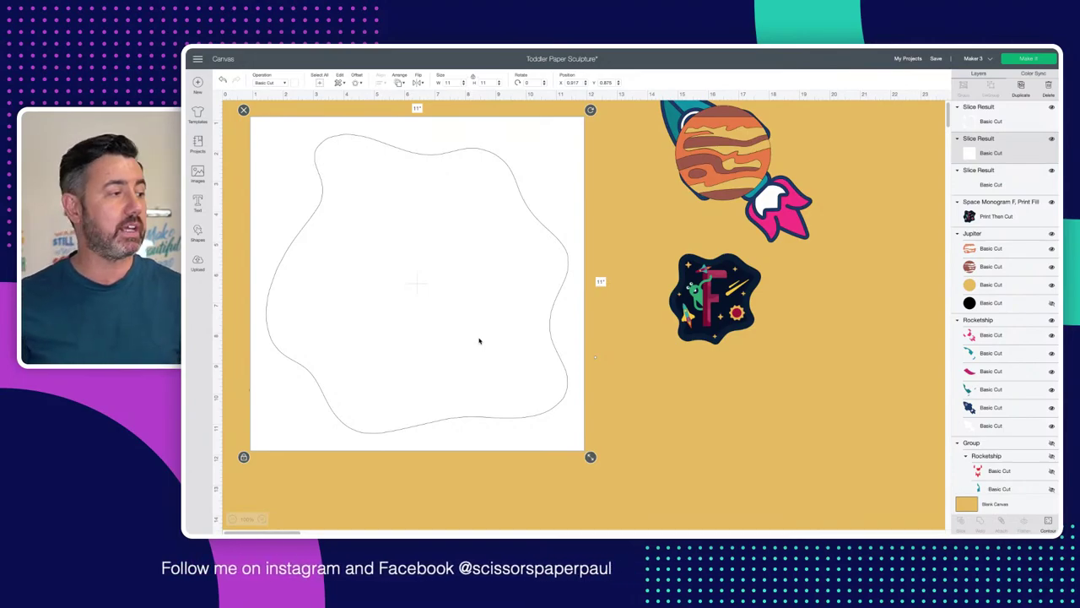
Step: Bring the F monogram to the front and place it on the white square
{"action": "mouse_move", "coordinate": [696, 304]}
{"action": "left_mouse_down"}
{"action": "mouse_move", "coordinate": [594, 306]}
{"action": "mouse_move", "coordinate": [464, 270]}
{"action": "mouse_move", "coordinate": [684, 305]}
{"action": "left_mouse_up"}
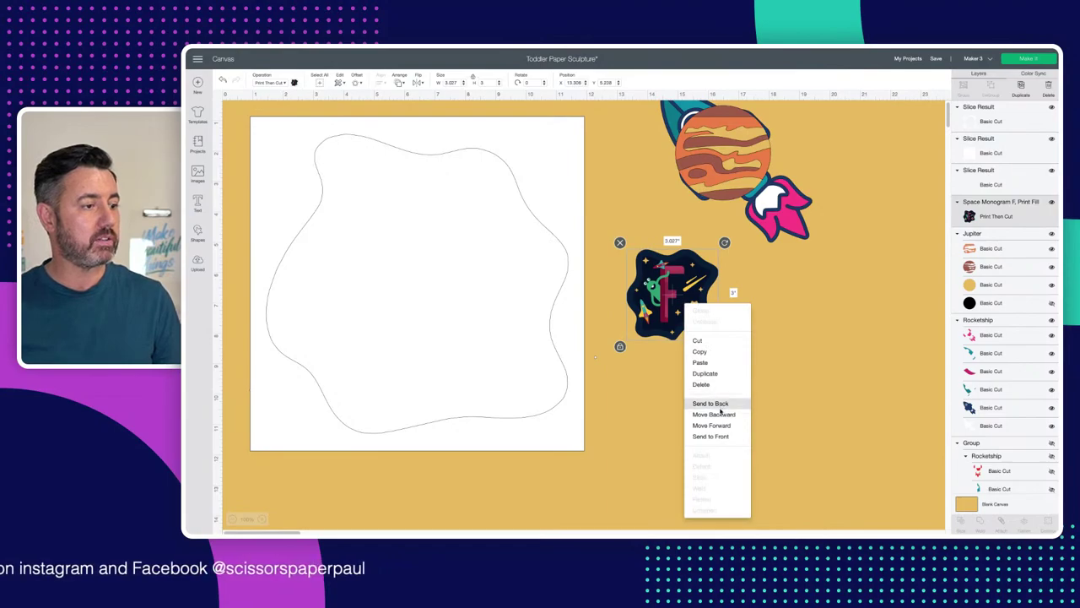
{"action": "left_click", "coordinate": [710, 435]}
{"action": "left_click_drag", "start_coordinate": [649, 261], "coordinate": [385, 199]}
Step: Enlarge the F monogram to about 7.38 inches wide and position it inside the frame's wavy outline
{"action": "left_click_drag", "start_coordinate": [433, 268], "coordinate": [497, 381]}
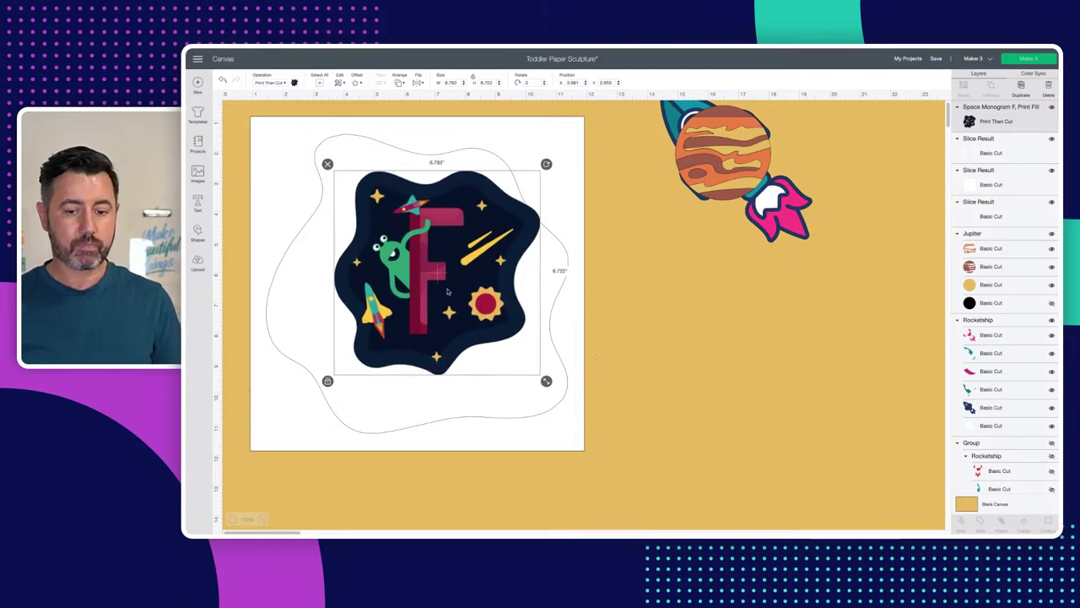
{"action": "left_click_drag", "start_coordinate": [434, 306], "coordinate": [408, 320]}
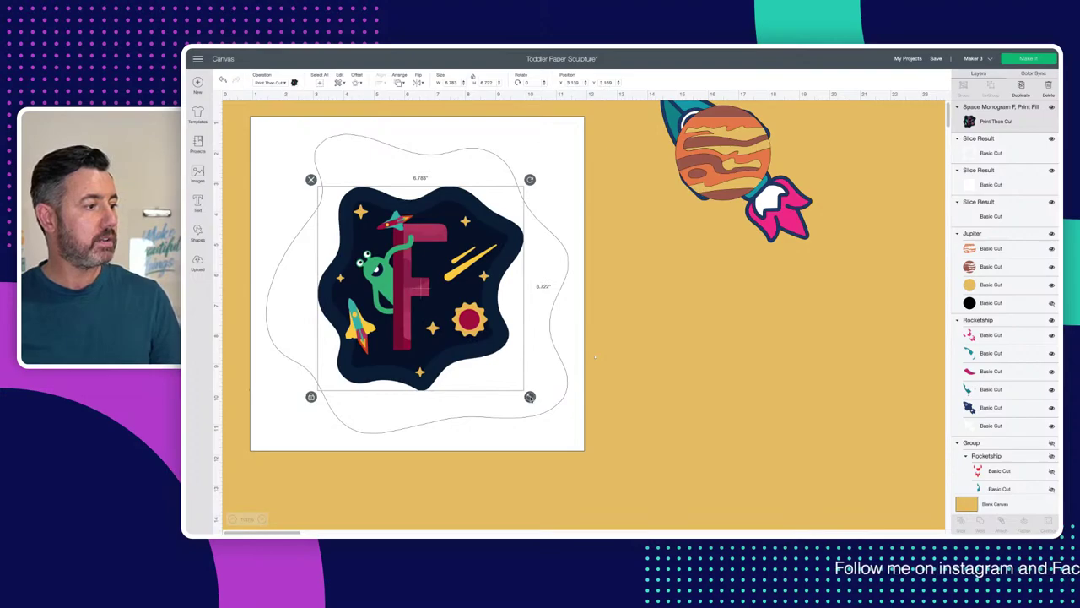
{"action": "left_click_drag", "start_coordinate": [529, 397], "coordinate": [538, 406]}
{"action": "left_click_drag", "start_coordinate": [459, 347], "coordinate": [454, 342]}
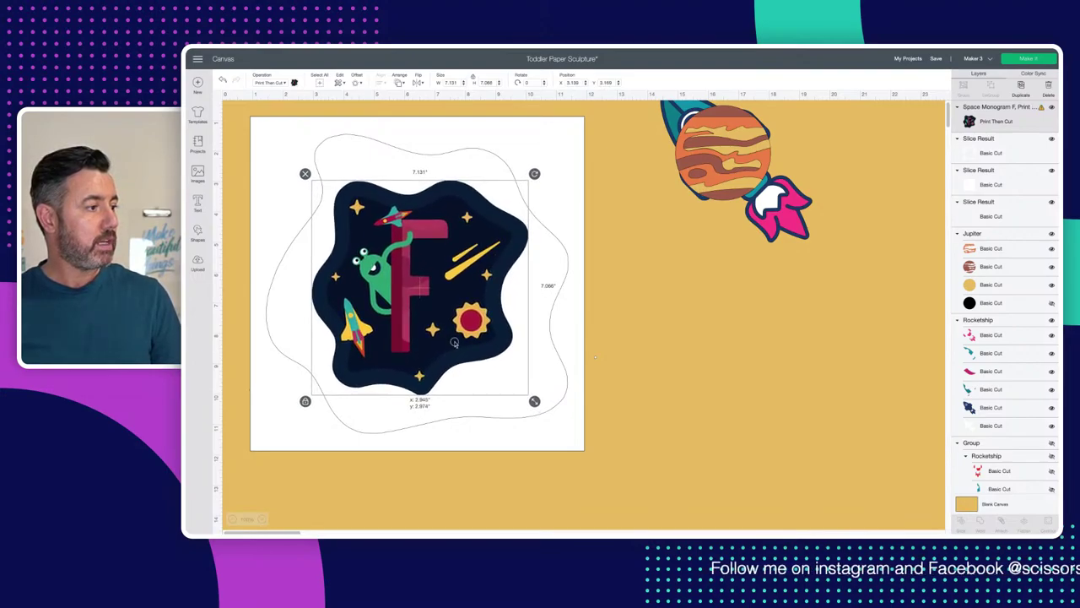
{"action": "left_click_drag", "start_coordinate": [534, 401], "coordinate": [540, 411]}
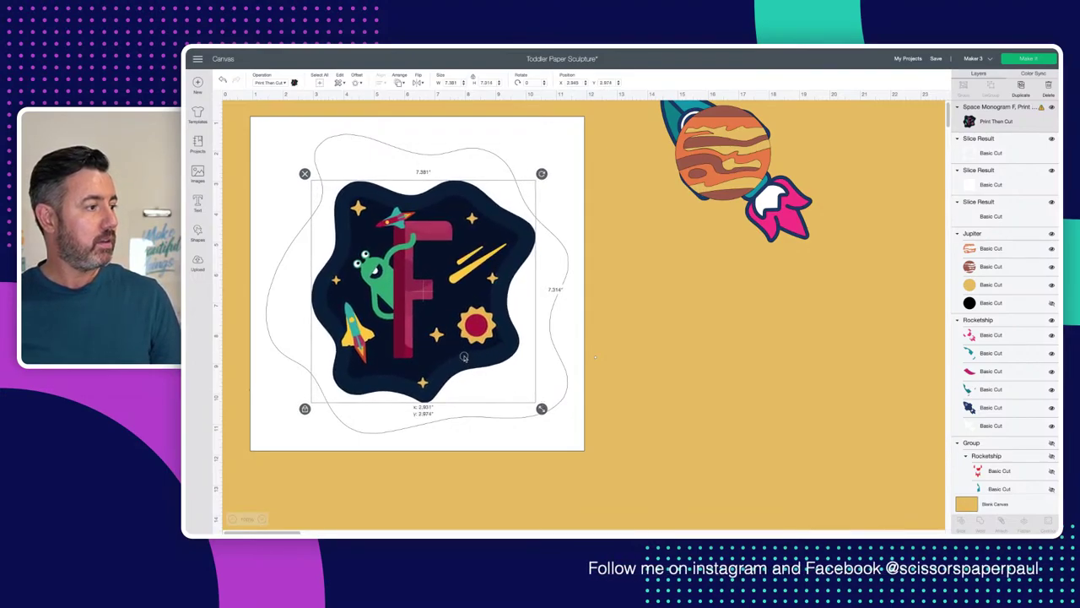
{"action": "left_click_drag", "start_coordinate": [464, 357], "coordinate": [463, 358]}
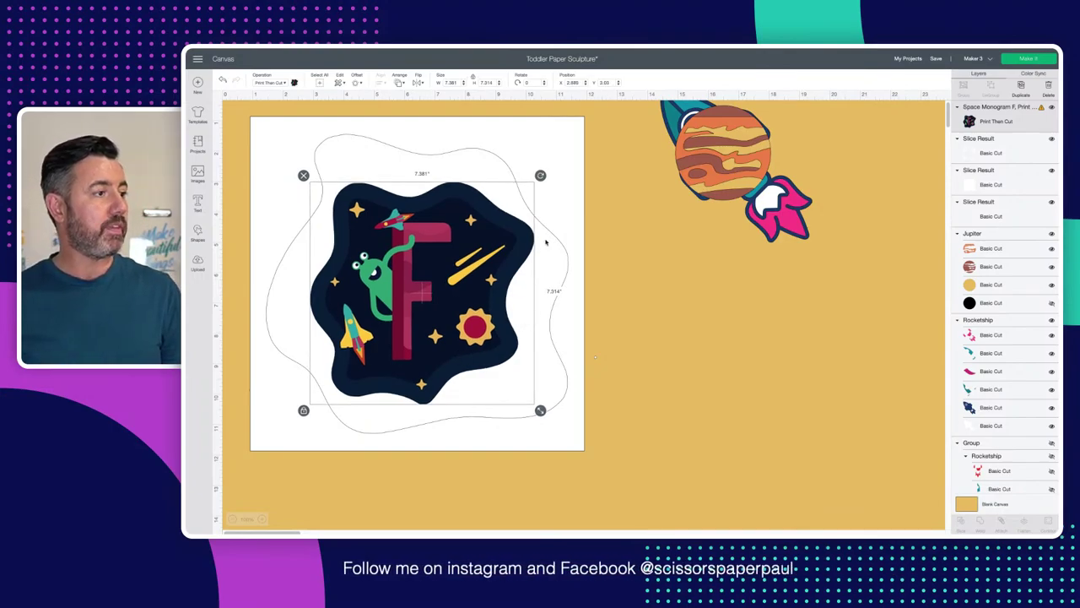
Step: Send the white wavy frame to the back and slice the F monogram's outline out of the solid white square
{"action": "left_click", "coordinate": [558, 150]}
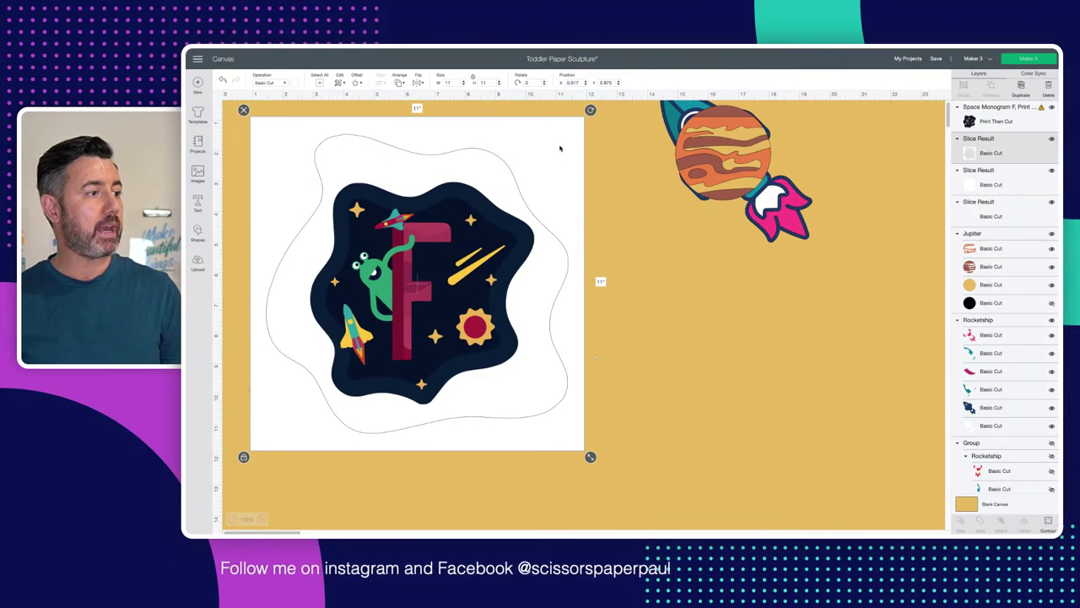
{"action": "right_click", "coordinate": [559, 149]}
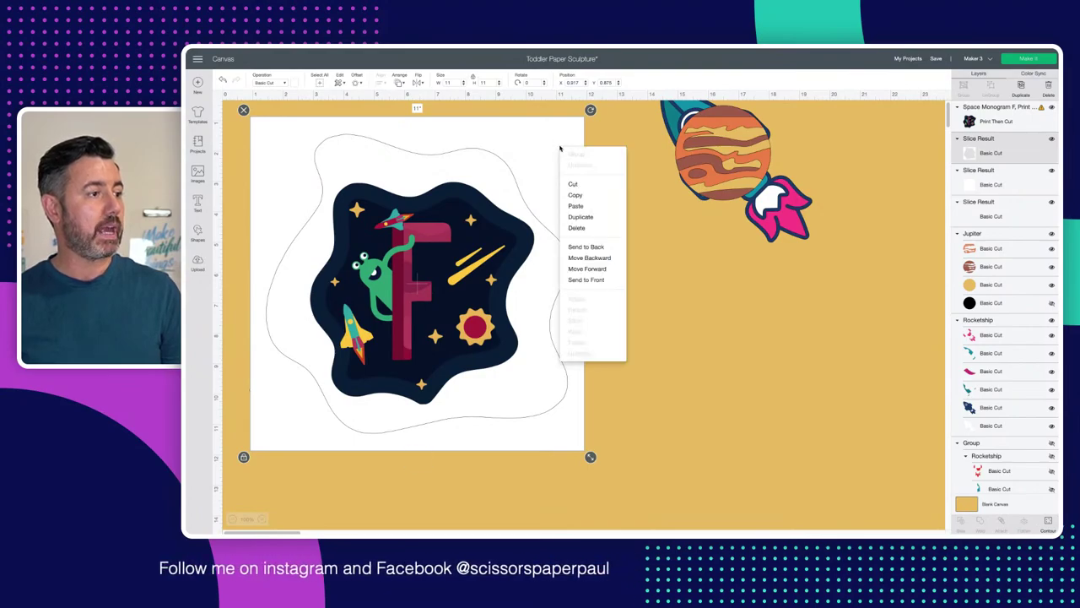
{"action": "left_click", "coordinate": [586, 247]}
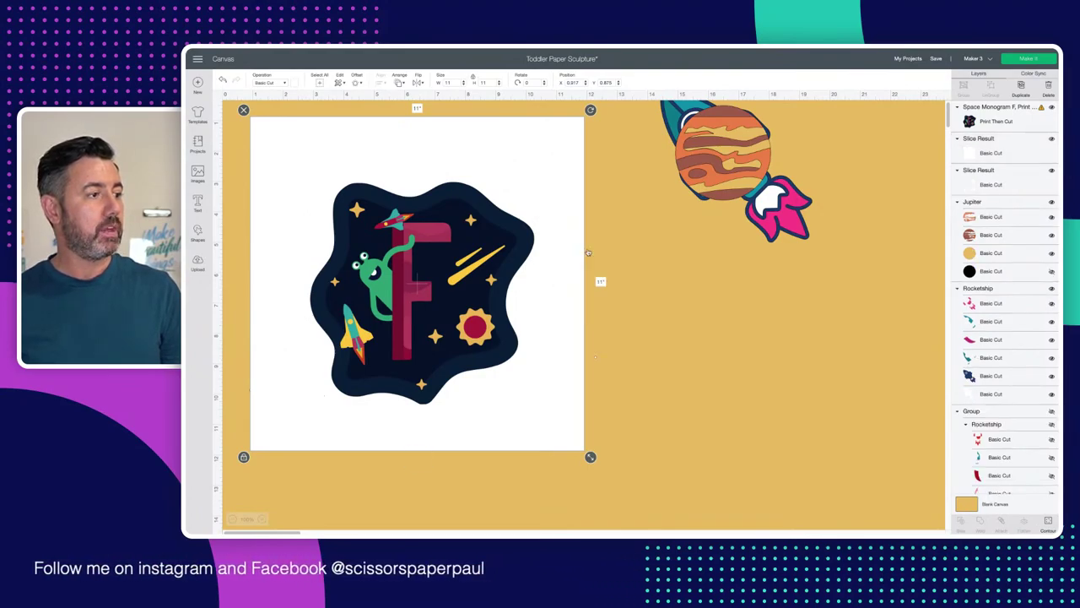
{"action": "left_click", "coordinate": [473, 248]}
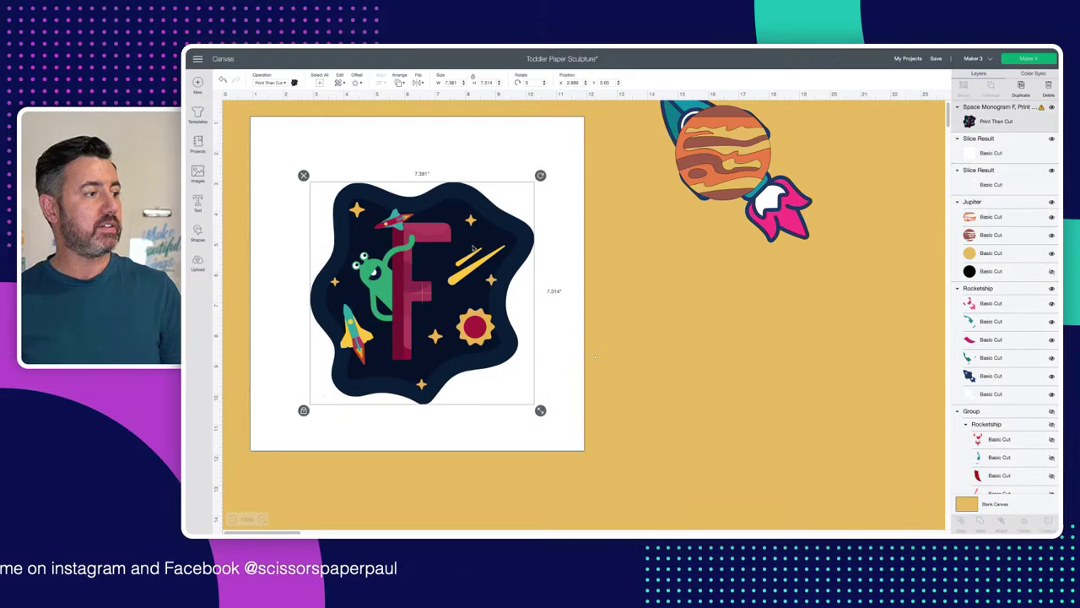
{"action": "left_click", "coordinate": [557, 219]}
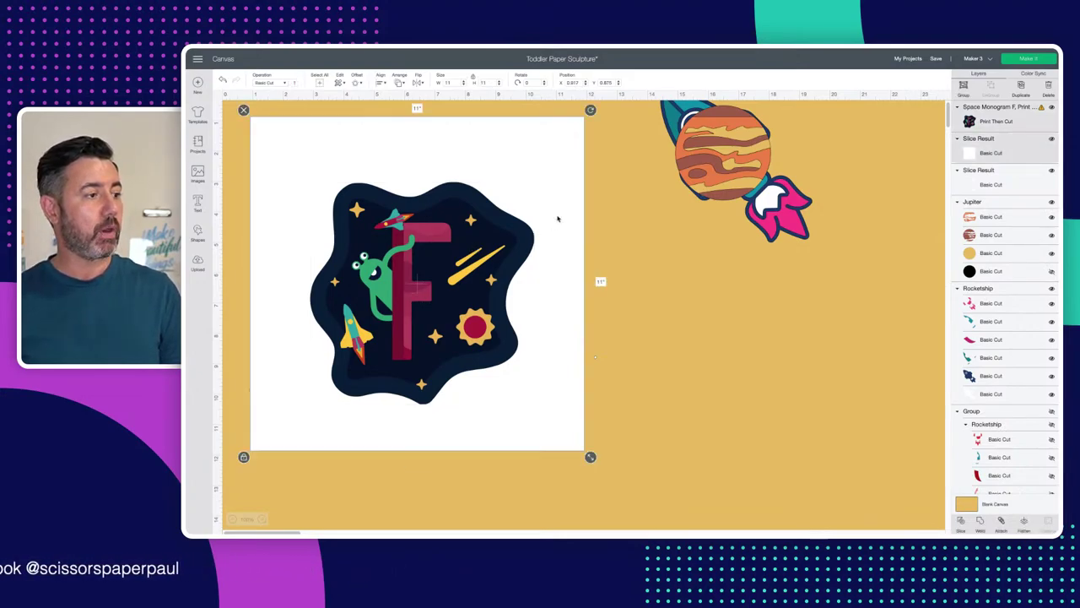
{"action": "left_click", "coordinate": [962, 521]}
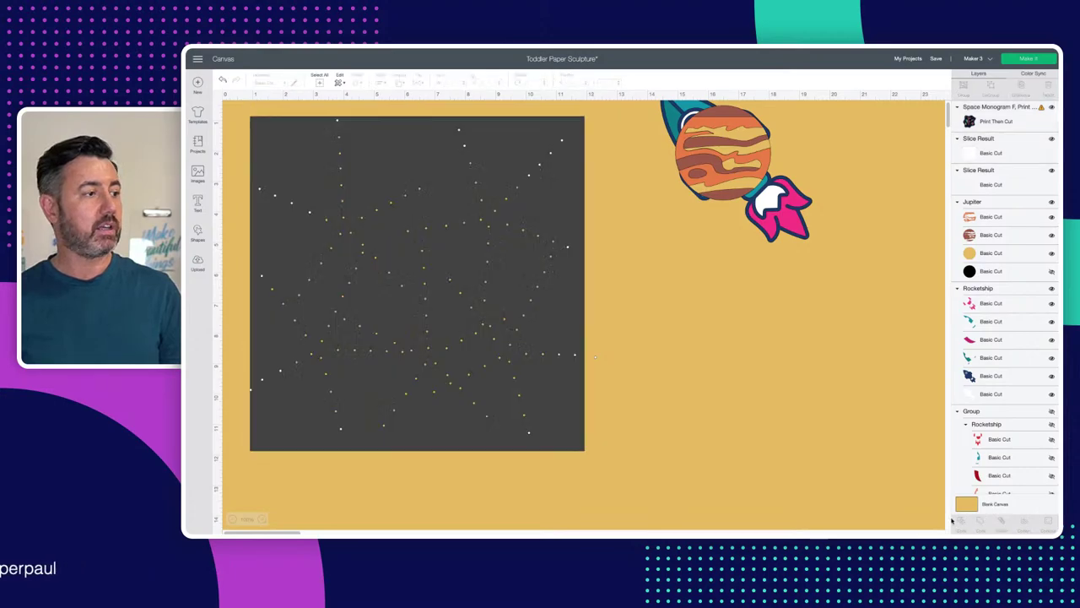
Step: Recolour the newly sliced square frame light blue
{"action": "left_click", "coordinate": [413, 304]}
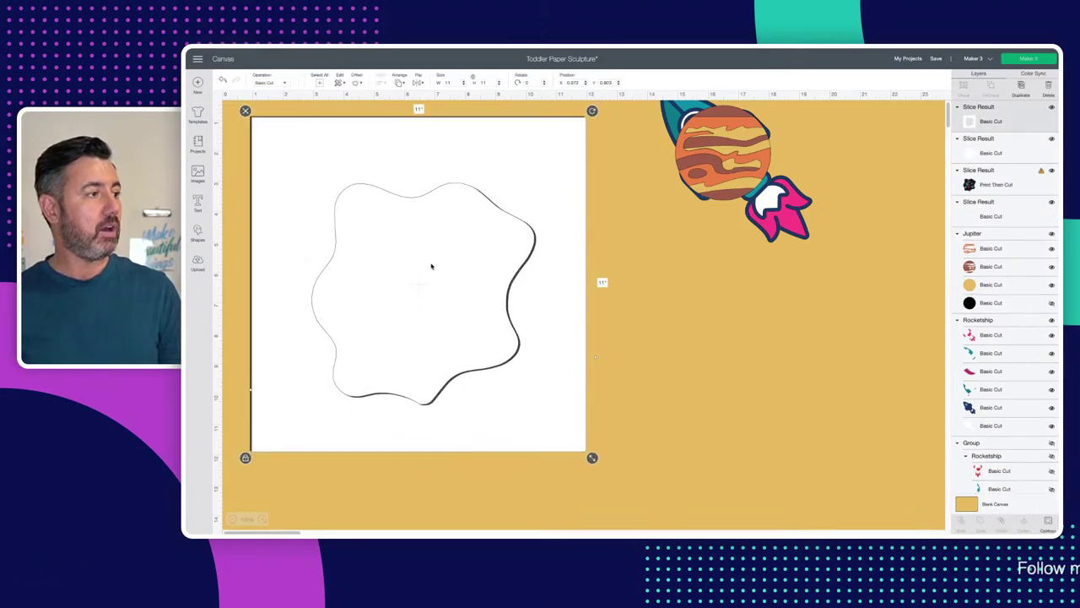
{"action": "left_click", "coordinate": [292, 84]}
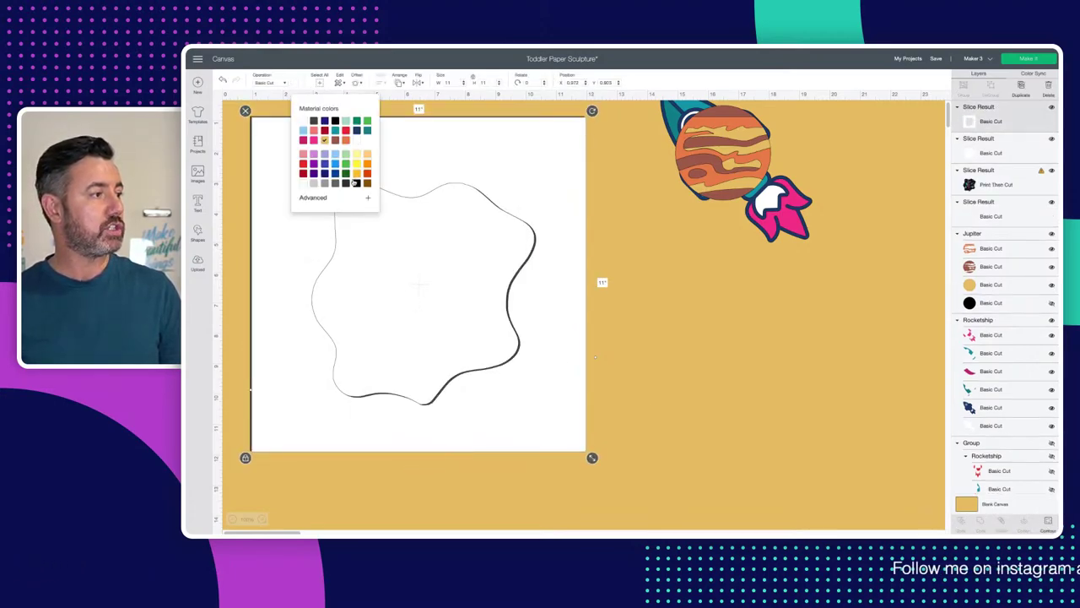
{"action": "left_click", "coordinate": [336, 156]}
Step: Delete the white cut-out piece and the sliced F monogram, and place the light blue frame over the starry square
{"action": "left_click_drag", "start_coordinate": [423, 230], "coordinate": [487, 310]}
{"action": "left_click", "coordinate": [451, 191]}
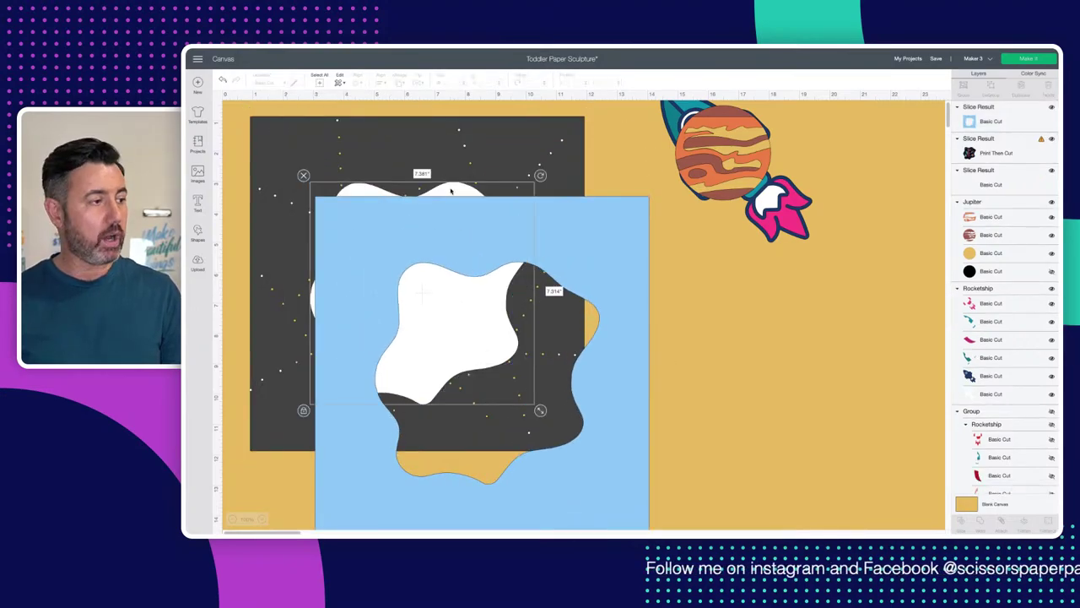
{"action": "key", "text": "Delete"}
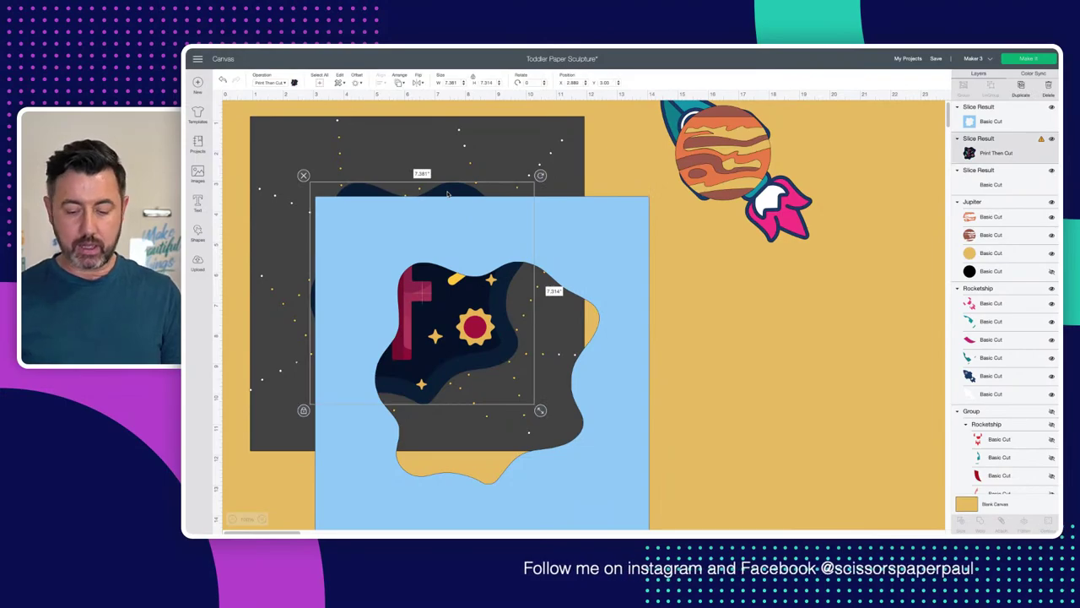
{"action": "key", "text": "Delete"}
{"action": "left_click_drag", "start_coordinate": [463, 224], "coordinate": [398, 144]}
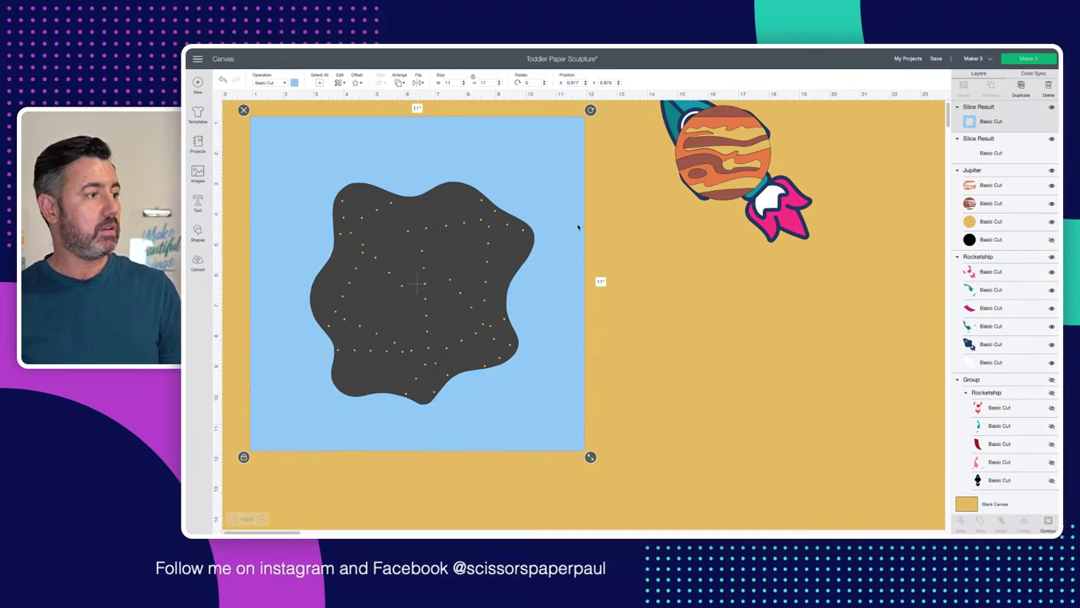
Step: Move the light blue frame aside and bring the white wavy frame to the front
{"action": "left_click_drag", "start_coordinate": [487, 129], "coordinate": [605, 228]}
{"action": "left_click", "coordinate": [540, 169]}
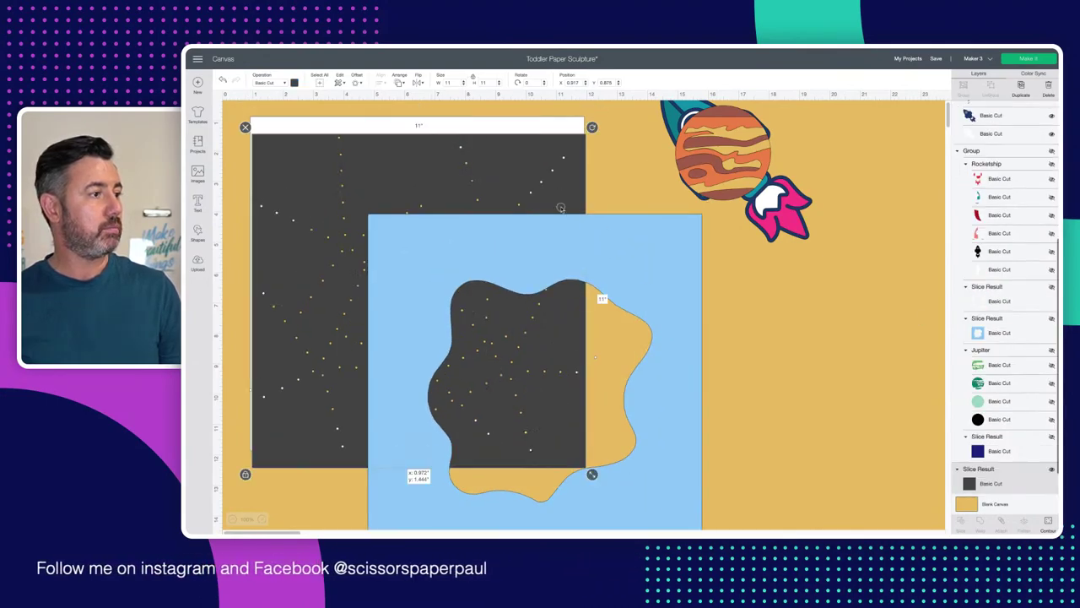
{"action": "right_click", "coordinate": [533, 131]}
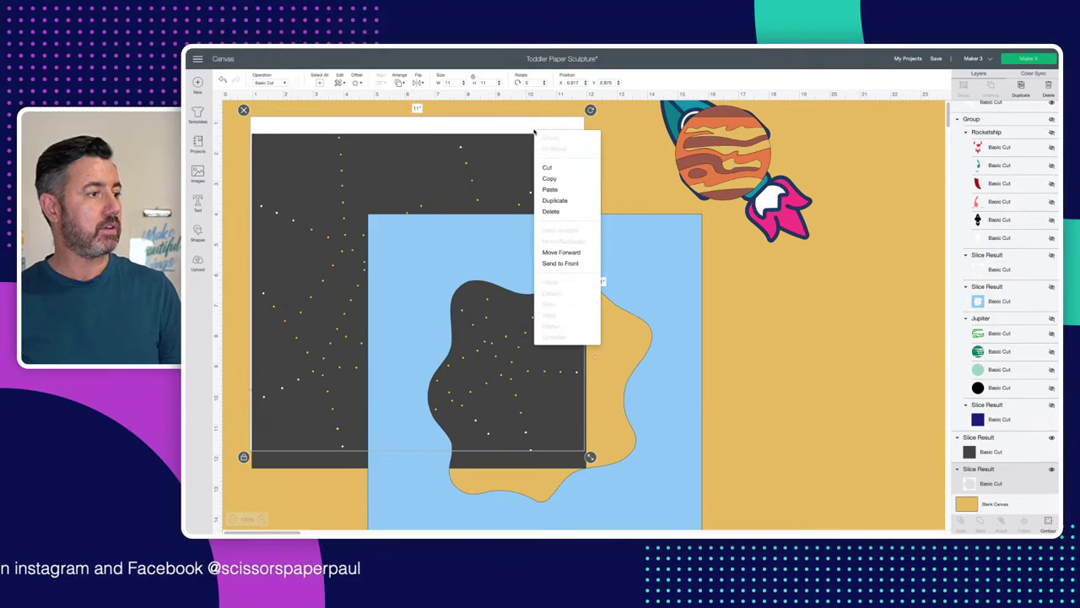
{"action": "left_click", "coordinate": [560, 263]}
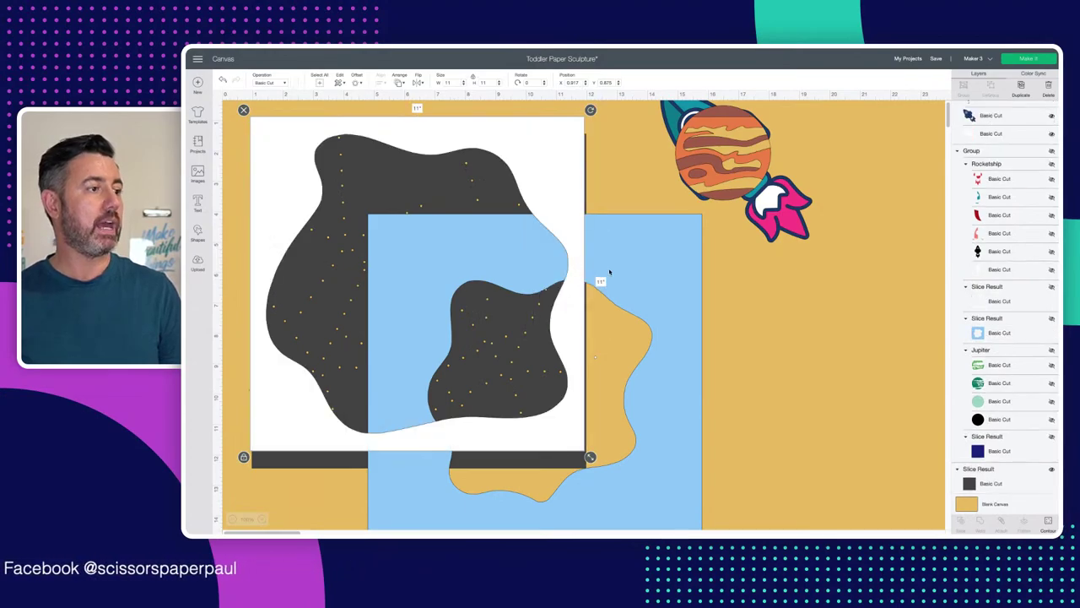
Step: Move the light blue frame under the white one and centre both frames with the starry square
{"action": "left_click_drag", "start_coordinate": [682, 287], "coordinate": [589, 208]}
{"action": "left_click_drag", "start_coordinate": [665, 466], "coordinate": [546, 393]}
{"action": "left_click", "coordinate": [382, 83]}
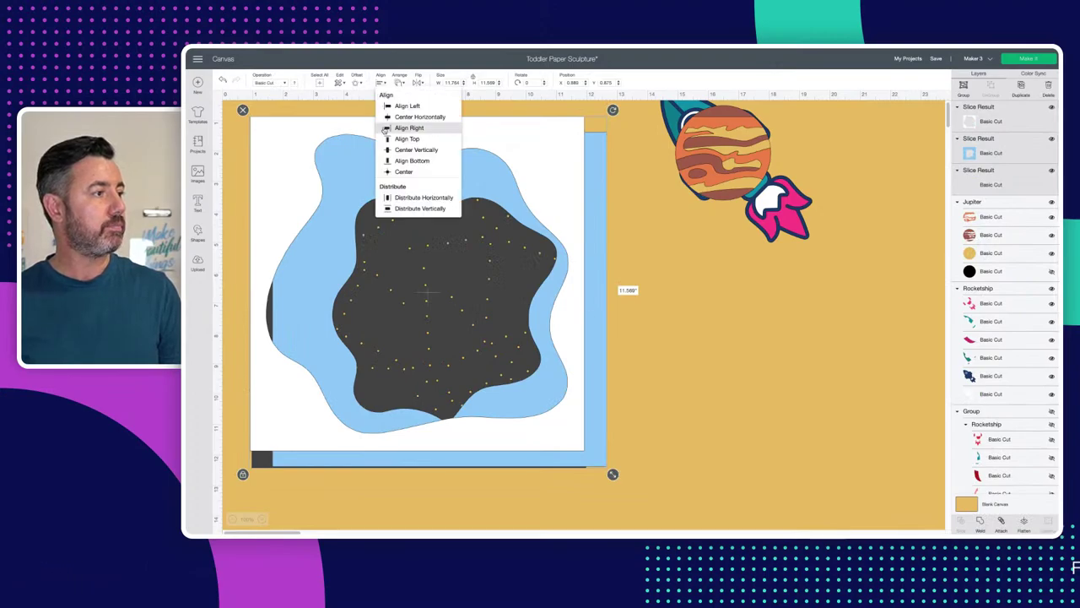
{"action": "left_click", "coordinate": [401, 173]}
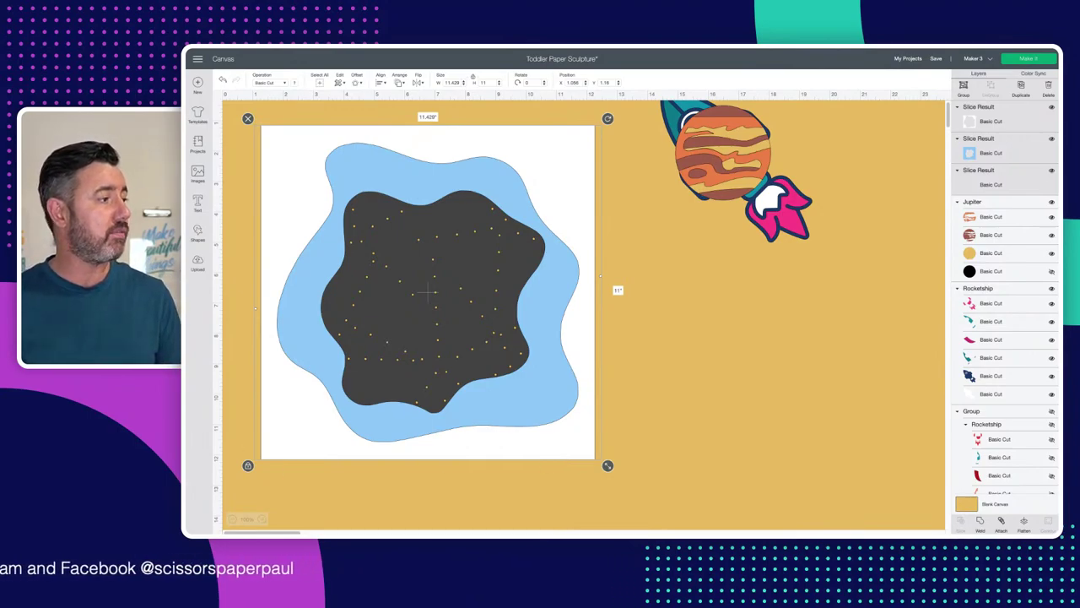
Step: Add a circle about 1.3 inches wide in the lower-left corner of the white wavy frame
{"action": "left_click", "coordinate": [198, 232]}
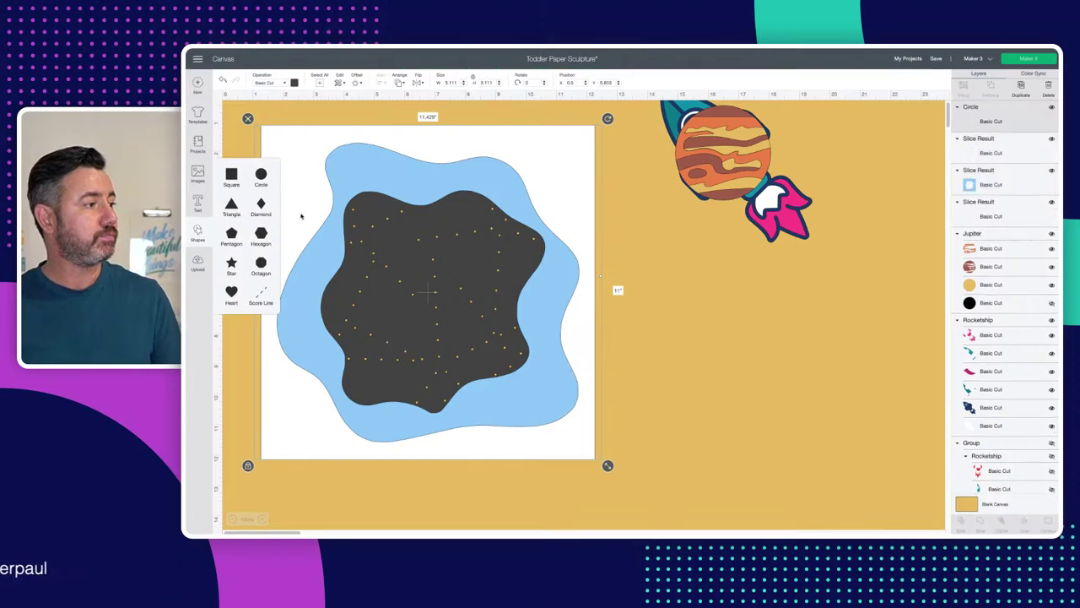
{"action": "left_click_drag", "start_coordinate": [298, 184], "coordinate": [361, 430]}
{"action": "left_click_drag", "start_coordinate": [397, 461], "coordinate": [314, 422]}
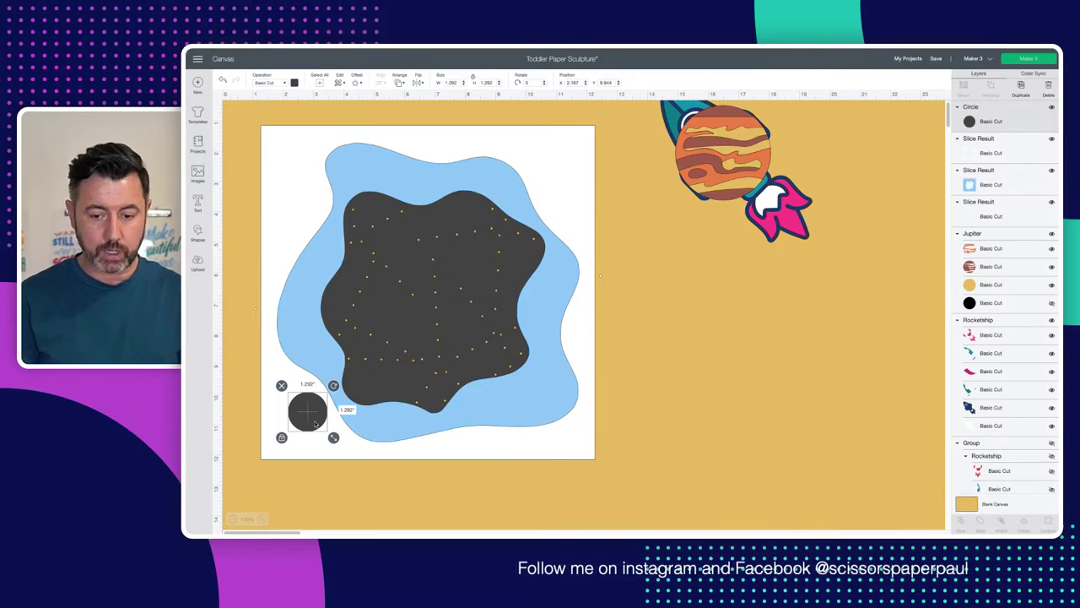
Step: Place a copy of the circle, about 0.8 inches wide, in the white frame's upper-right corner and weld both circles
{"action": "left_click_drag", "start_coordinate": [315, 419], "coordinate": [552, 185]}
{"action": "key", "text": "ctrl+c"}
{"action": "key", "text": "ctrl+v"}
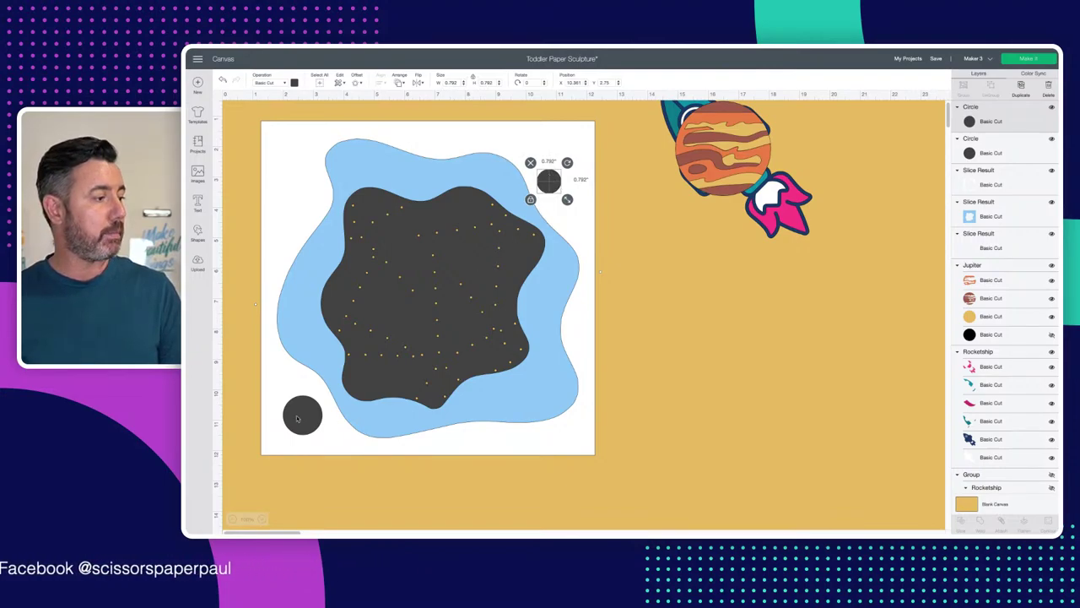
{"action": "left_click", "coordinate": [297, 417], "text": "shift"}
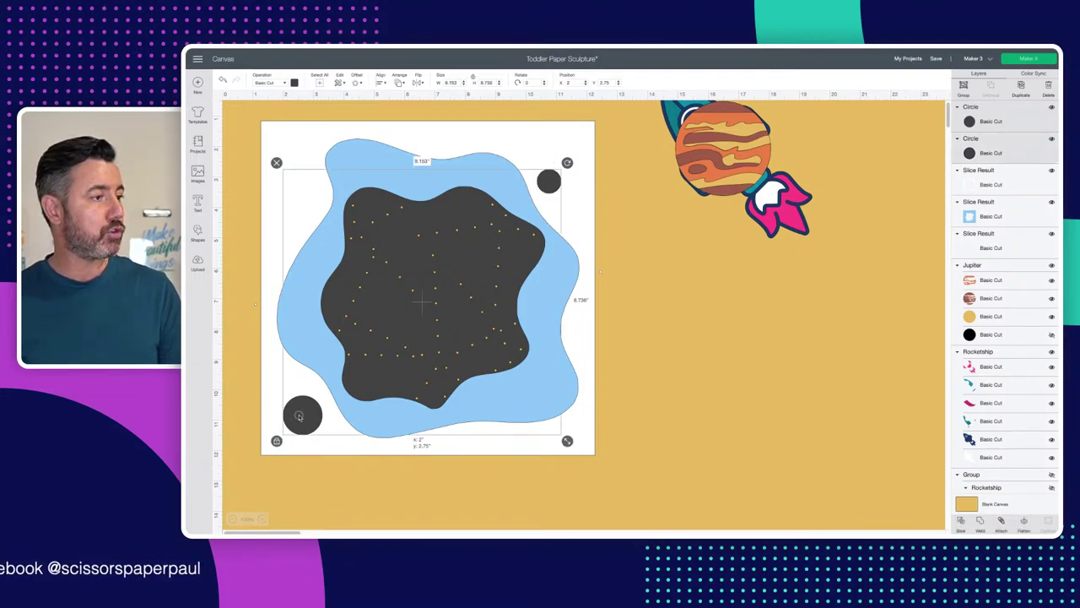
{"action": "left_click", "coordinate": [981, 521]}
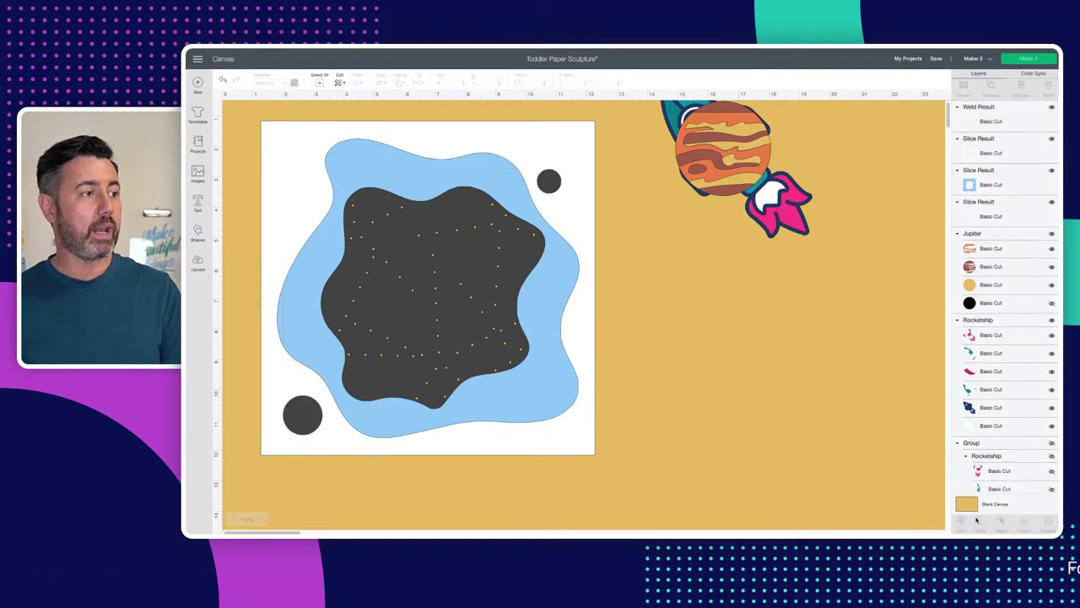
Step: Slice the welded circles out of the white wavy frame
{"action": "left_click", "coordinate": [550, 184]}
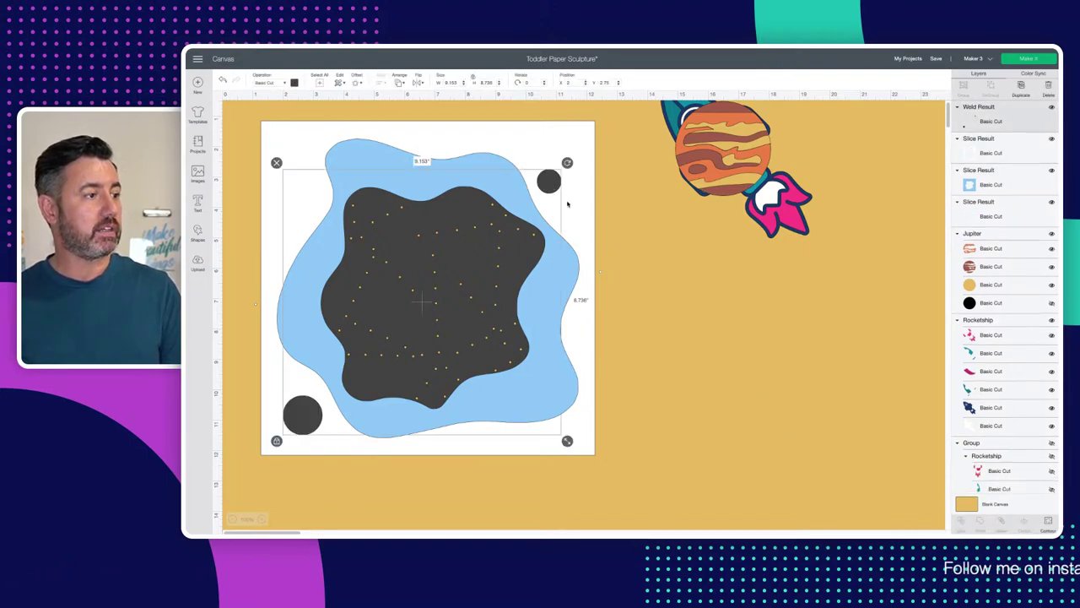
{"action": "left_click", "coordinate": [584, 228], "text": "shift"}
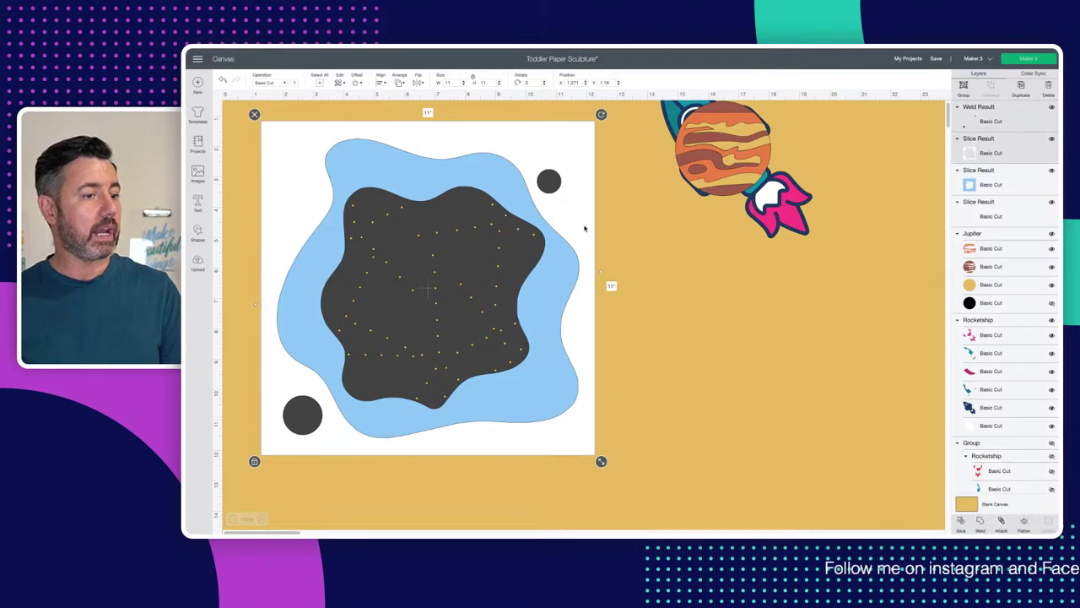
{"action": "left_click", "coordinate": [960, 523]}
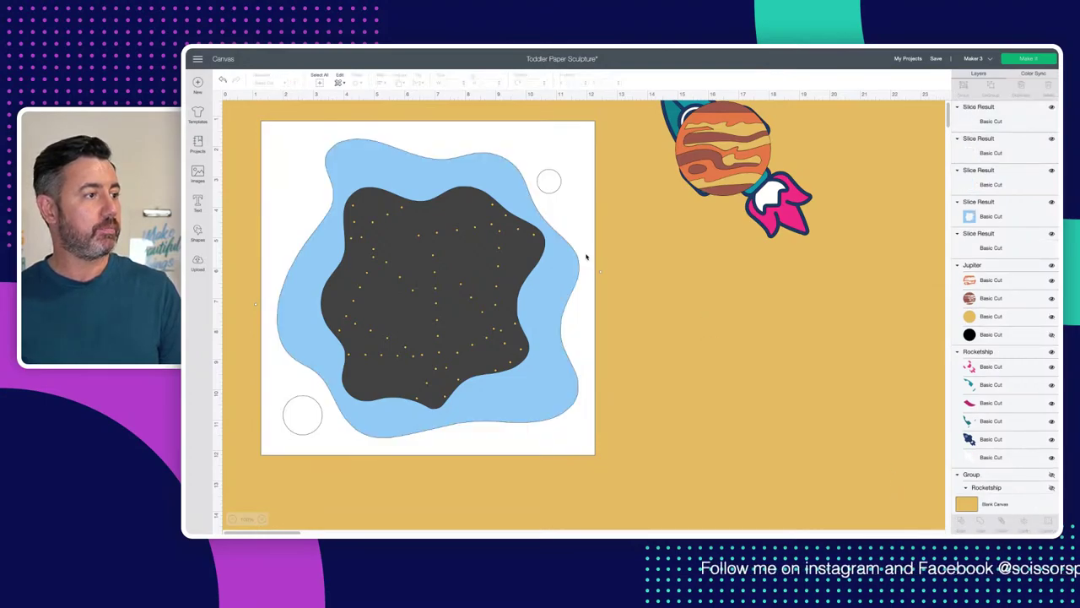
Step: Delete both sets of leftover circle pieces, shifting the white and light blue frames down out of the way
{"action": "left_click", "coordinate": [554, 185]}
{"action": "left_click_drag", "start_coordinate": [554, 185], "coordinate": [705, 260]}
{"action": "key", "text": "Delete"}
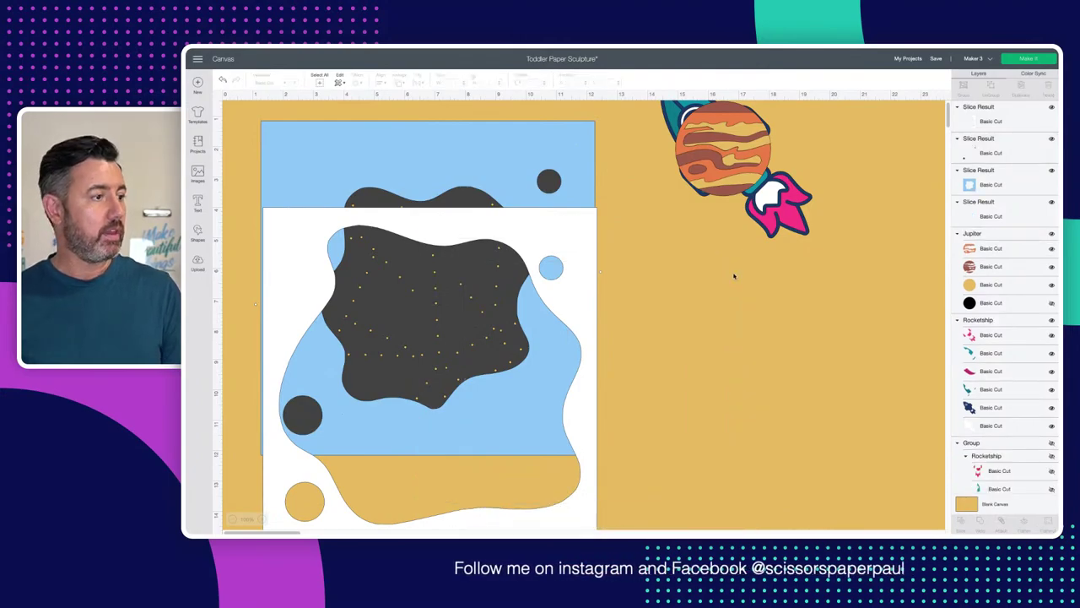
{"action": "left_click_drag", "start_coordinate": [590, 295], "coordinate": [588, 343]}
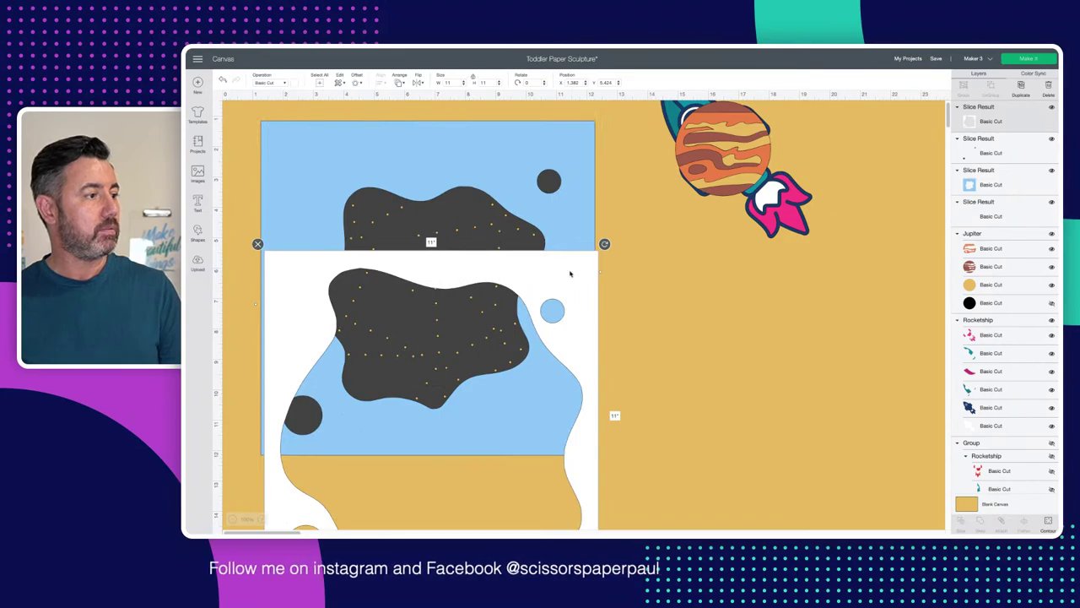
{"action": "left_click_drag", "start_coordinate": [561, 206], "coordinate": [568, 234]}
{"action": "left_click", "coordinate": [560, 195]}
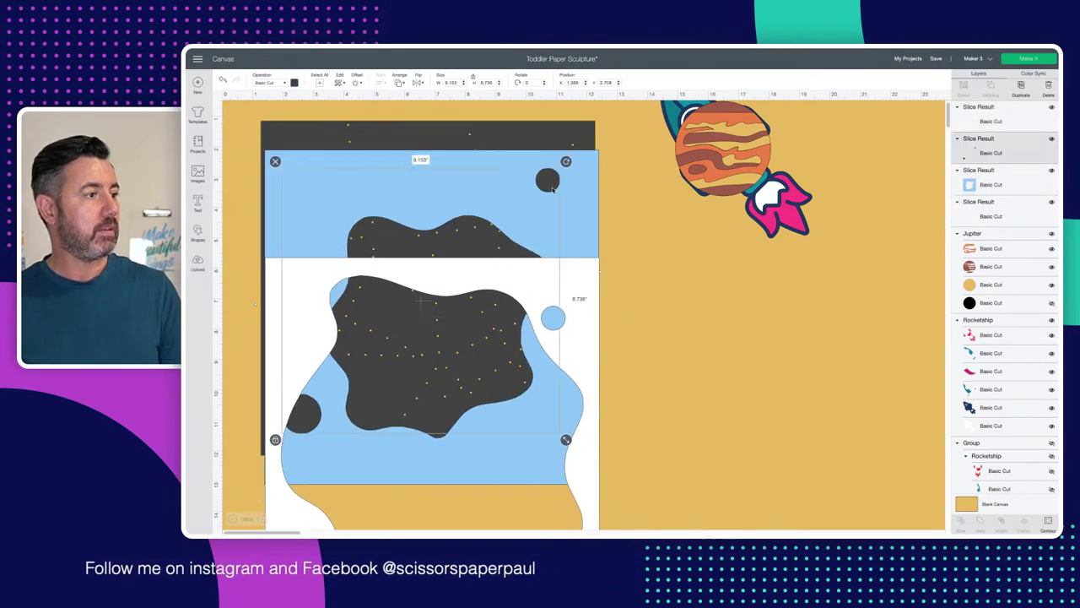
{"action": "left_click_drag", "start_coordinate": [560, 195], "coordinate": [723, 270]}
{"action": "key", "text": "Delete"}
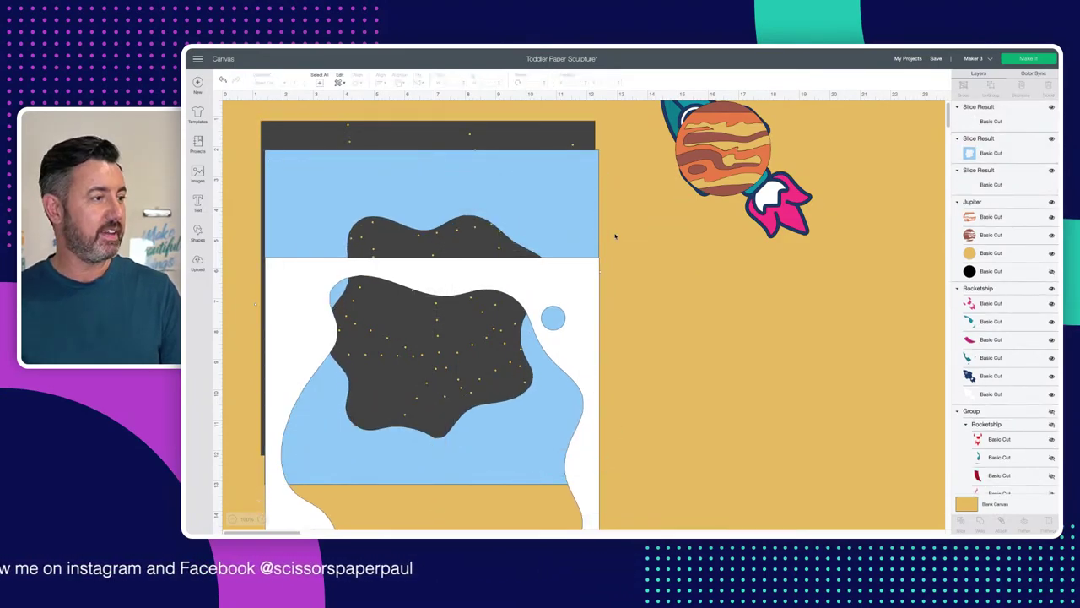
Step: Restack the light blue and white frames over the starry square and centre them together with the rocket
{"action": "left_click", "coordinate": [565, 208]}
{"action": "left_click_drag", "start_coordinate": [564, 207], "coordinate": [562, 190]}
{"action": "left_click_drag", "start_coordinate": [557, 389], "coordinate": [557, 253]}
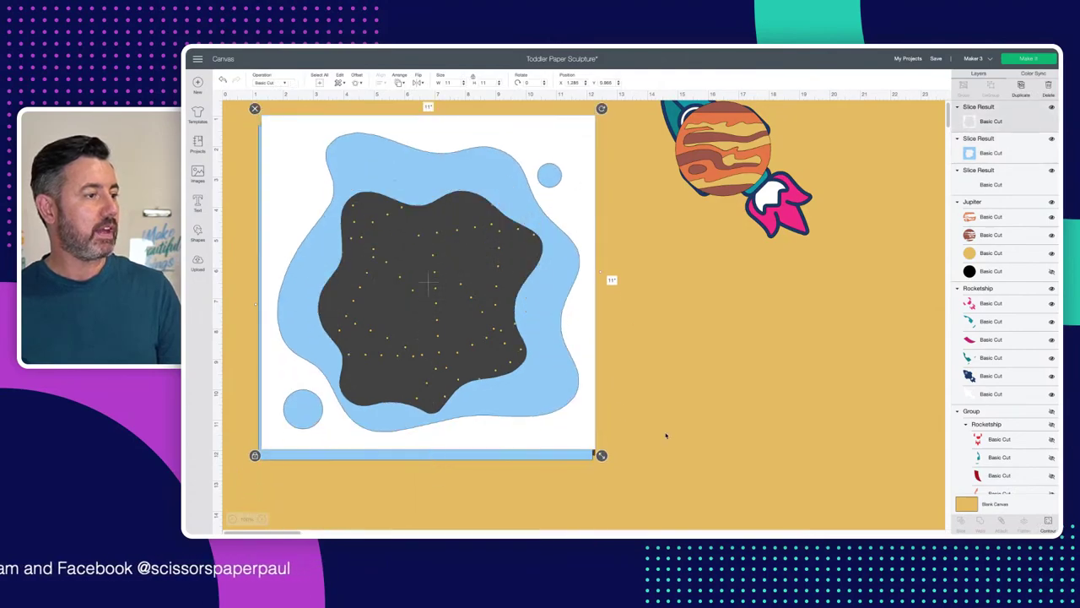
{"action": "left_click_drag", "start_coordinate": [665, 436], "coordinate": [481, 236]}
{"action": "left_click", "coordinate": [383, 82]}
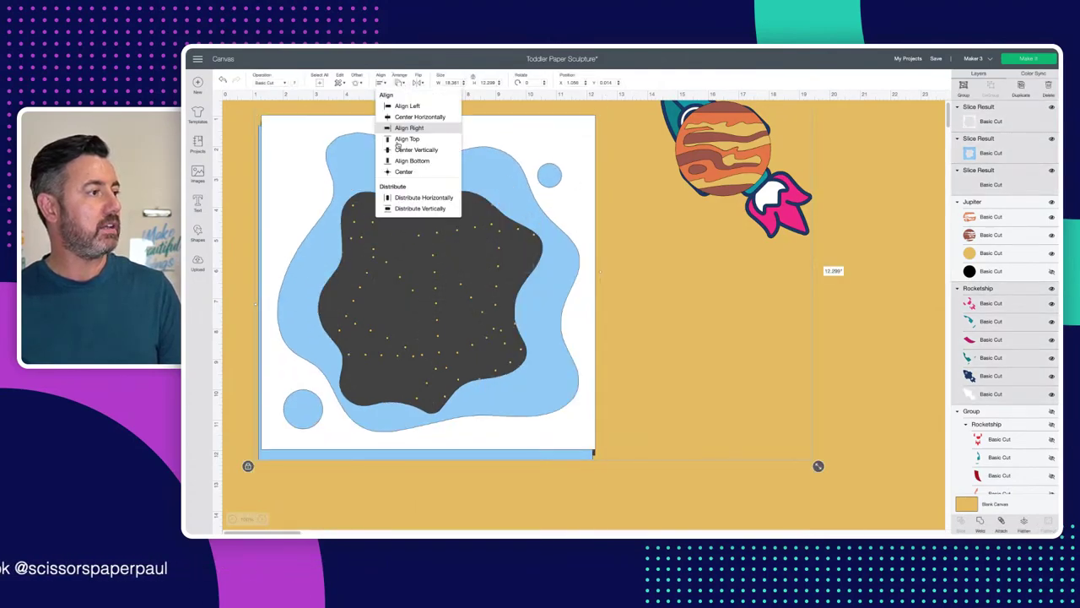
{"action": "left_click", "coordinate": [401, 172]}
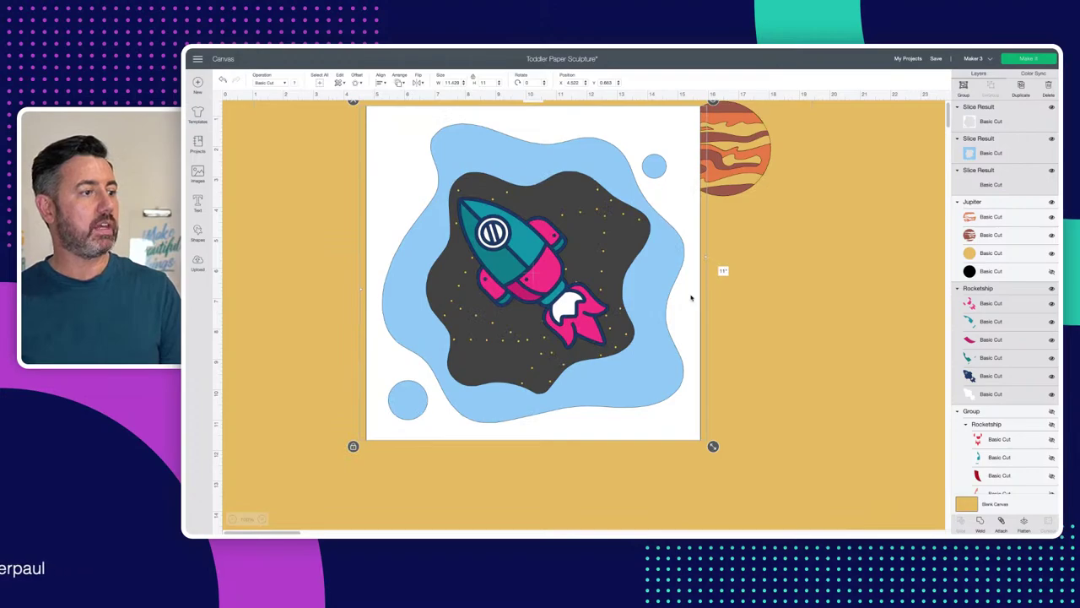
{"action": "left_click_drag", "start_coordinate": [690, 297], "coordinate": [616, 297]}
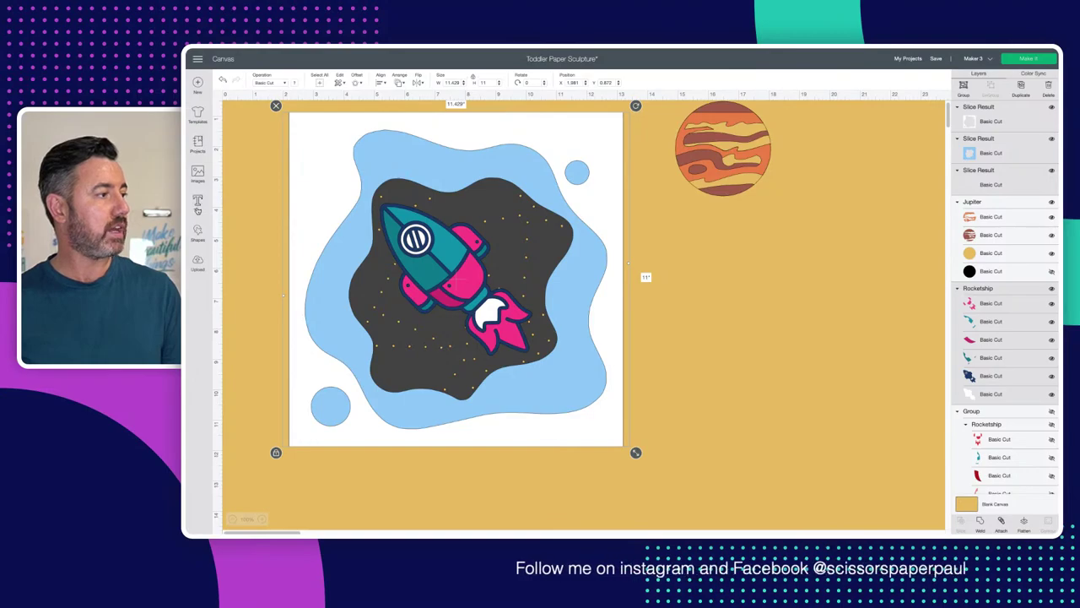
Step: Add a circle about 0.9 inches wide on the upper-left part of the light blue frame
{"action": "left_click", "coordinate": [199, 234]}
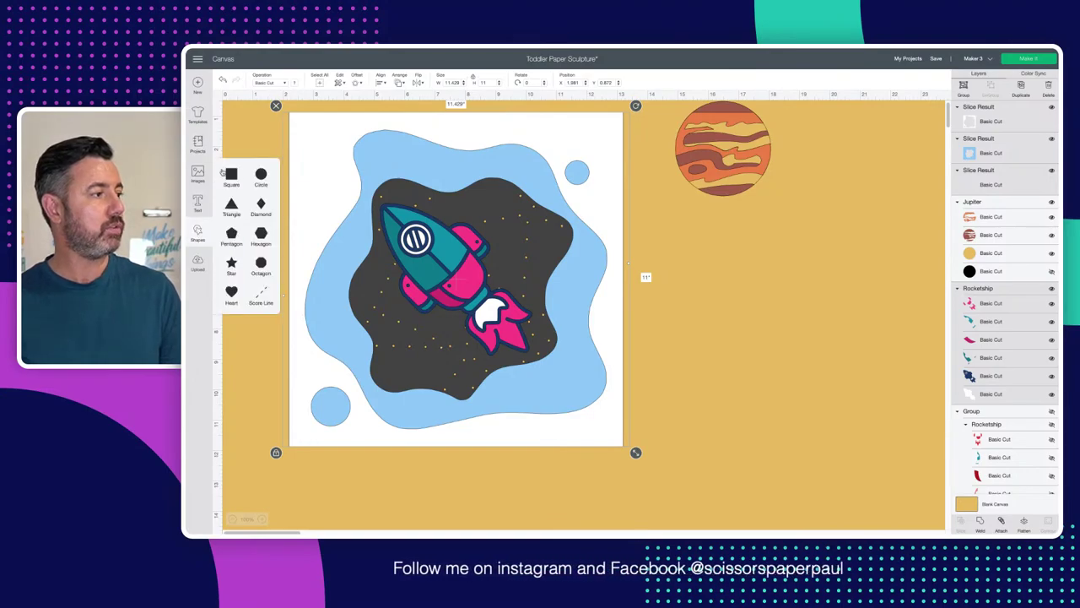
{"action": "left_click", "coordinate": [261, 176]}
{"action": "left_click_drag", "start_coordinate": [301, 188], "coordinate": [429, 223]}
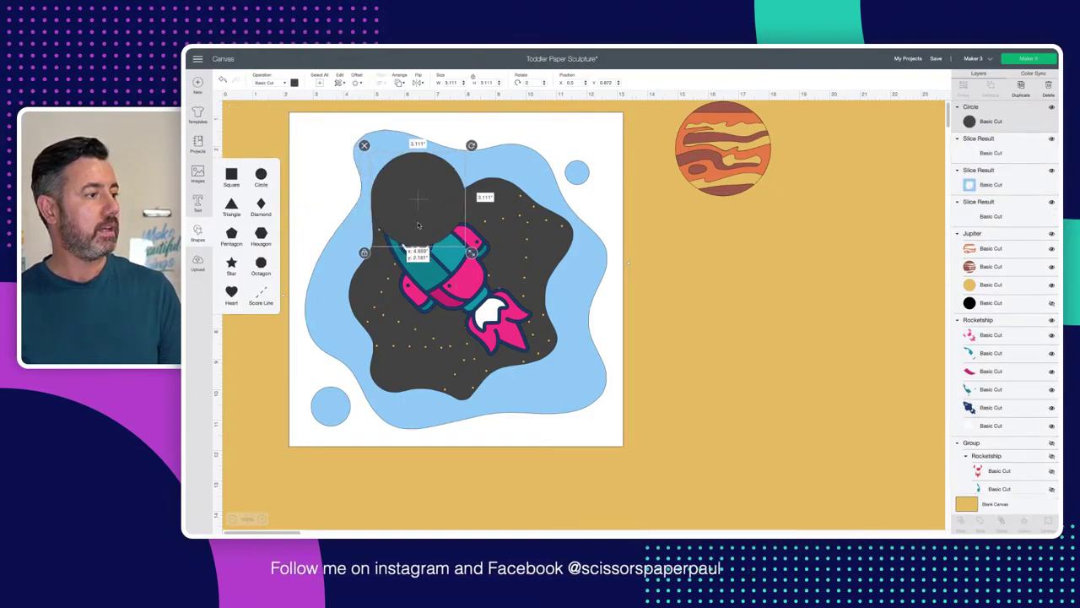
{"action": "left_click_drag", "start_coordinate": [473, 255], "coordinate": [394, 160]}
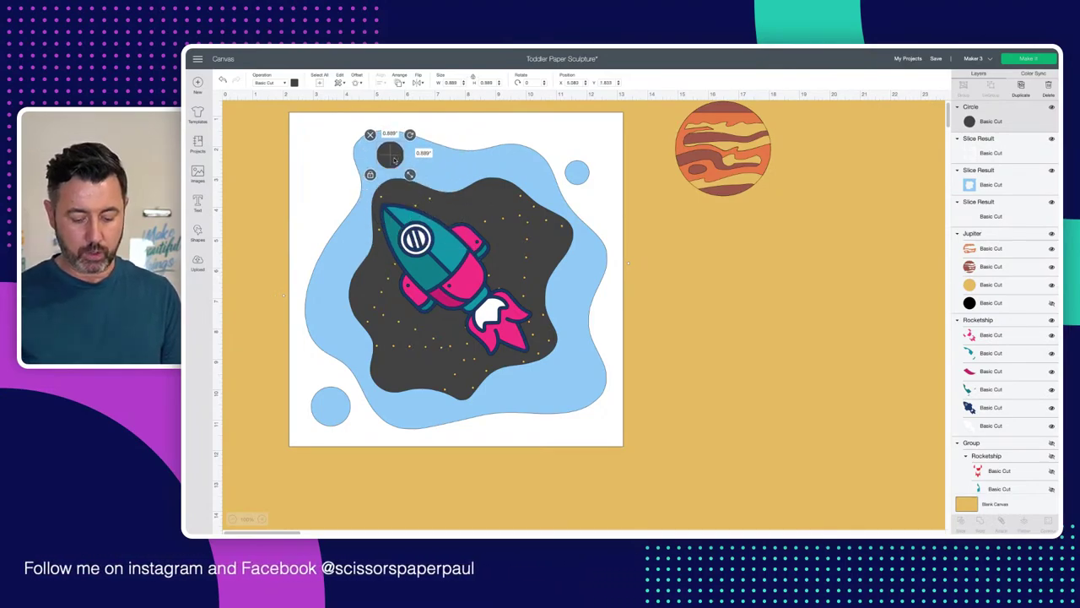
Step: Duplicate the small circle onto the light blue frame's lower-right area and weld the two circles
{"action": "key", "text": "ctrl+d"}
{"action": "left_click_drag", "start_coordinate": [394, 160], "coordinate": [552, 384]}
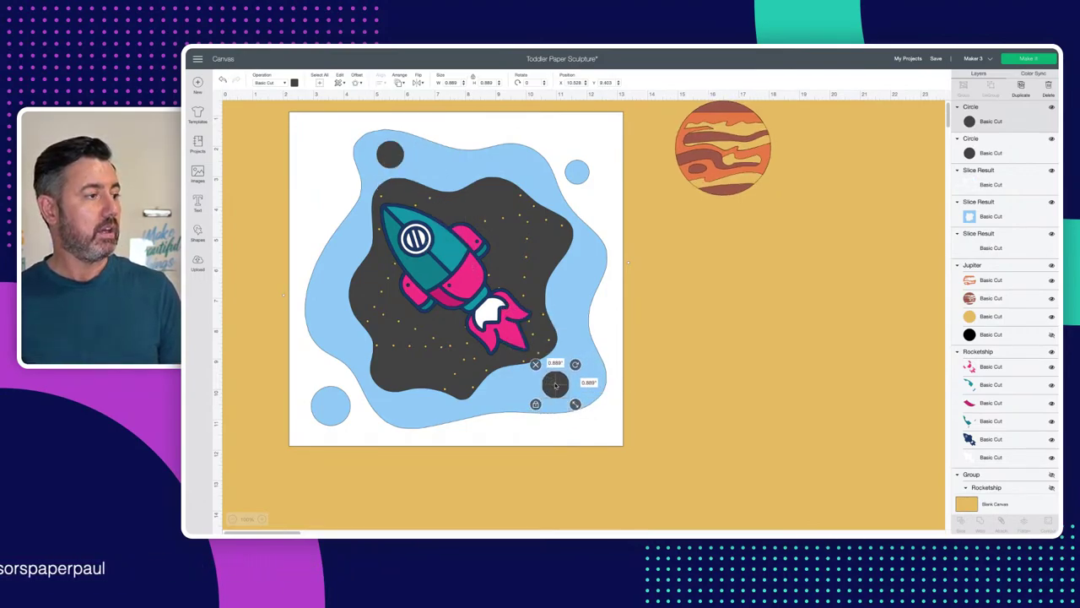
{"action": "left_click", "coordinate": [393, 160], "text": "shift"}
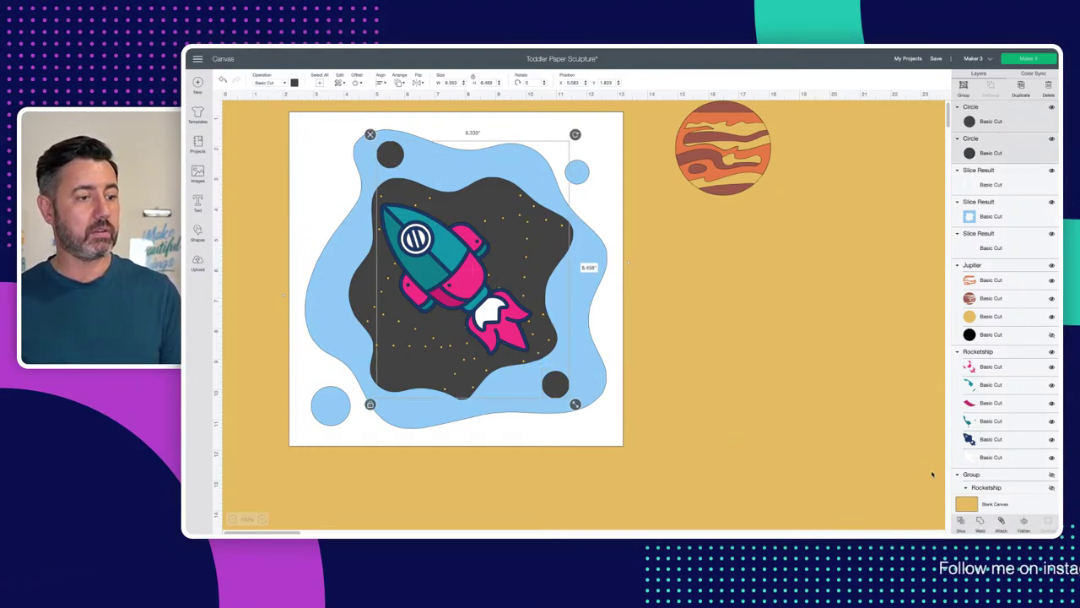
{"action": "left_click", "coordinate": [979, 523]}
Step: Move the white frame aside and slice the welded circles out of the light blue frame
{"action": "left_click", "coordinate": [559, 388]}
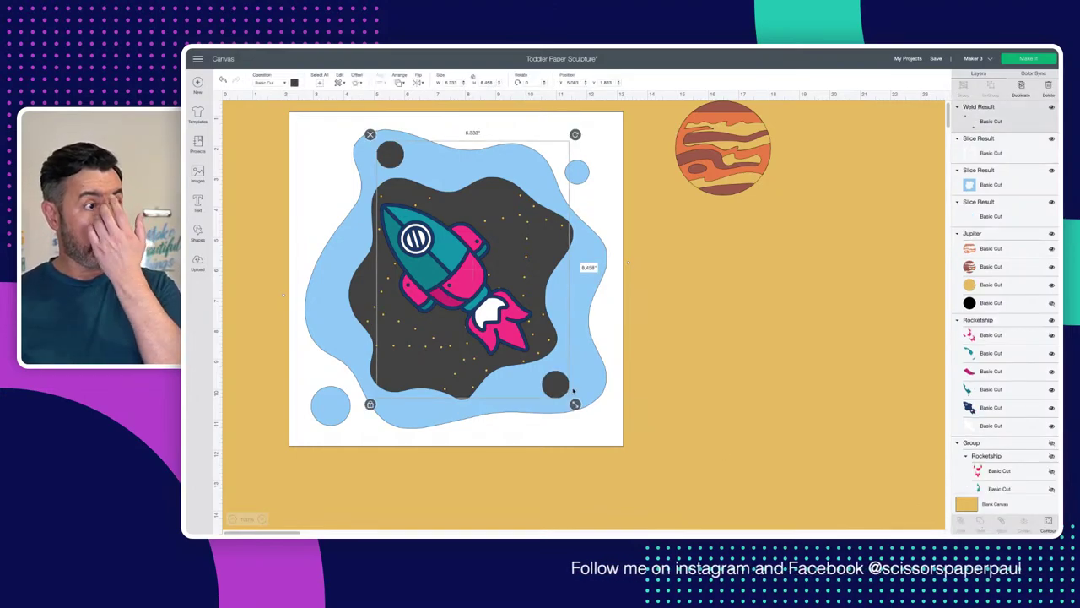
{"action": "left_click", "coordinate": [615, 296]}
{"action": "left_click_drag", "start_coordinate": [615, 297], "coordinate": [994, 361]}
{"action": "left_click_drag", "start_coordinate": [687, 264], "coordinate": [701, 239]}
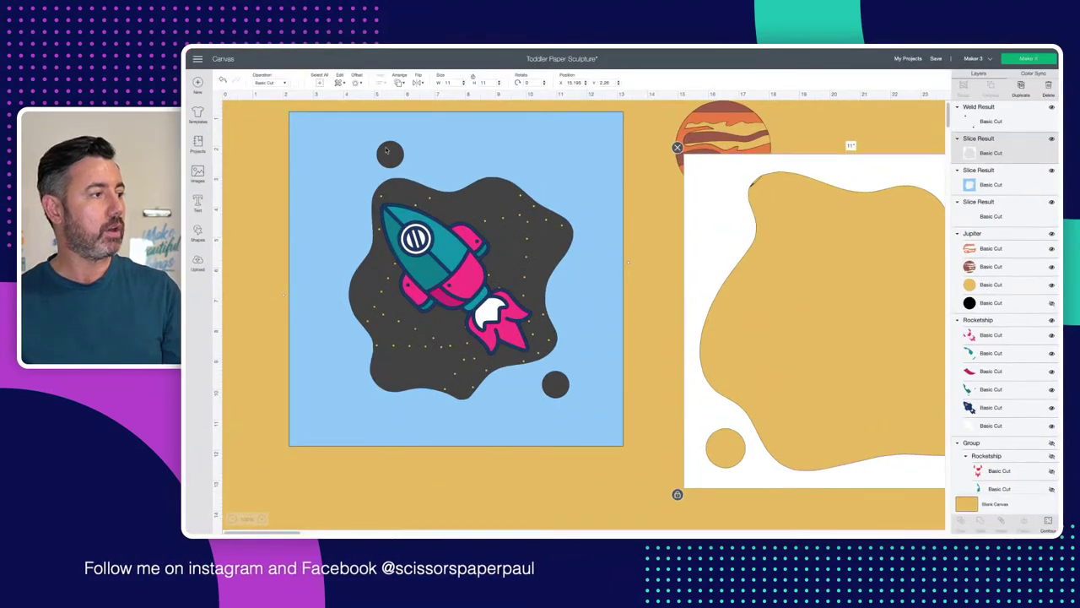
{"action": "left_click", "coordinate": [669, 252]}
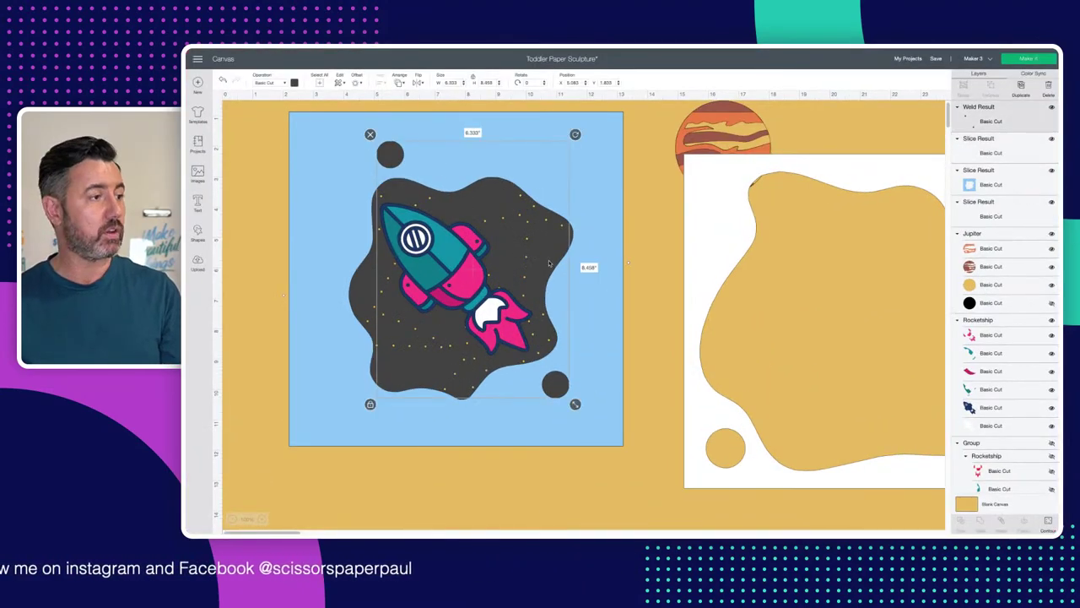
{"action": "left_click", "coordinate": [607, 303]}
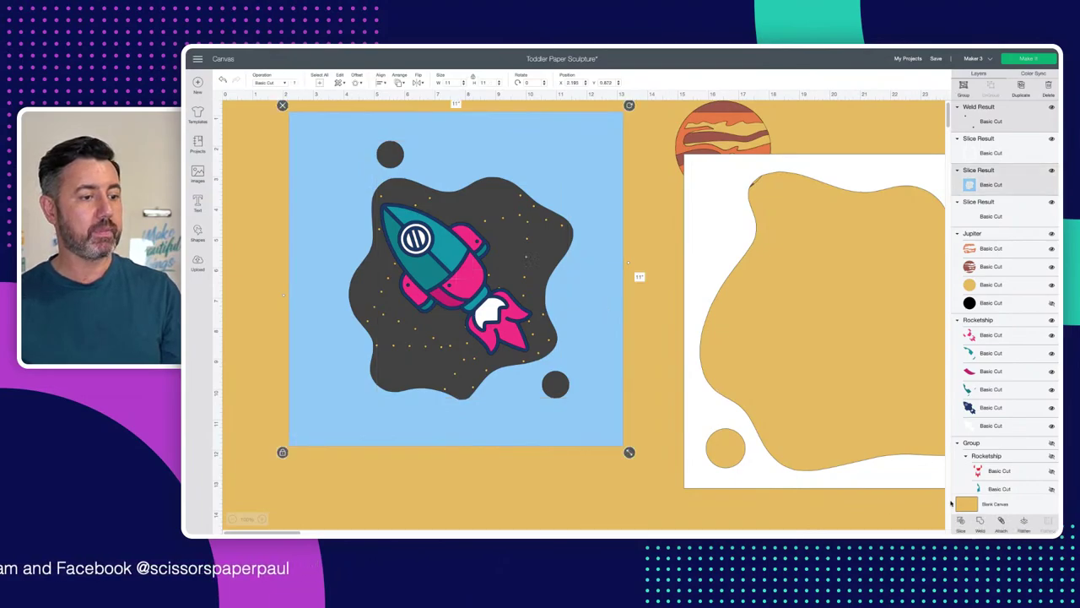
{"action": "key", "text": "ctrl+z"}
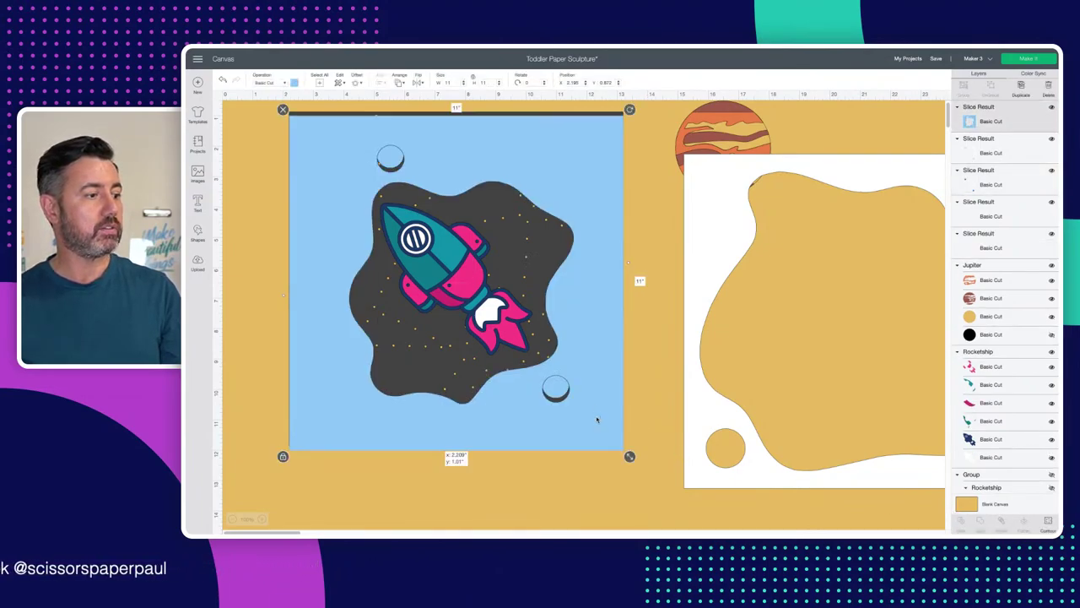
Step: Shift the light blue frame away and delete both sets of sliced circle pieces
{"action": "left_click_drag", "start_coordinate": [596, 415], "coordinate": [639, 511]}
{"action": "left_click", "coordinate": [398, 160]}
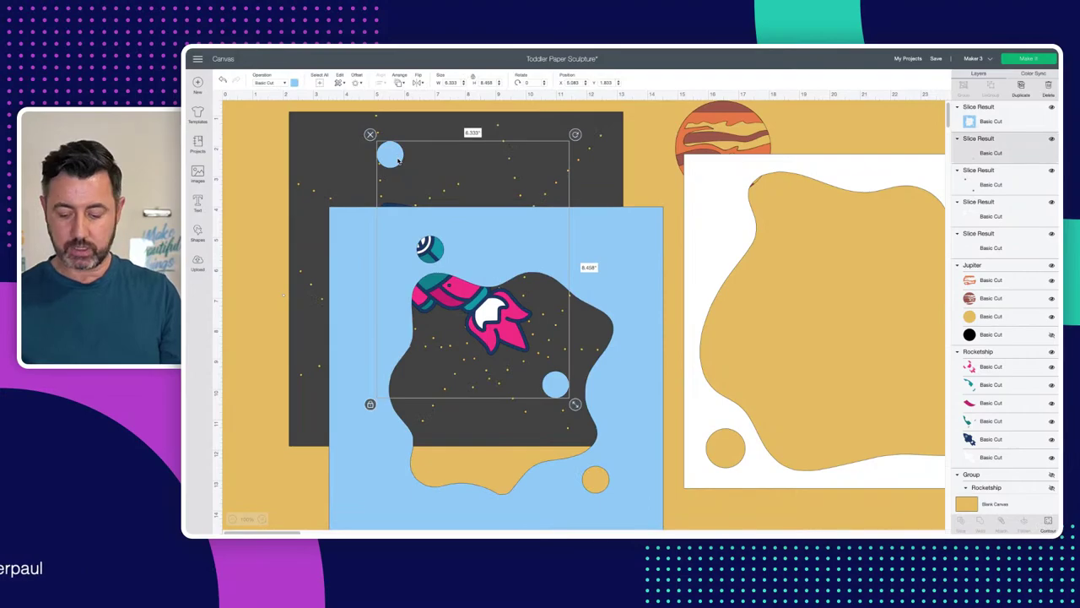
{"action": "key", "text": "Delete"}
{"action": "key", "text": "Delete"}
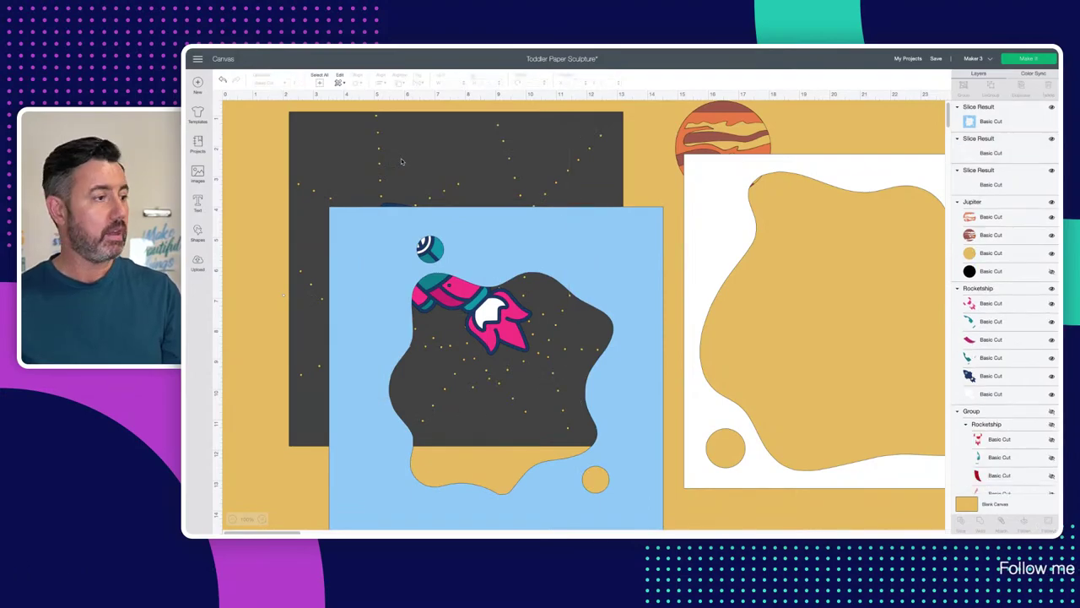
Step: Move the rocket off the starry square and stack the light blue and white frames over it, with white at the front
{"action": "left_click_drag", "start_coordinate": [494, 227], "coordinate": [810, 238]}
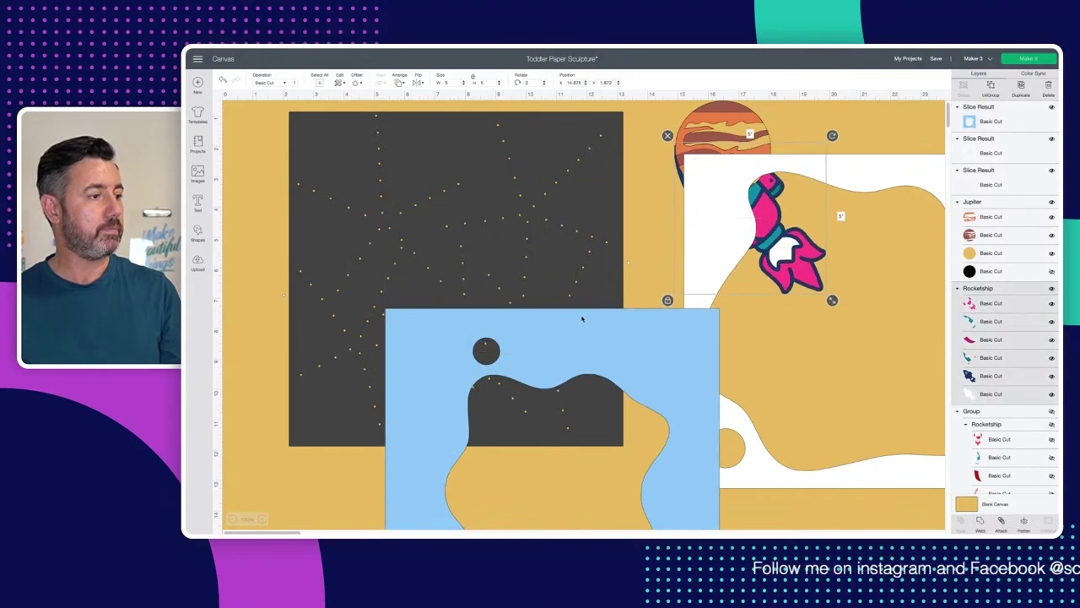
{"action": "left_click_drag", "start_coordinate": [626, 386], "coordinate": [532, 180]}
{"action": "left_click_drag", "start_coordinate": [688, 221], "coordinate": [269, 199]}
{"action": "right_click", "coordinate": [269, 199]}
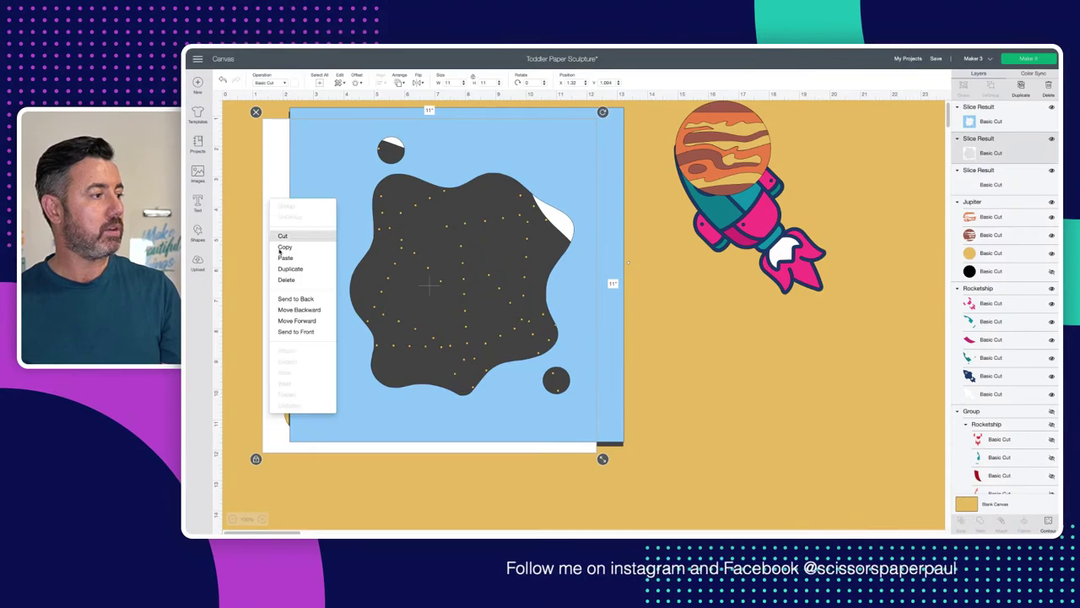
{"action": "left_click", "coordinate": [293, 330]}
Step: Centre the white and light blue frames with the starry square
{"action": "left_click_drag", "start_coordinate": [670, 482], "coordinate": [263, 123]}
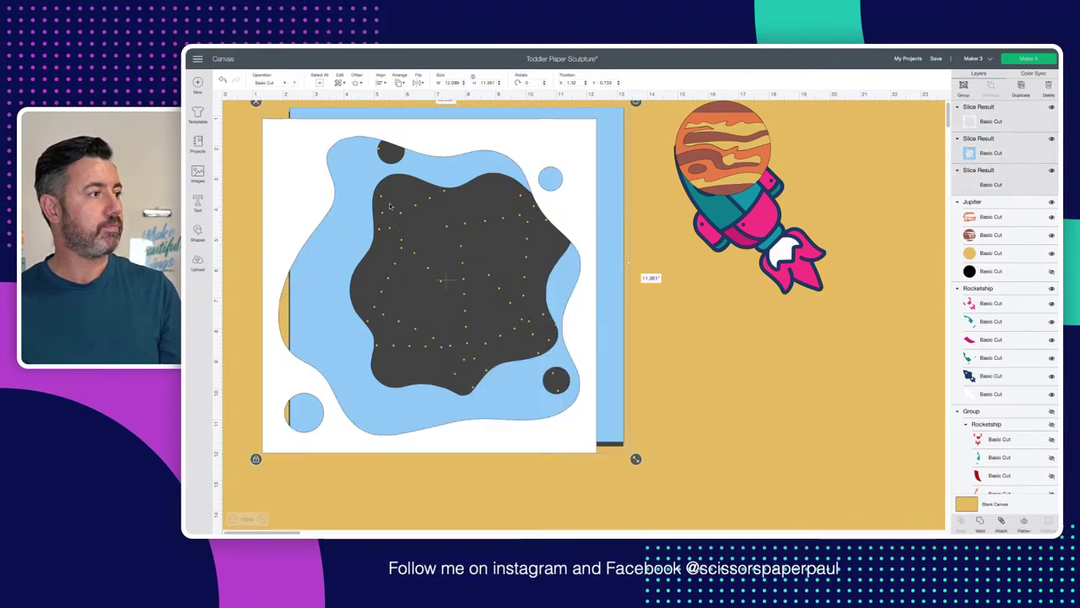
{"action": "left_click", "coordinate": [380, 82]}
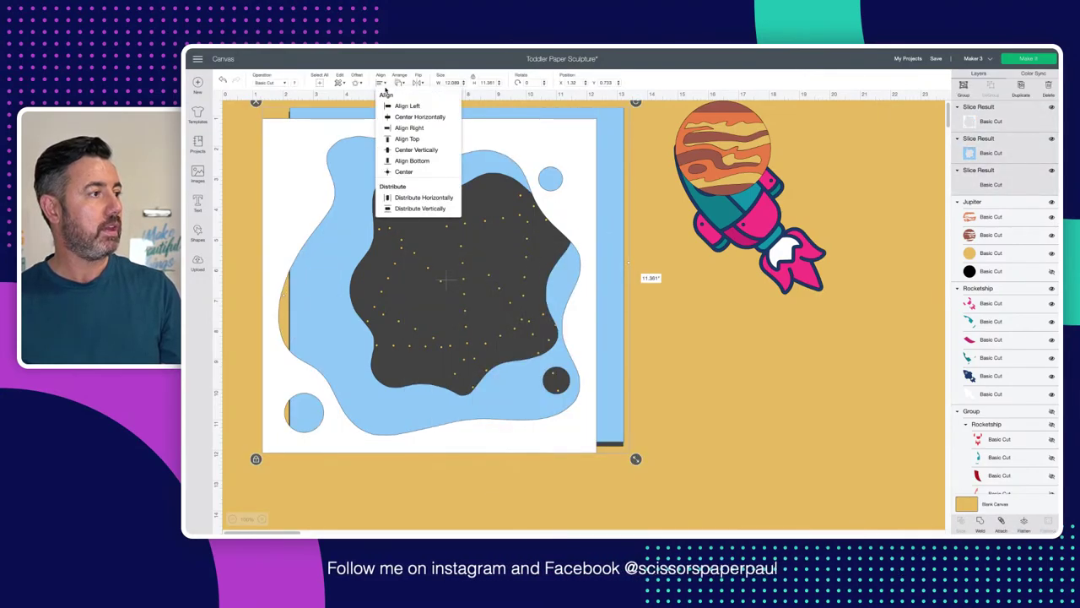
{"action": "left_click", "coordinate": [403, 172]}
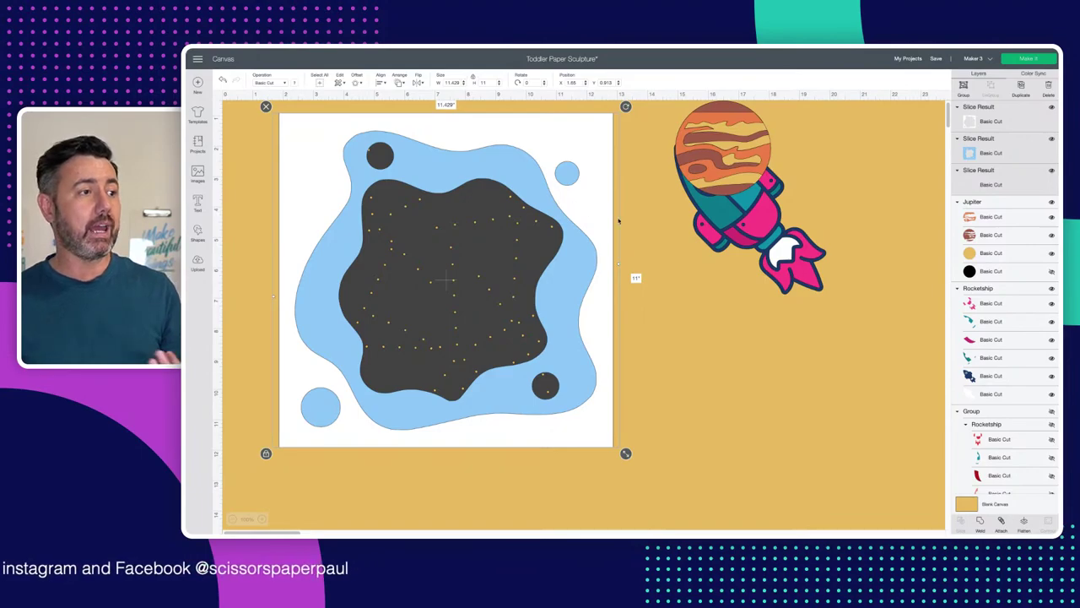
Step: Move Jupiter down beside the rocket and bring it to the front
{"action": "left_click_drag", "start_coordinate": [737, 168], "coordinate": [700, 255]}
{"action": "right_click", "coordinate": [700, 256]}
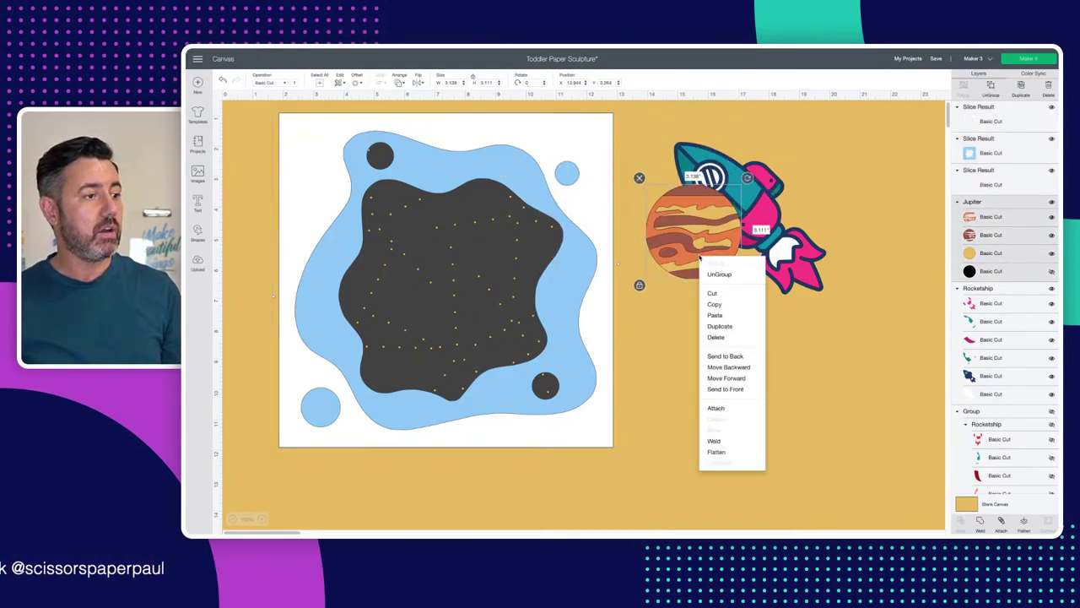
{"action": "left_click", "coordinate": [725, 389]}
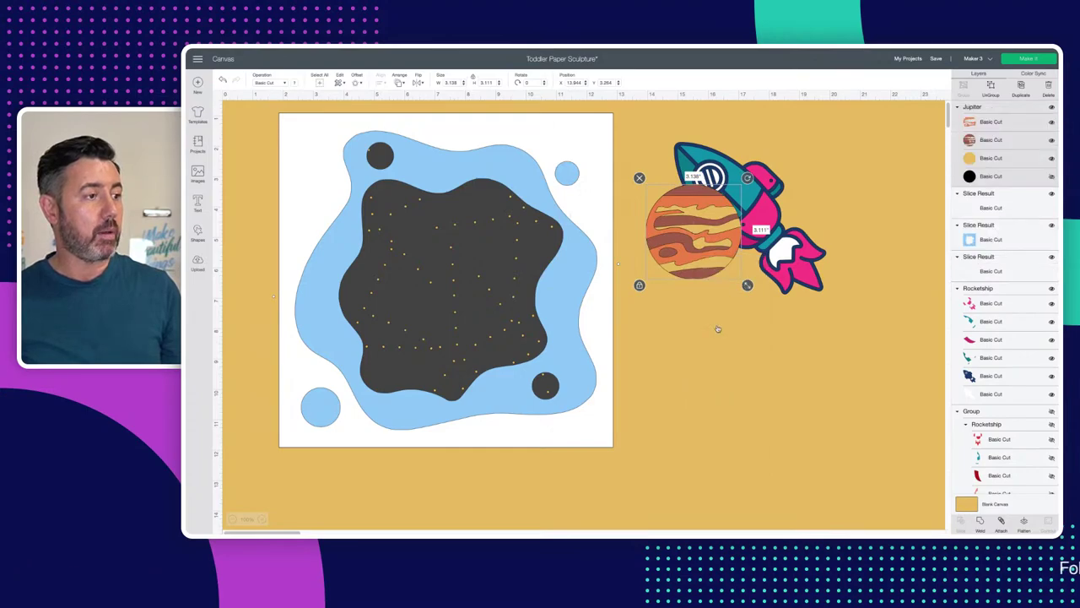
Step: Place Jupiter over the upper right part of the starry shape and scale it down to about 2.12 inches wide
{"action": "left_click_drag", "start_coordinate": [707, 252], "coordinate": [503, 254]}
{"action": "left_click_drag", "start_coordinate": [544, 294], "coordinate": [508, 245]}
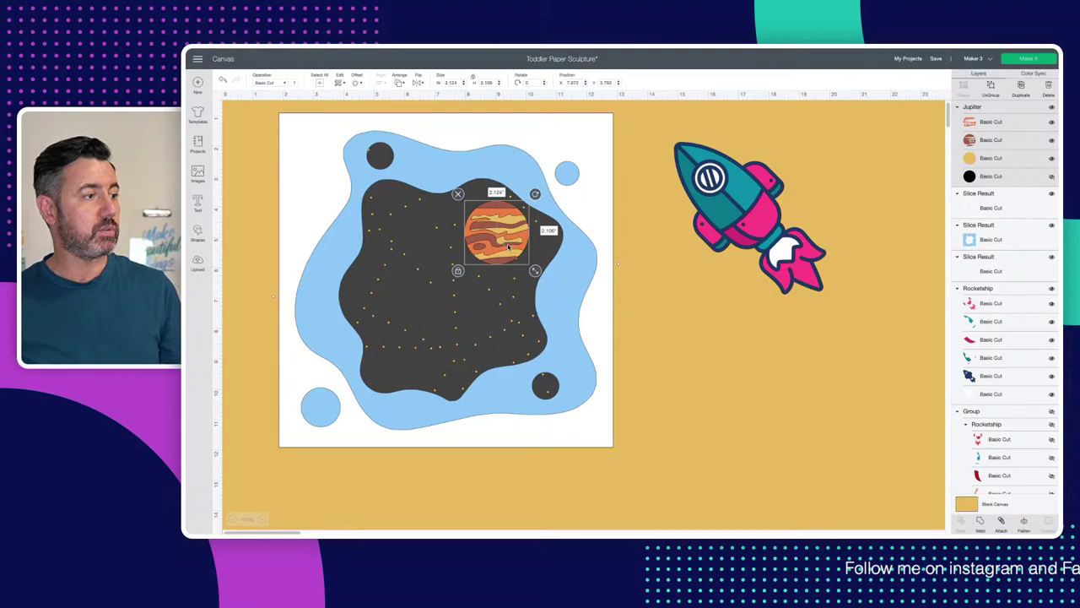
Step: Bring the rocket to the front of all layers
{"action": "left_click", "coordinate": [757, 241]}
{"action": "right_click", "coordinate": [757, 242]}
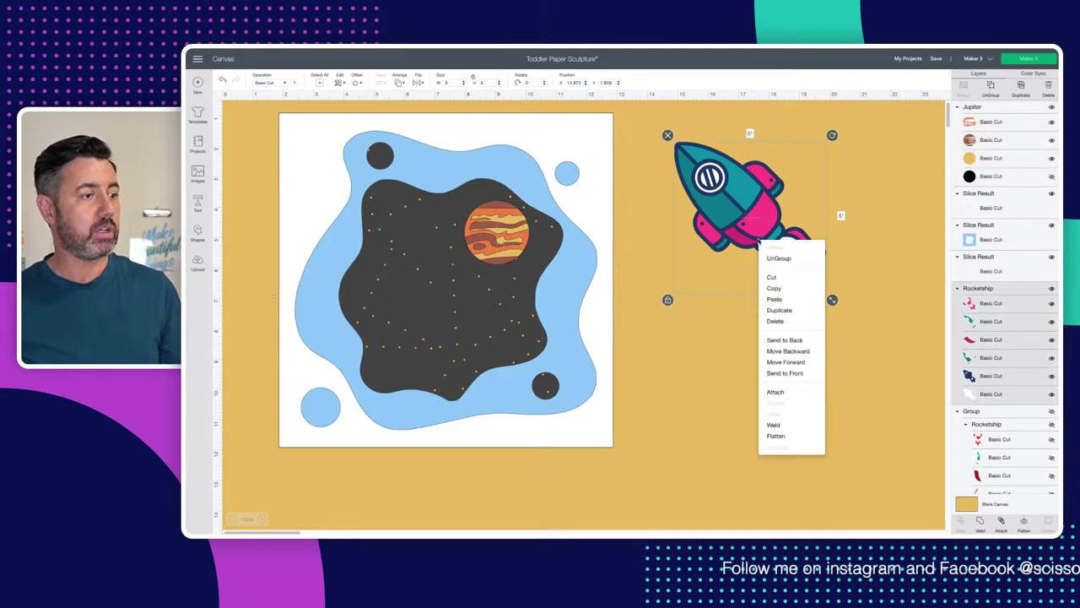
{"action": "left_click", "coordinate": [793, 374]}
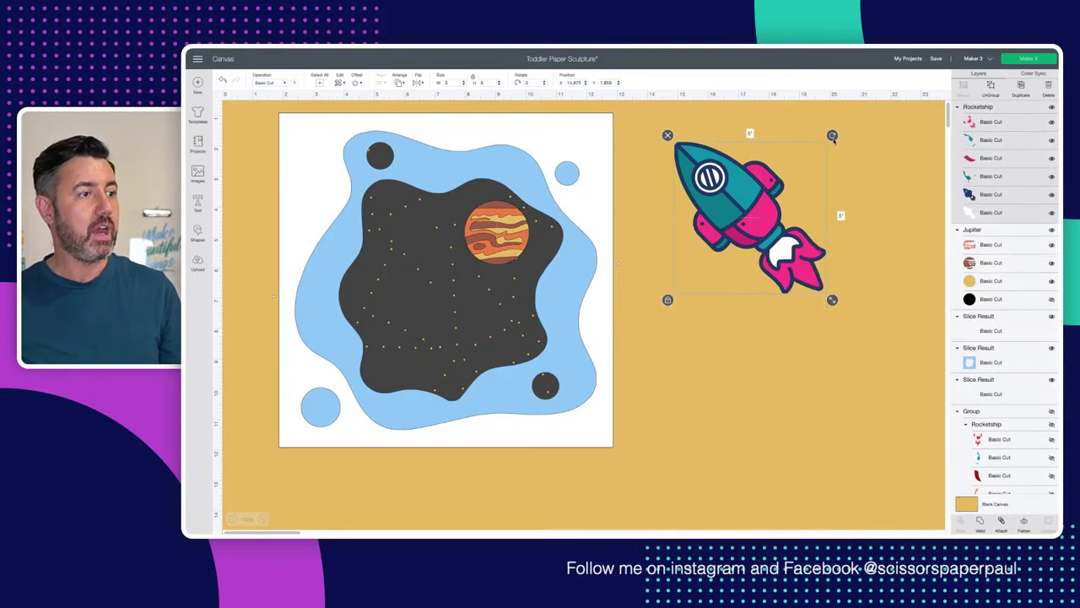
Step: Rotate the rocket about 44° so it points straight up and place it over the starry shape's lower left part
{"action": "left_click_drag", "start_coordinate": [833, 137], "coordinate": [843, 219]}
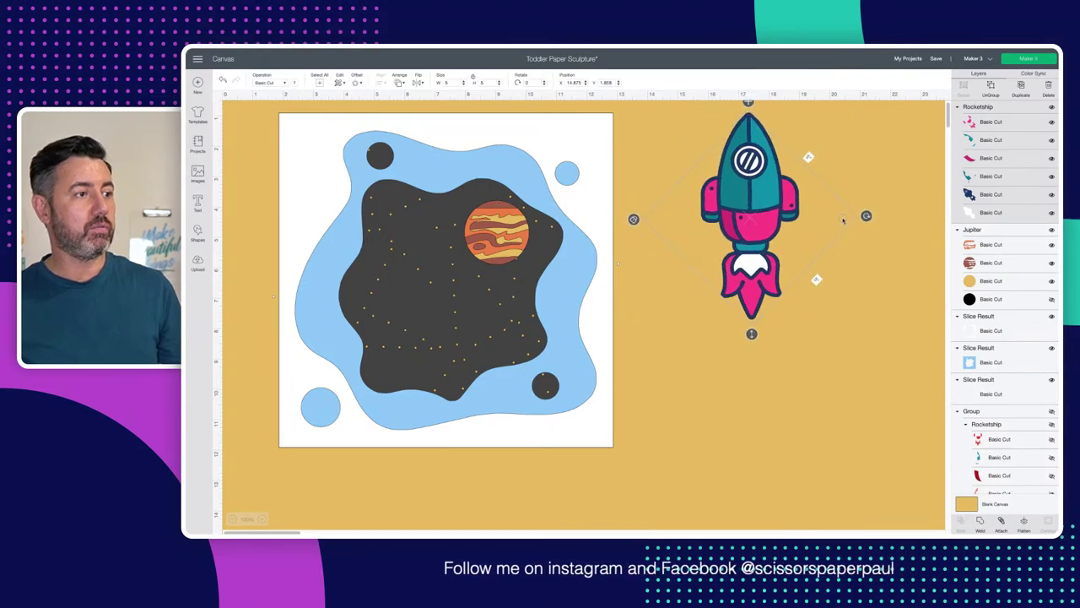
{"action": "left_click_drag", "start_coordinate": [756, 223], "coordinate": [419, 328]}
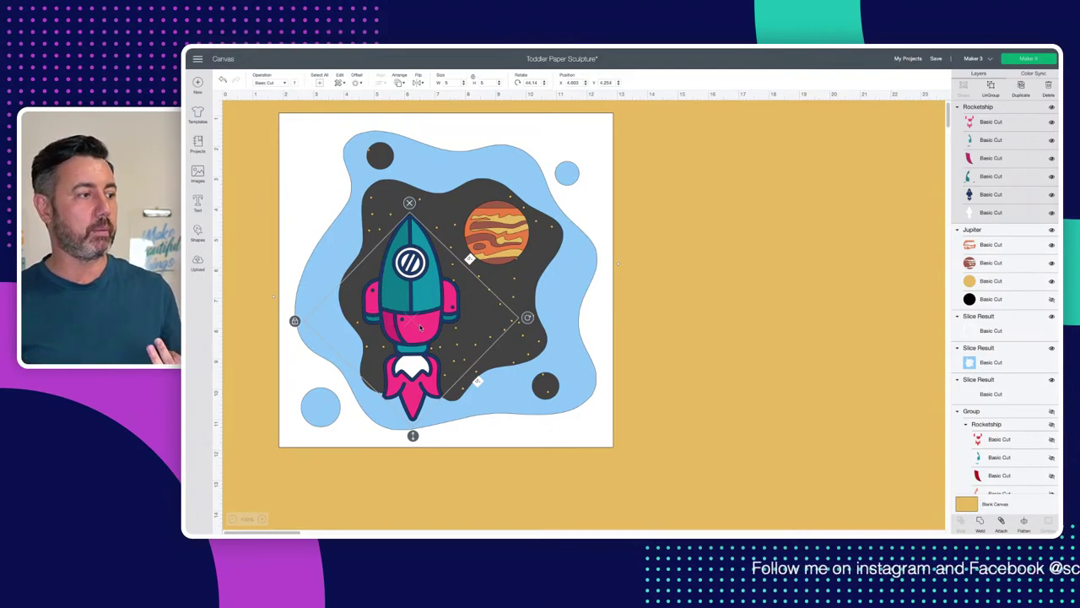
{"action": "left_click", "coordinate": [701, 356]}
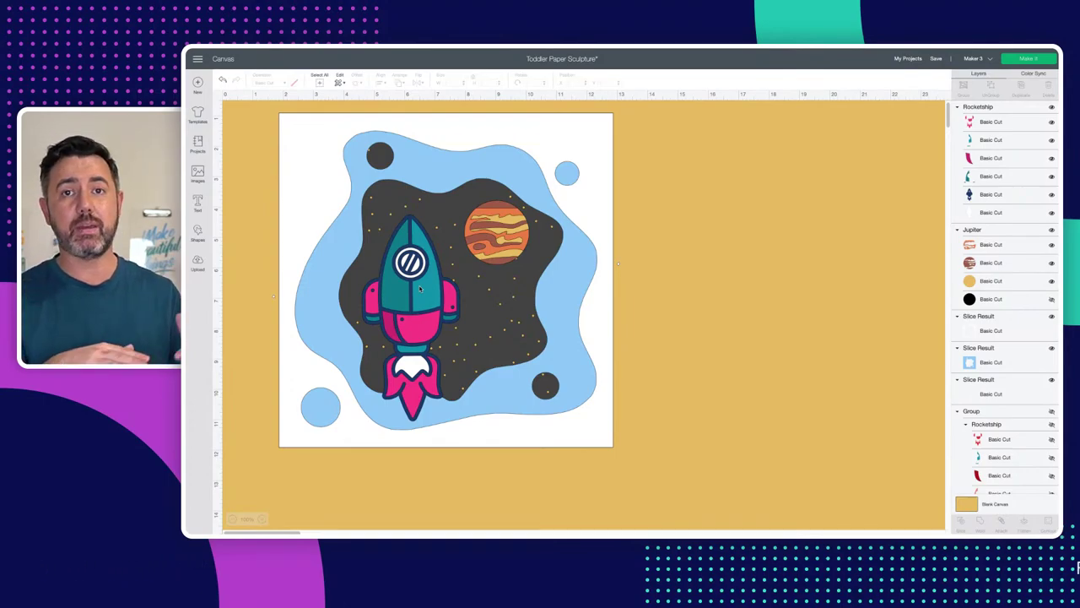
Step: Open the saved Toddler Paper Sculpture project from the project collection for customizing
{"action": "left_click", "coordinate": [908, 59]}
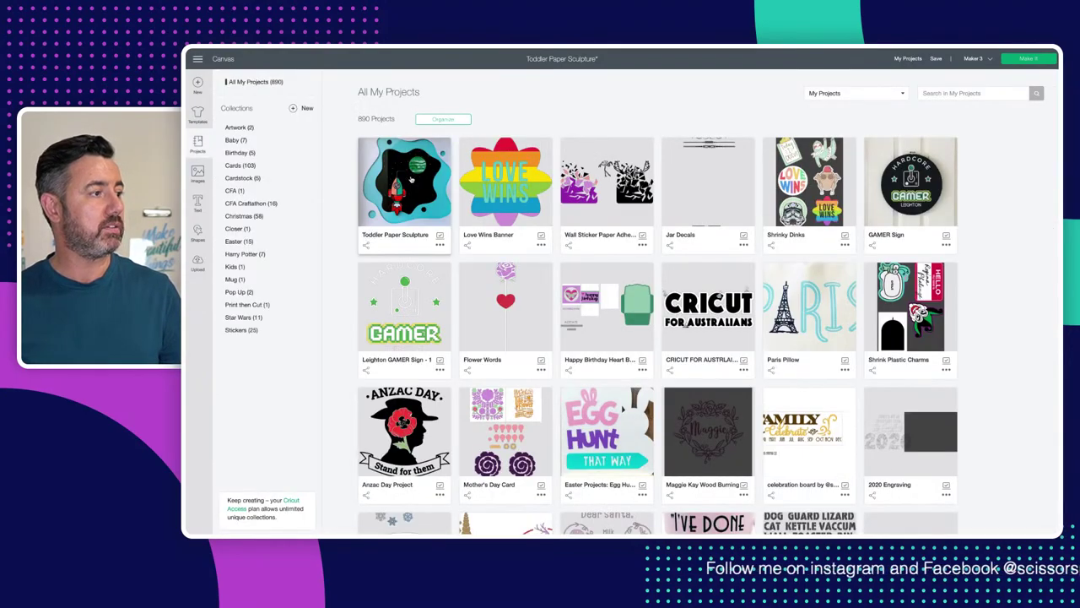
{"action": "left_click", "coordinate": [411, 179]}
{"action": "left_click", "coordinate": [684, 525]}
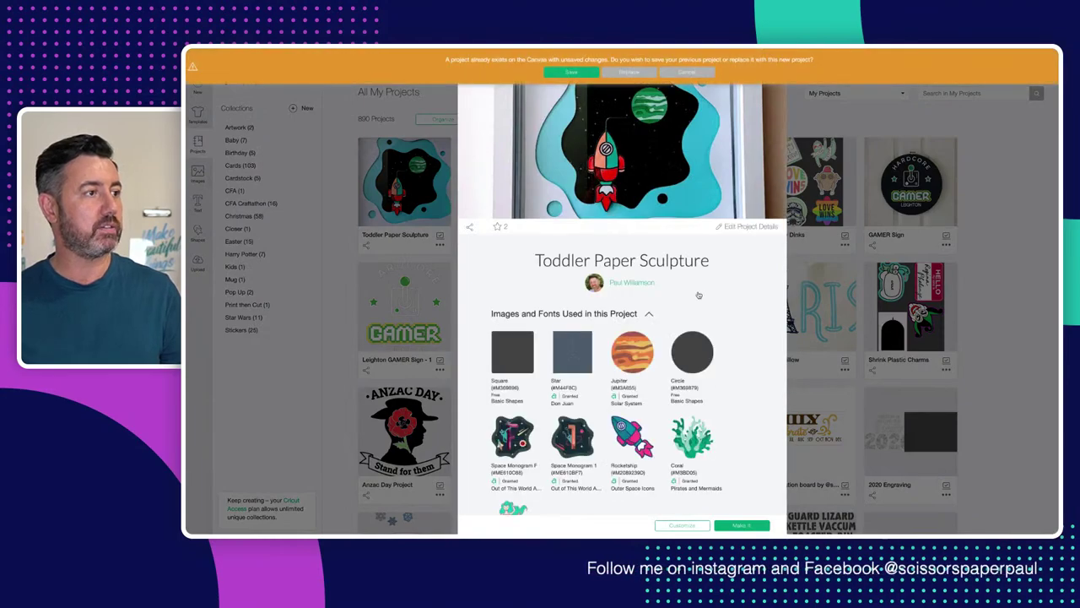